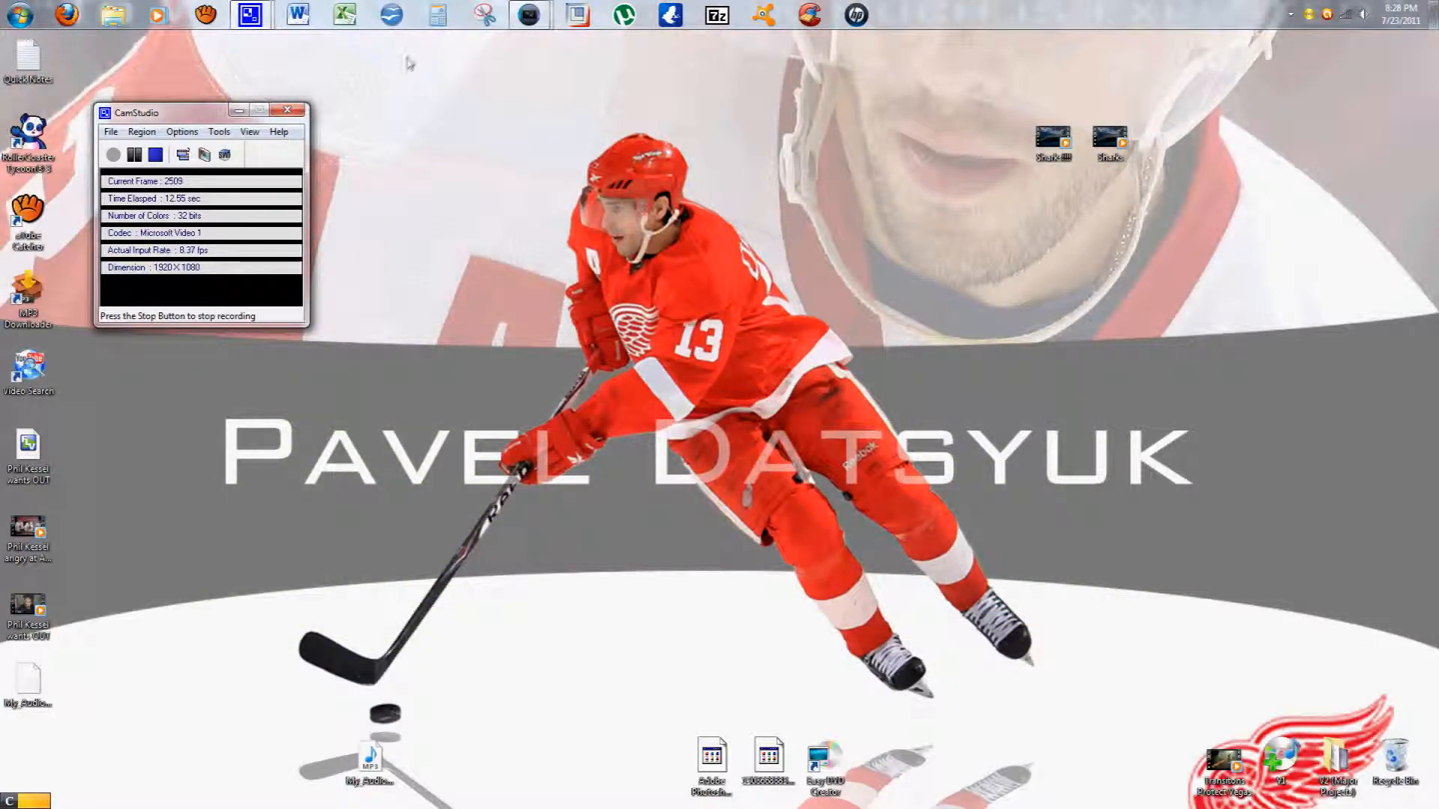
Step: Switch to Vegas Pro and go through each tab of the Project Properties dialog before closing it
mouse_move(529, 14)
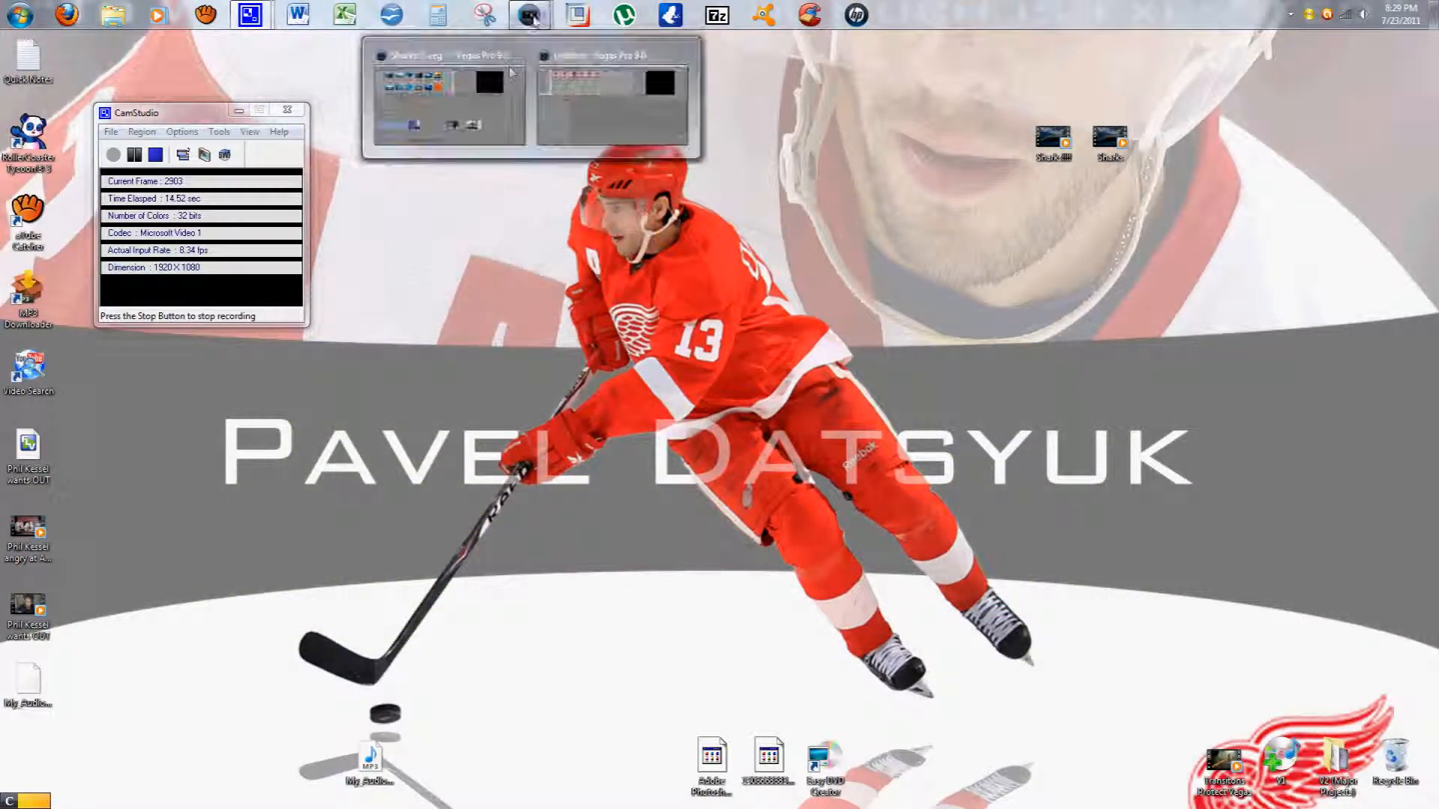
left_click(461, 84)
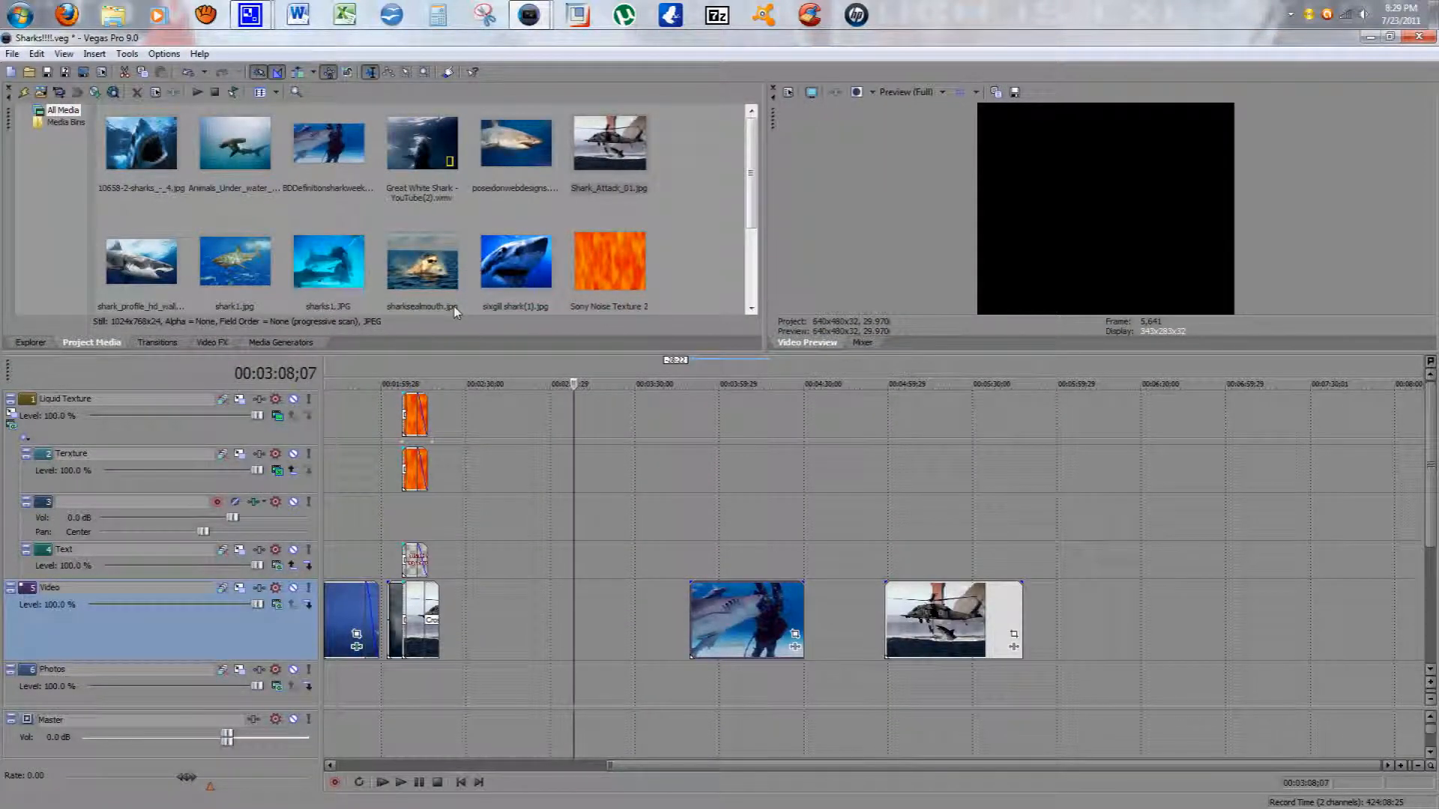
left_click(101, 73)
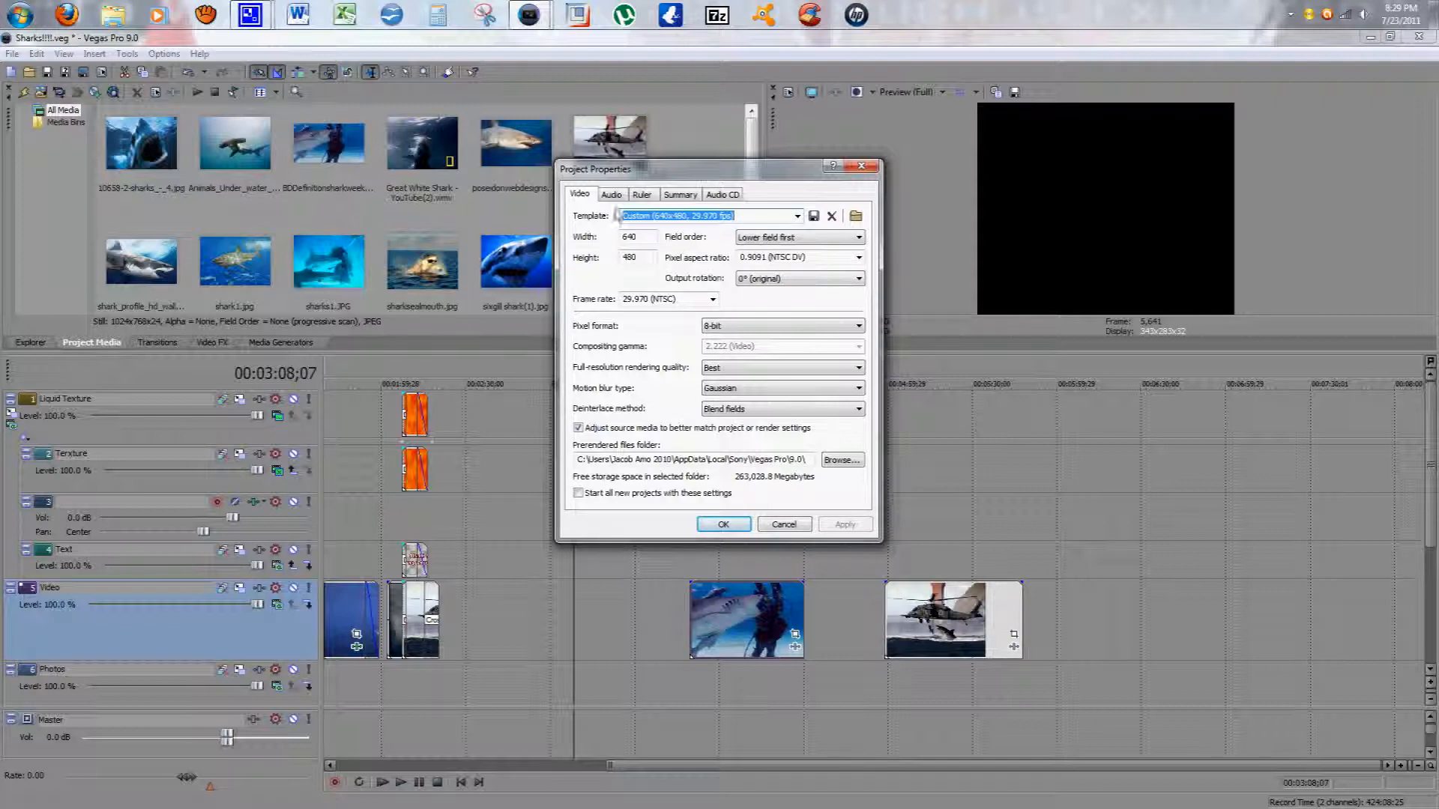
left_click(612, 194)
left_click(641, 194)
left_click(687, 194)
left_click(723, 194)
left_click(580, 194)
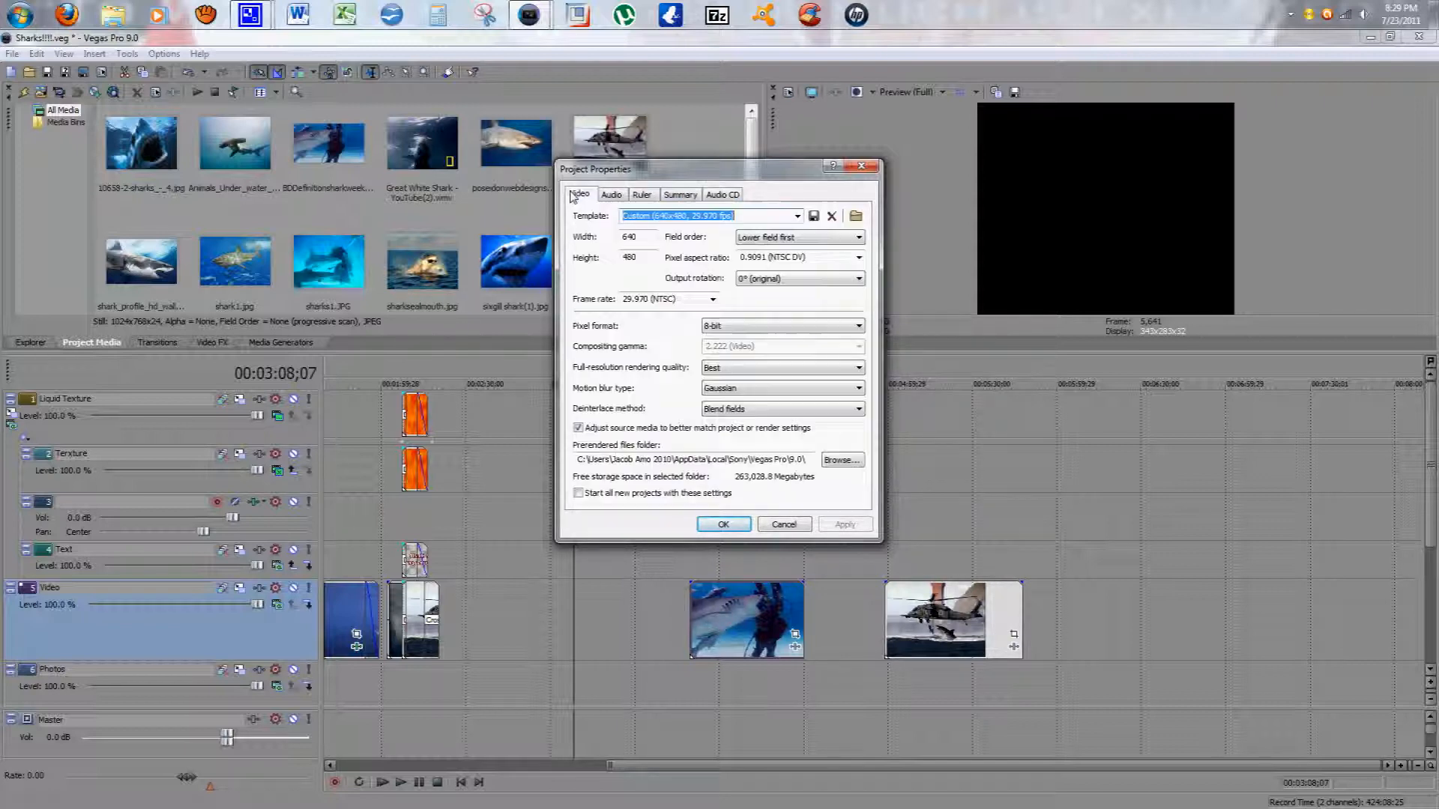
double_click(640, 237)
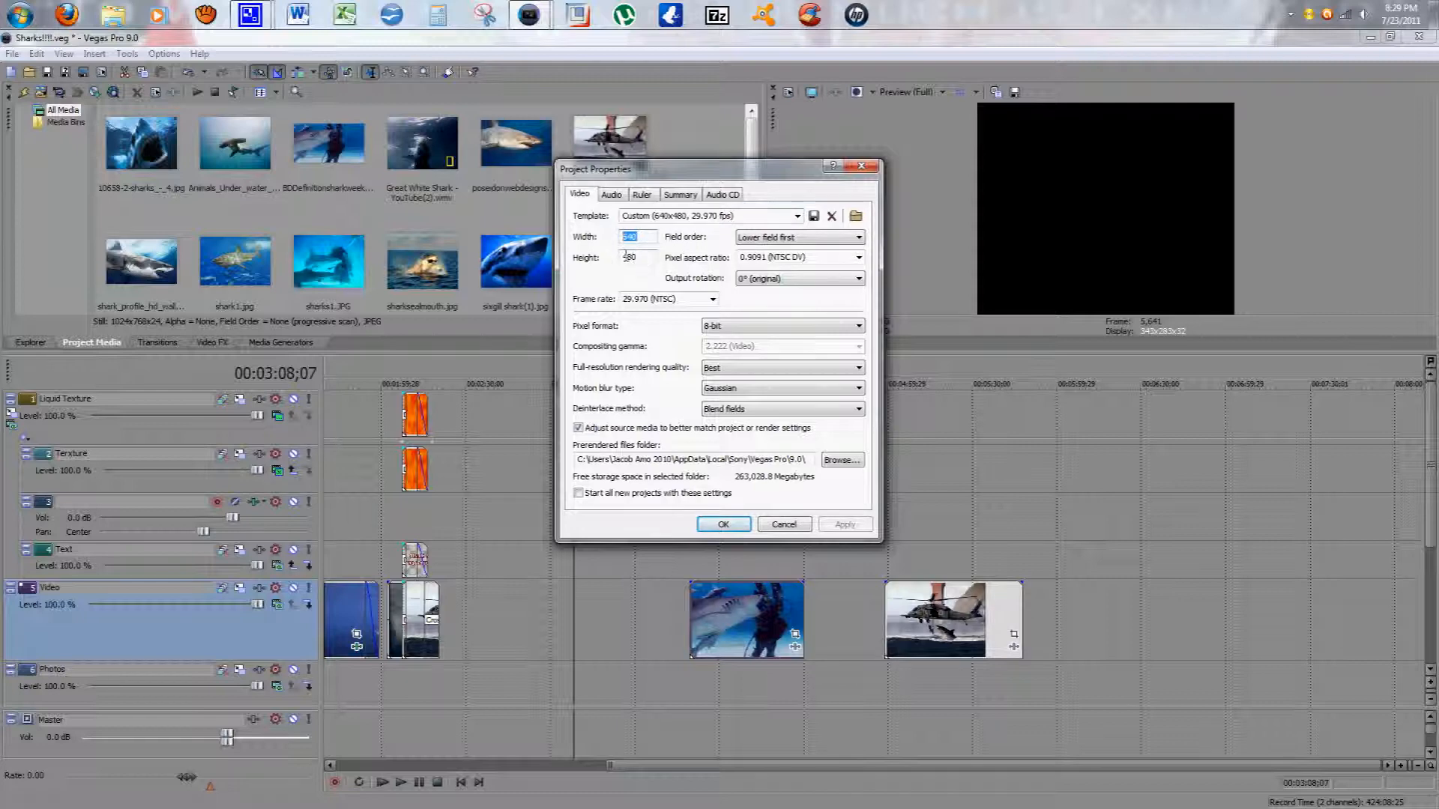
left_click(735, 524)
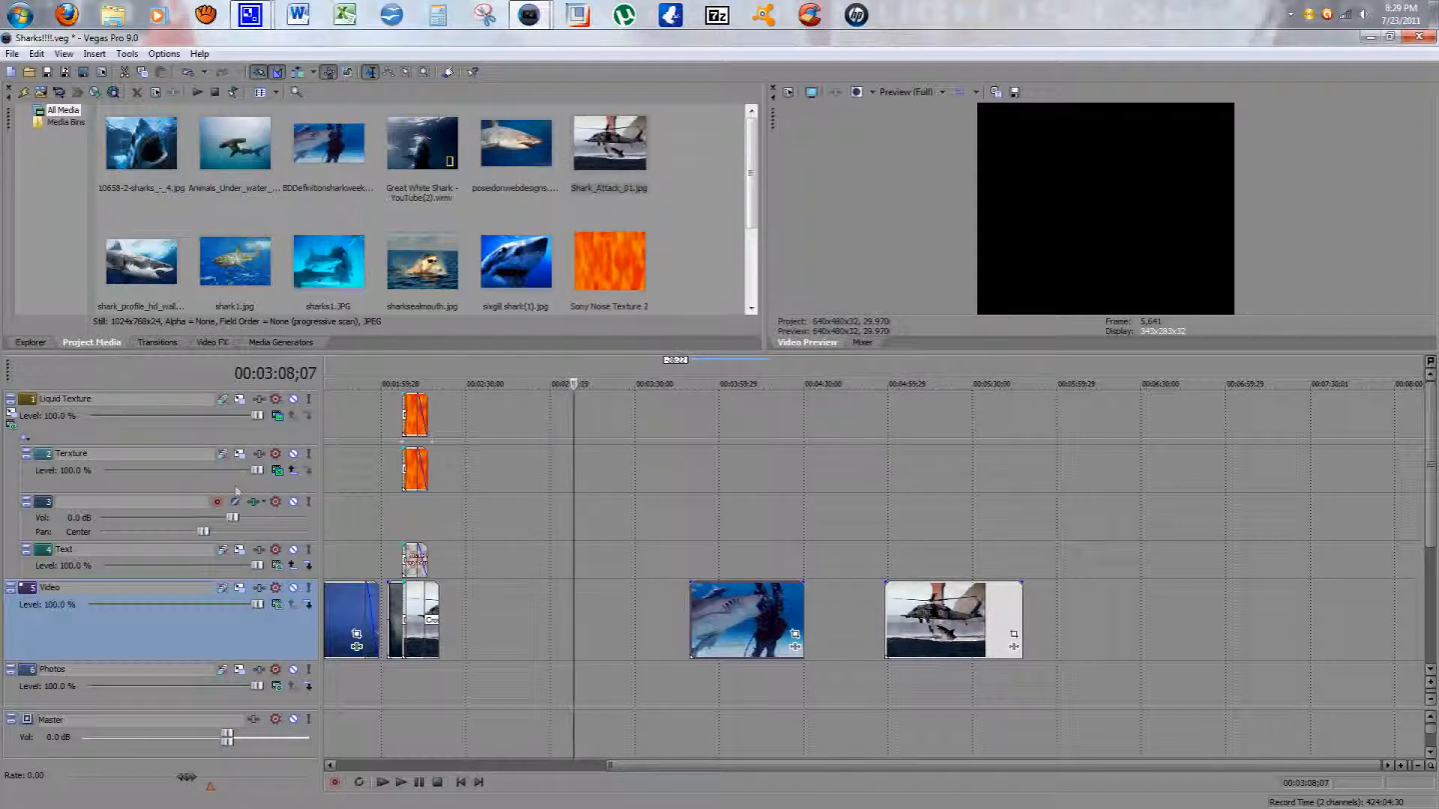
Step: Browse the Explorer and Project Media windows, then look through several transition categories and their presets
left_click(30, 343)
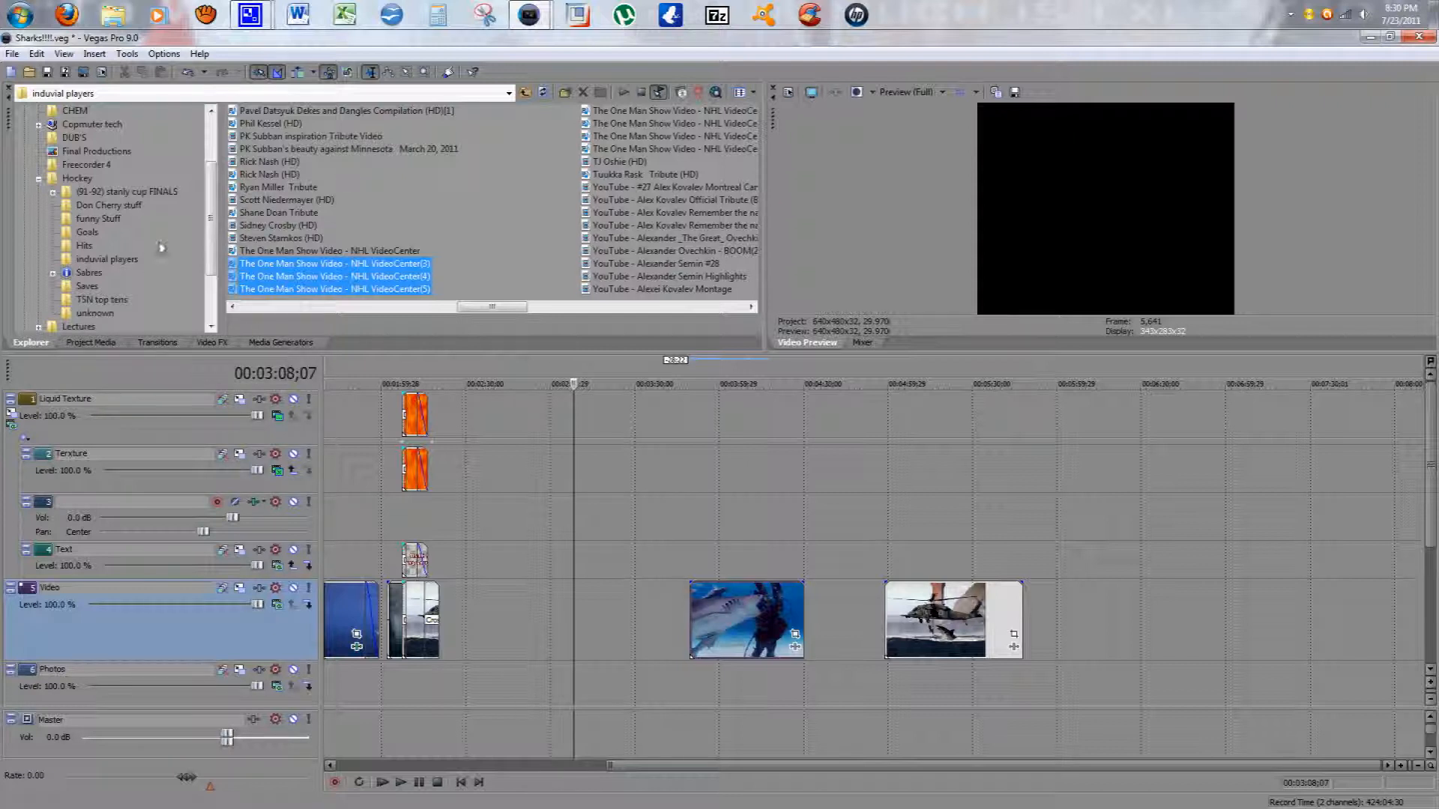
left_click(87, 345)
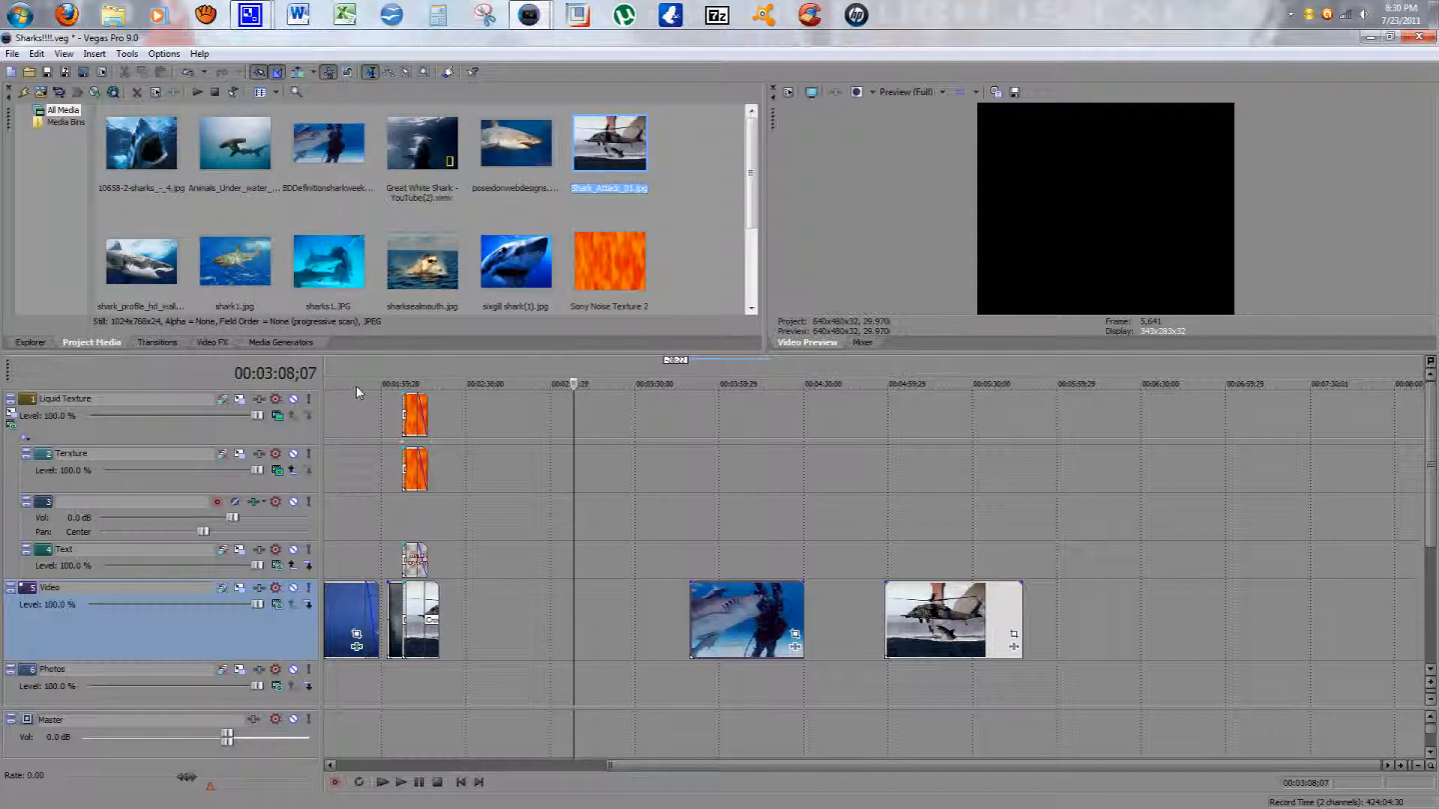
left_click(157, 343)
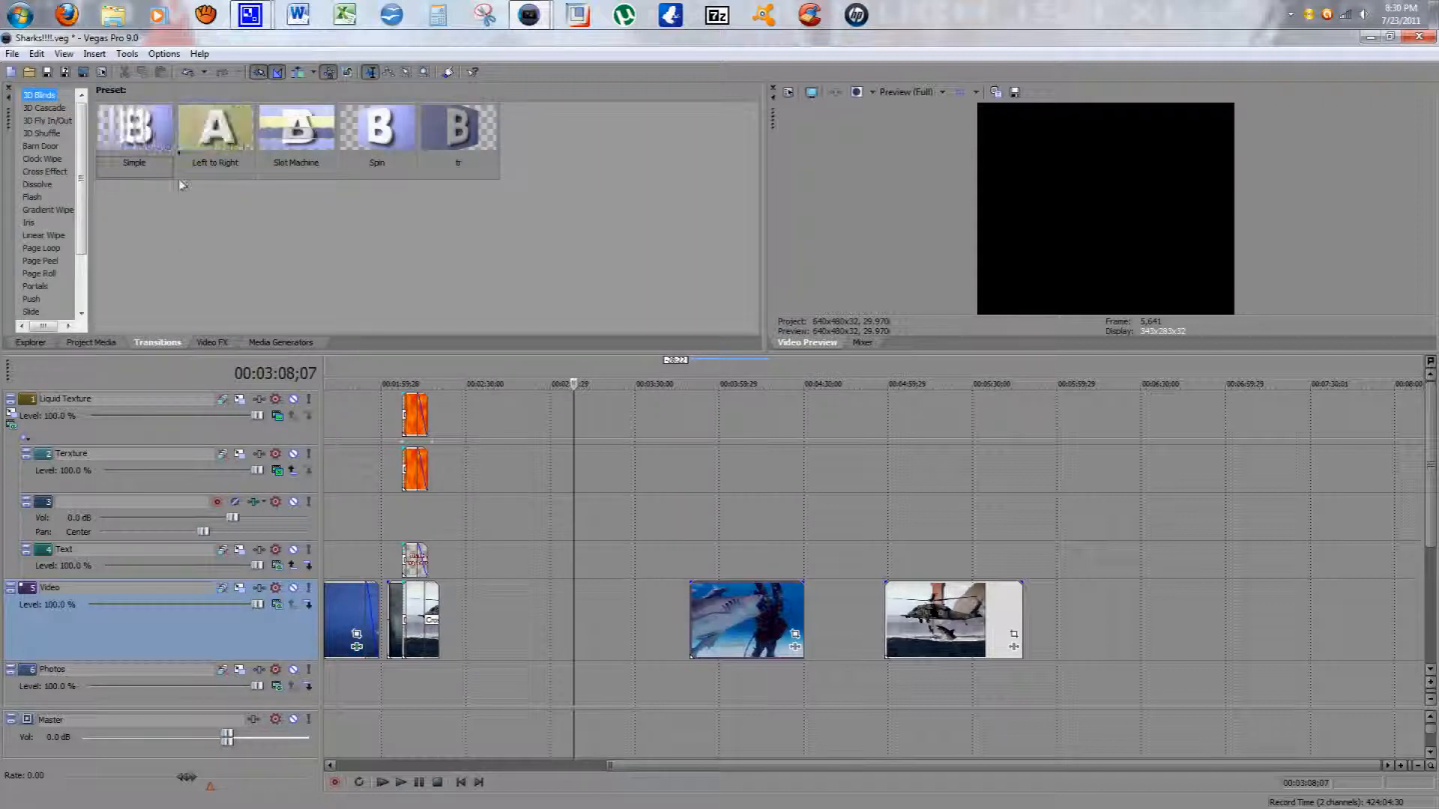
left_click_drag(90, 153, 425, 160)
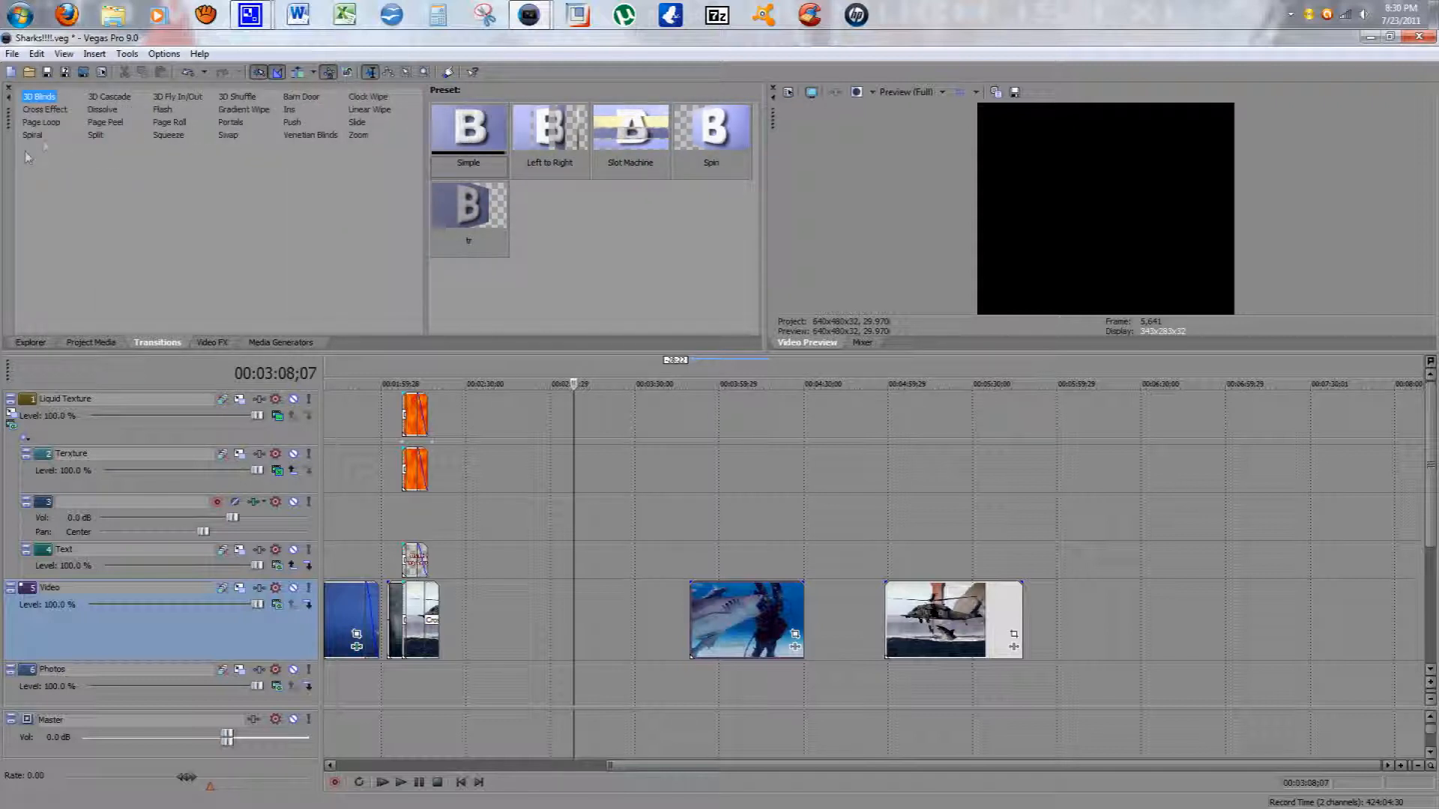
left_click(358, 109)
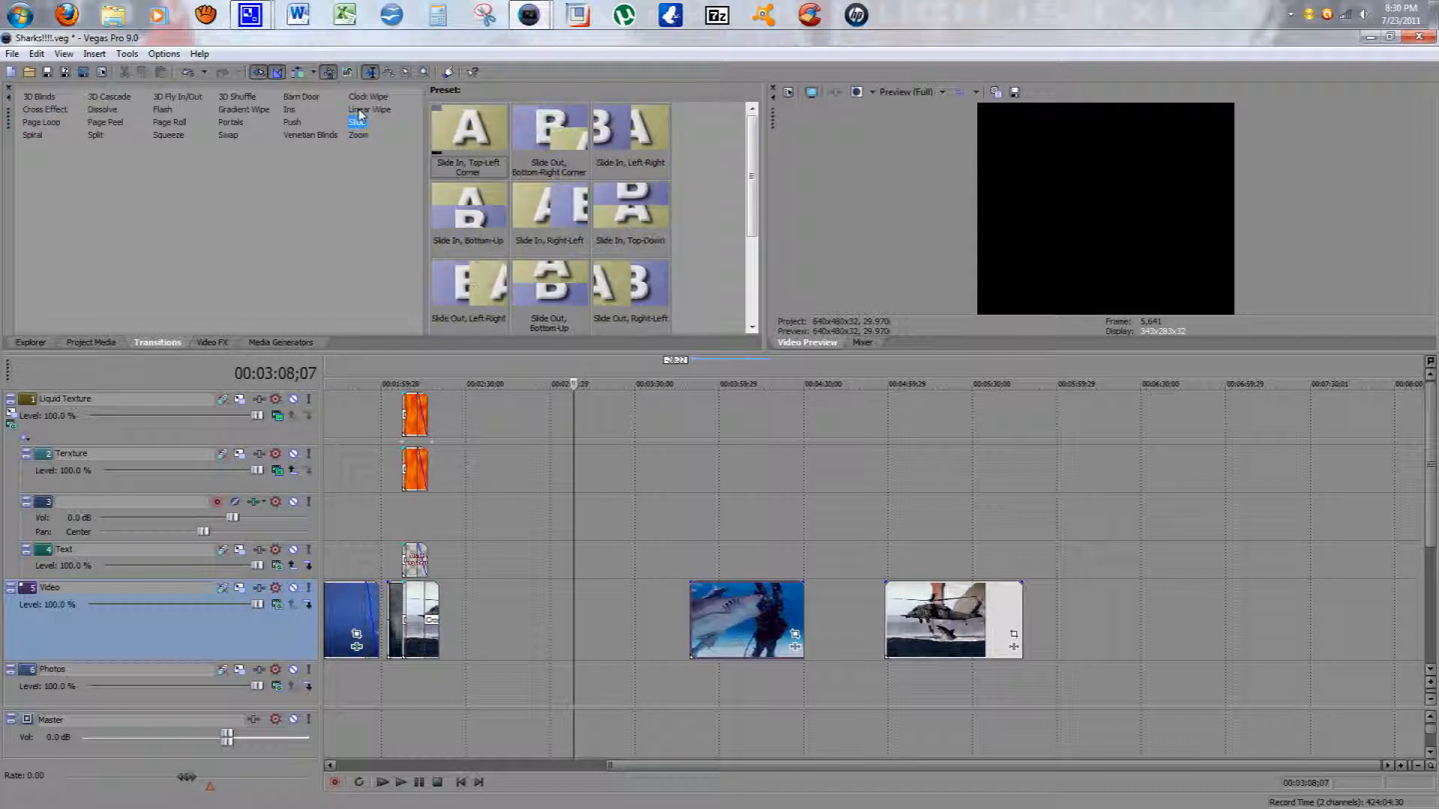
left_click(364, 97)
left_click(304, 135)
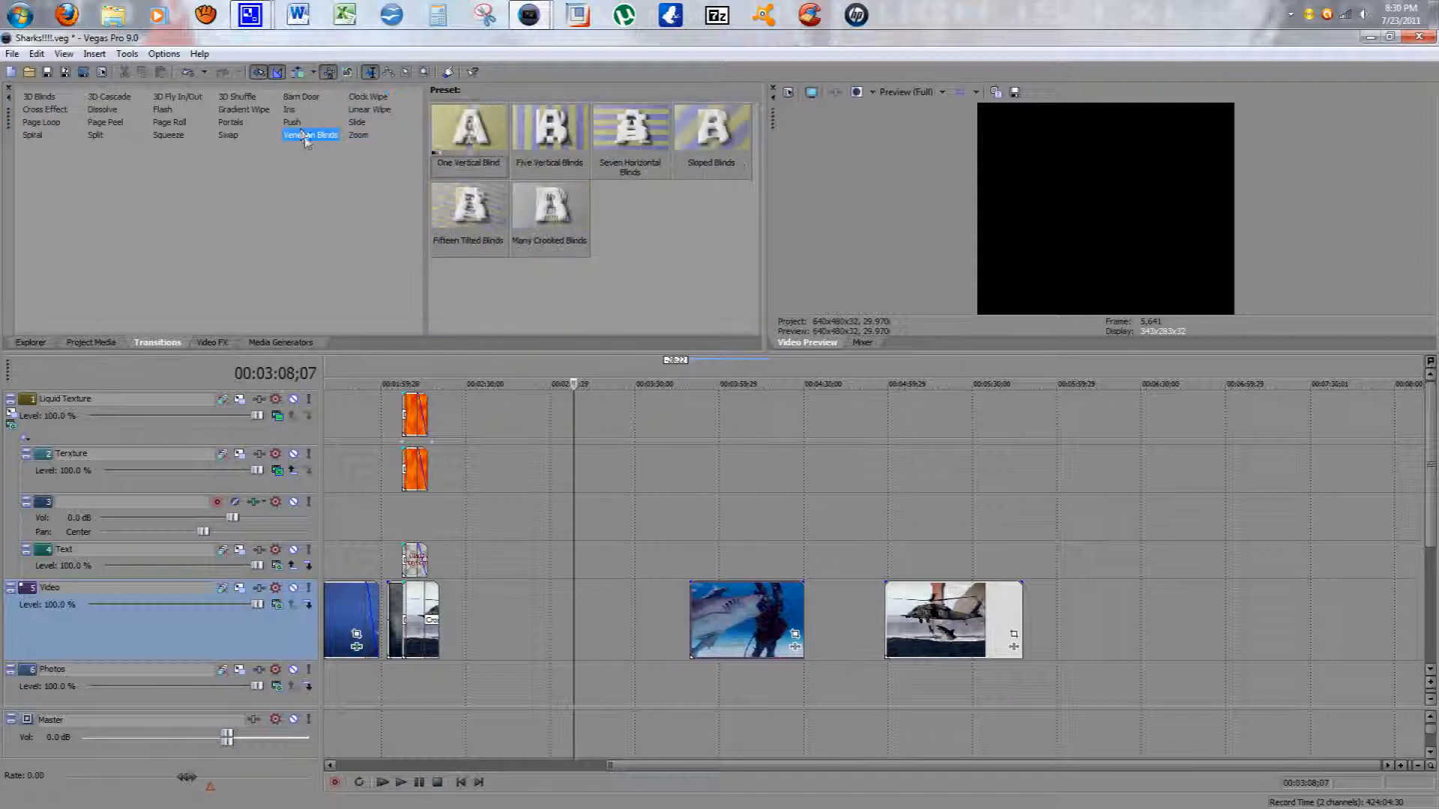
left_click(291, 122)
left_click(301, 97)
left_click(231, 123)
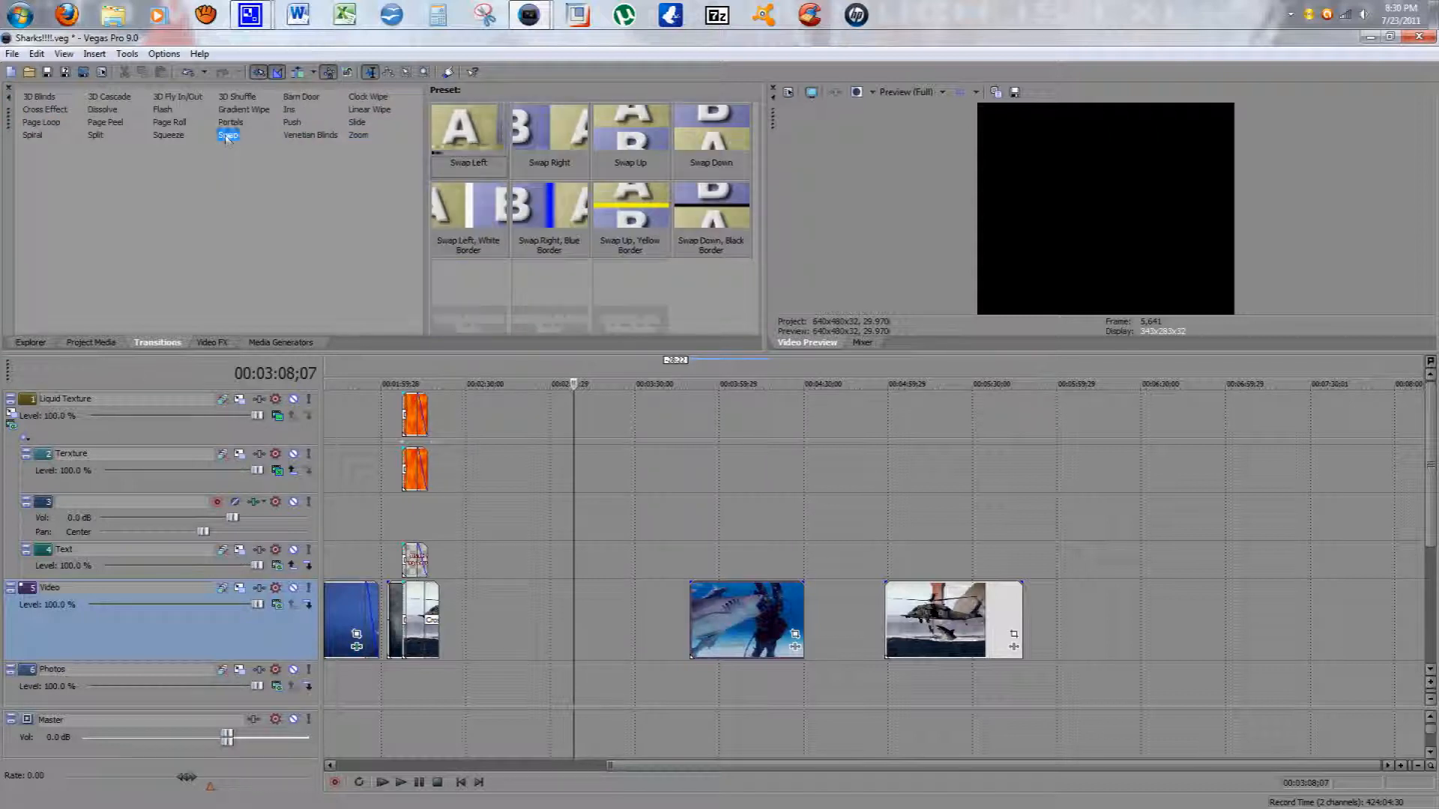
left_click(236, 97)
left_click(178, 97)
left_click(114, 98)
left_click(36, 97)
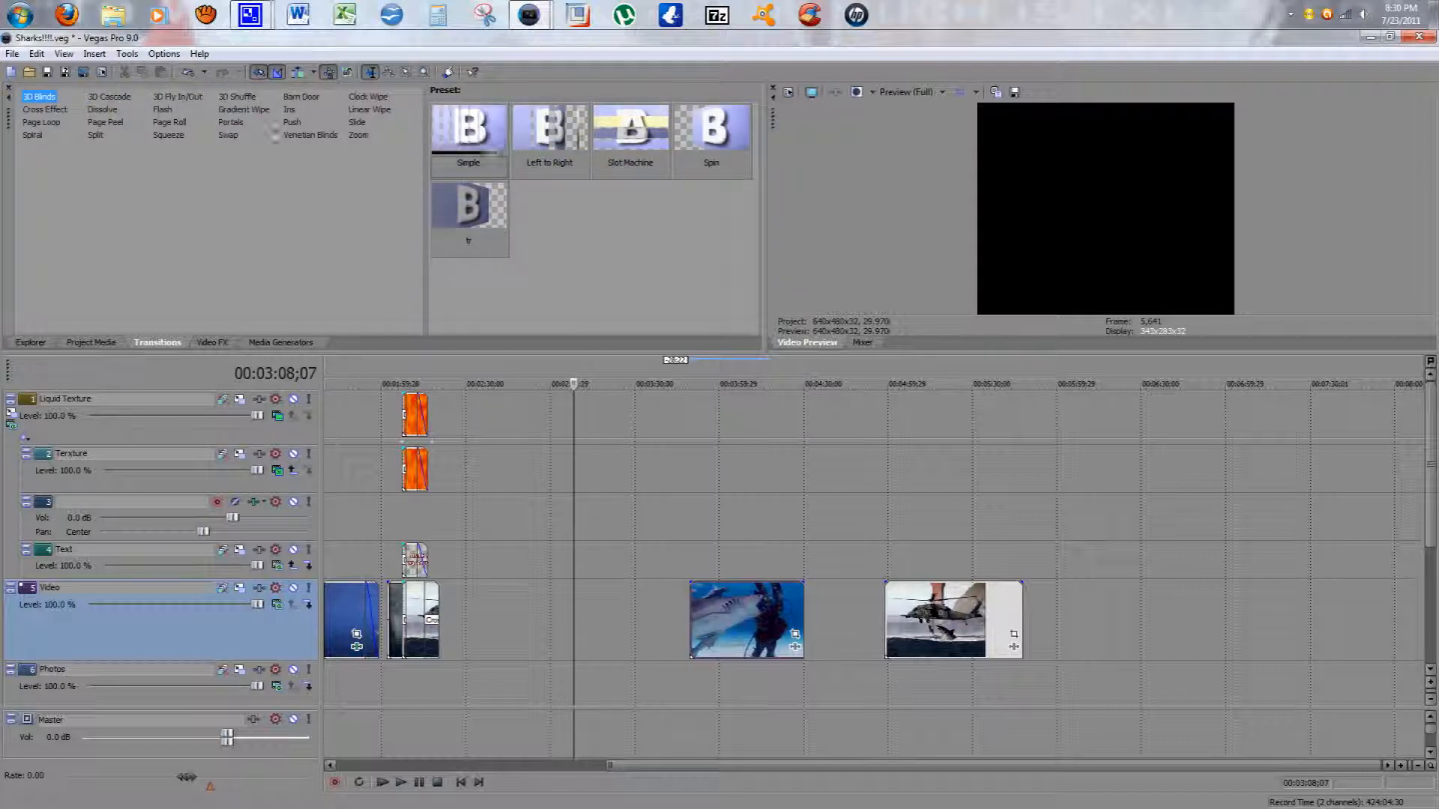
left_click_drag(425, 288, 170, 292)
Step: Browse the Video FX list, viewing presets for Border, Channel Blend and Color Corrector
left_click(210, 343)
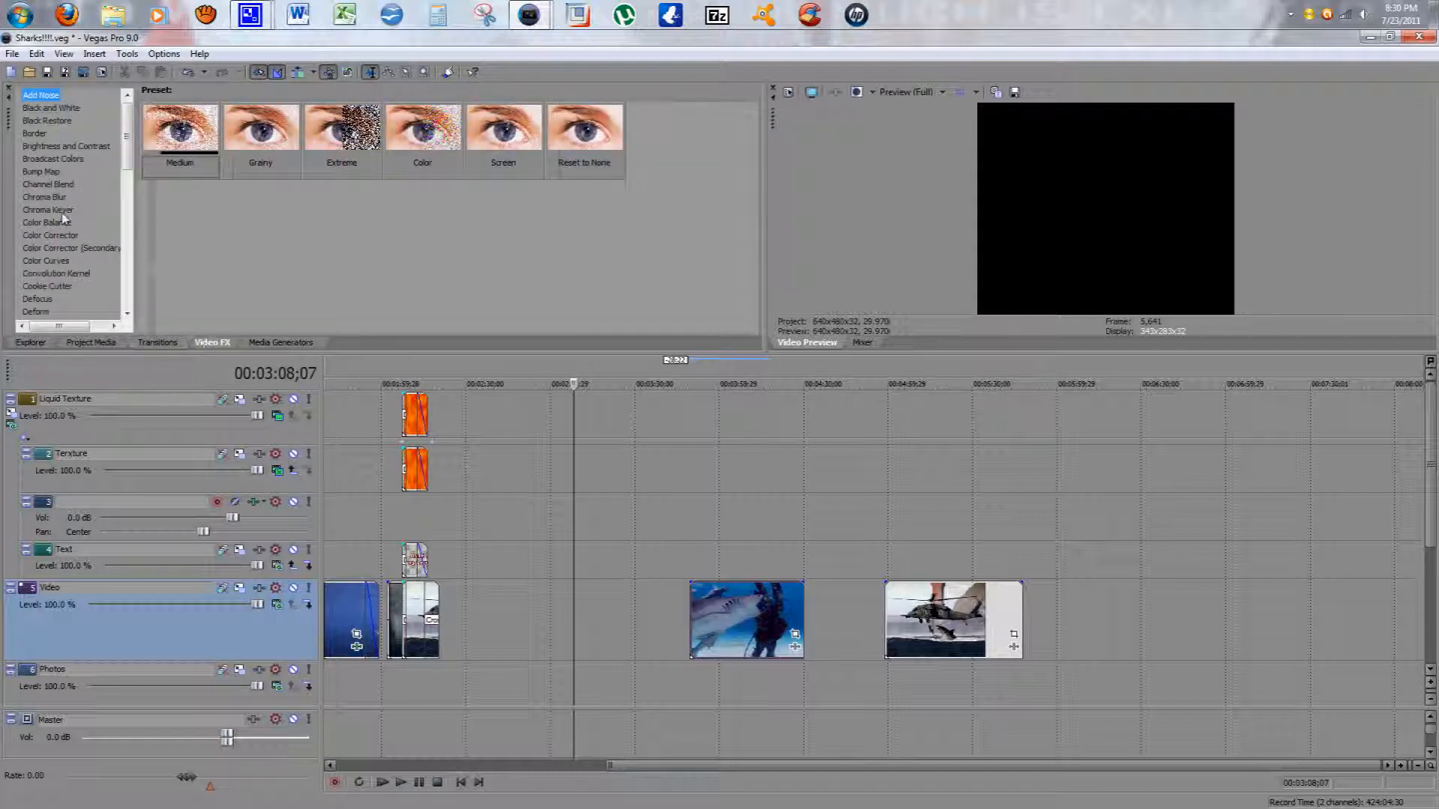
left_click(41, 135)
left_click(48, 186)
left_click(51, 236)
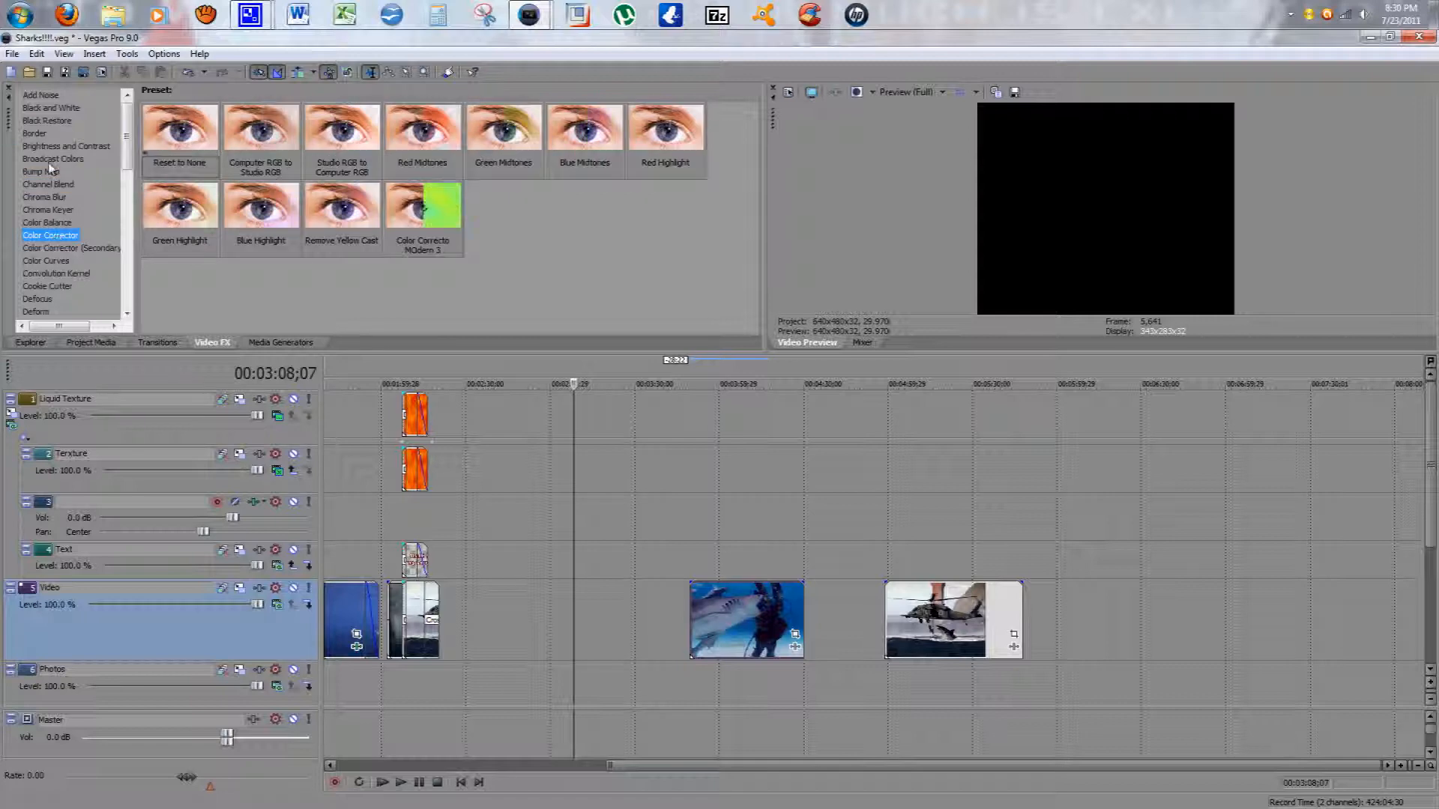
Step: Browse the Media Generators list and its presets
left_click(258, 342)
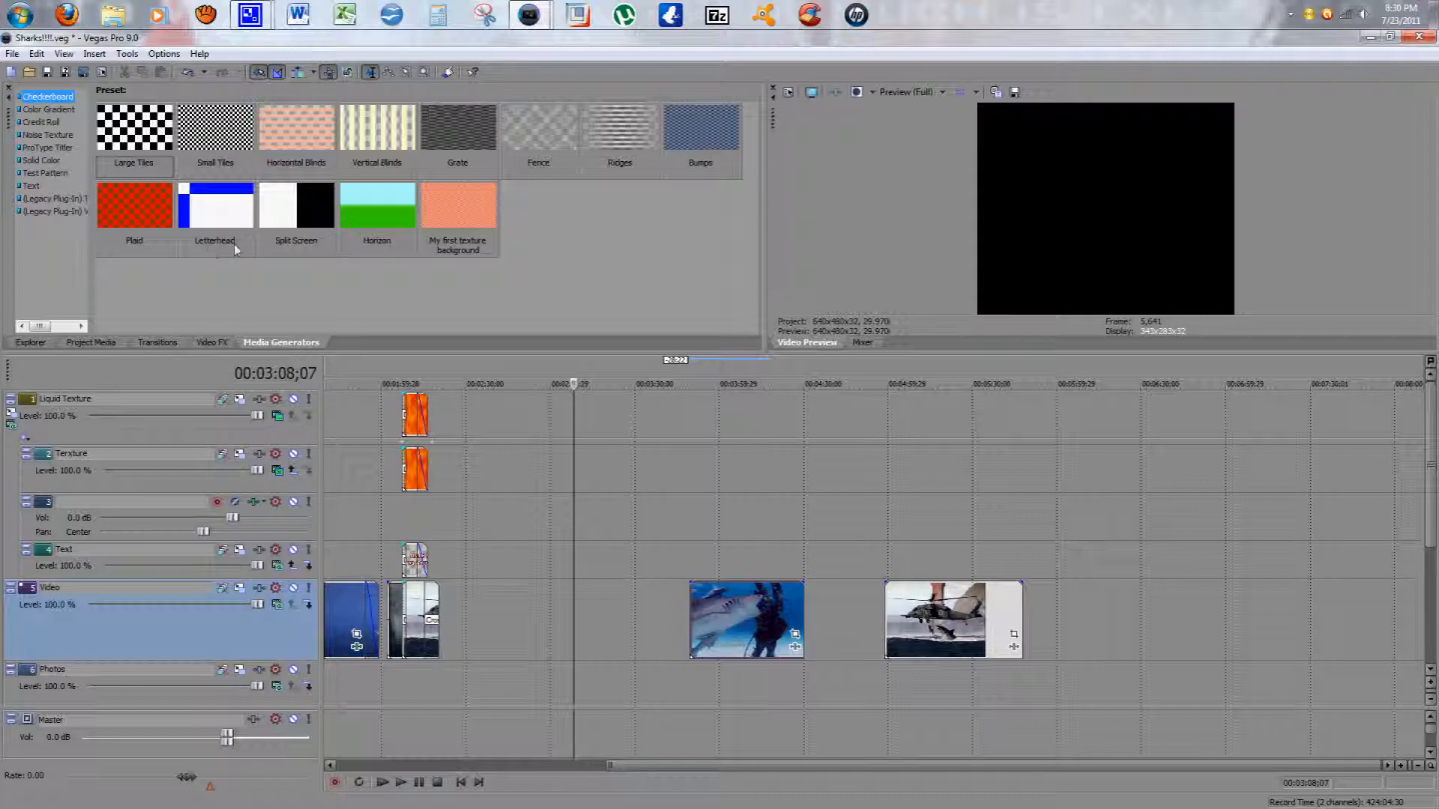
left_click(34, 185)
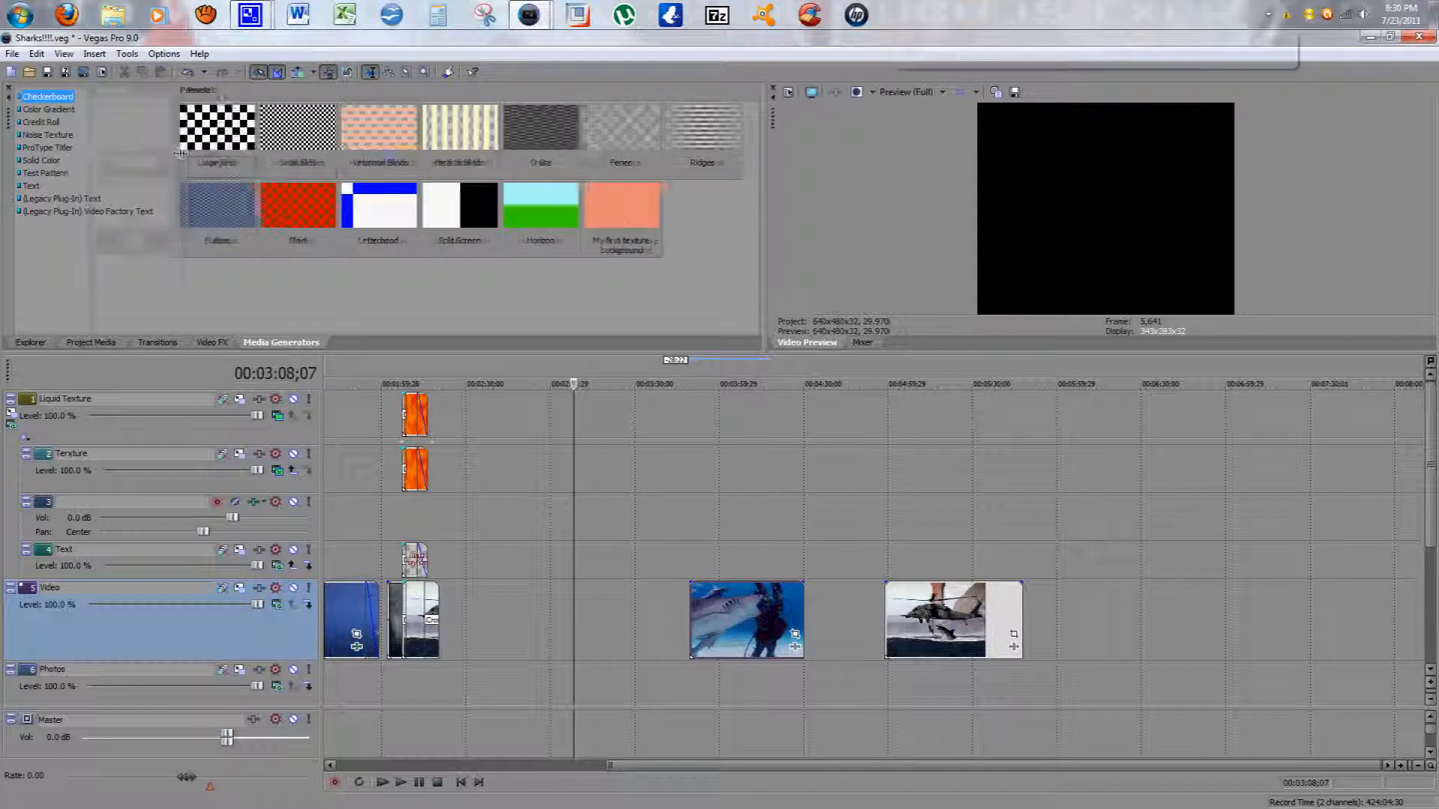
left_click(43, 135)
left_click(44, 109)
left_click(44, 97)
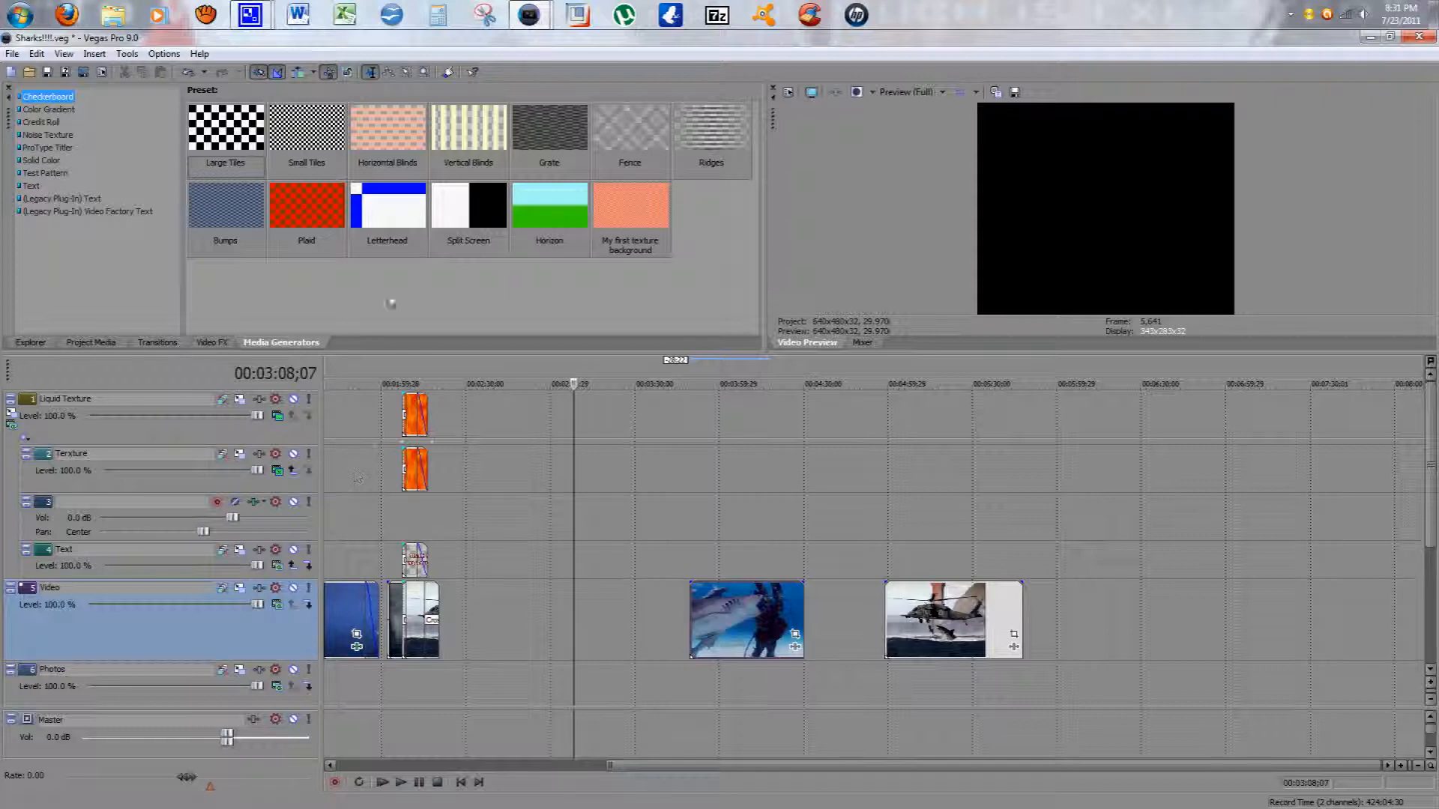
Step: Switch to a new untitled project and insert an audio track and a video track
mouse_move(528, 15)
left_click(607, 94)
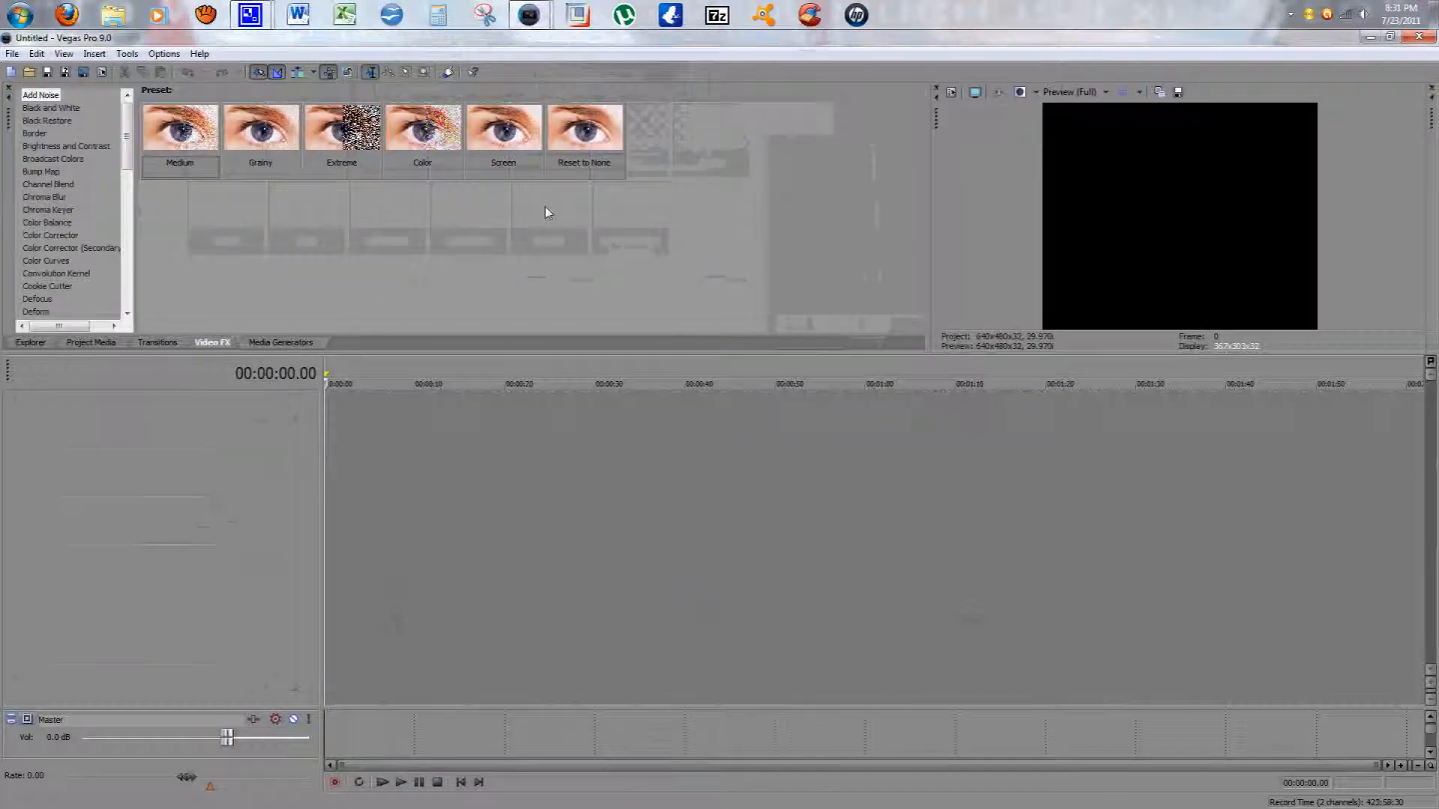
right_click(159, 471)
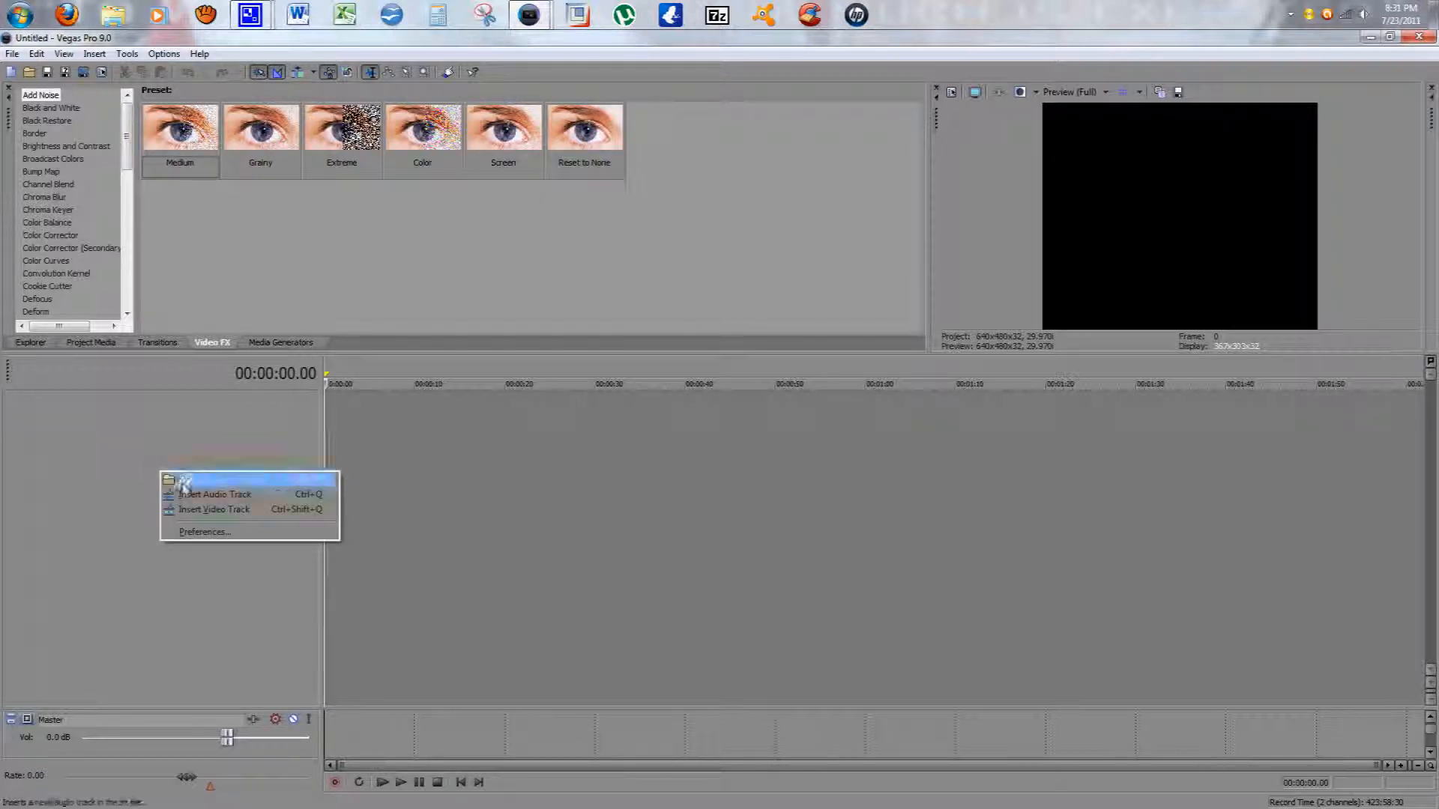
left_click(187, 497)
right_click(153, 495)
left_click(193, 535)
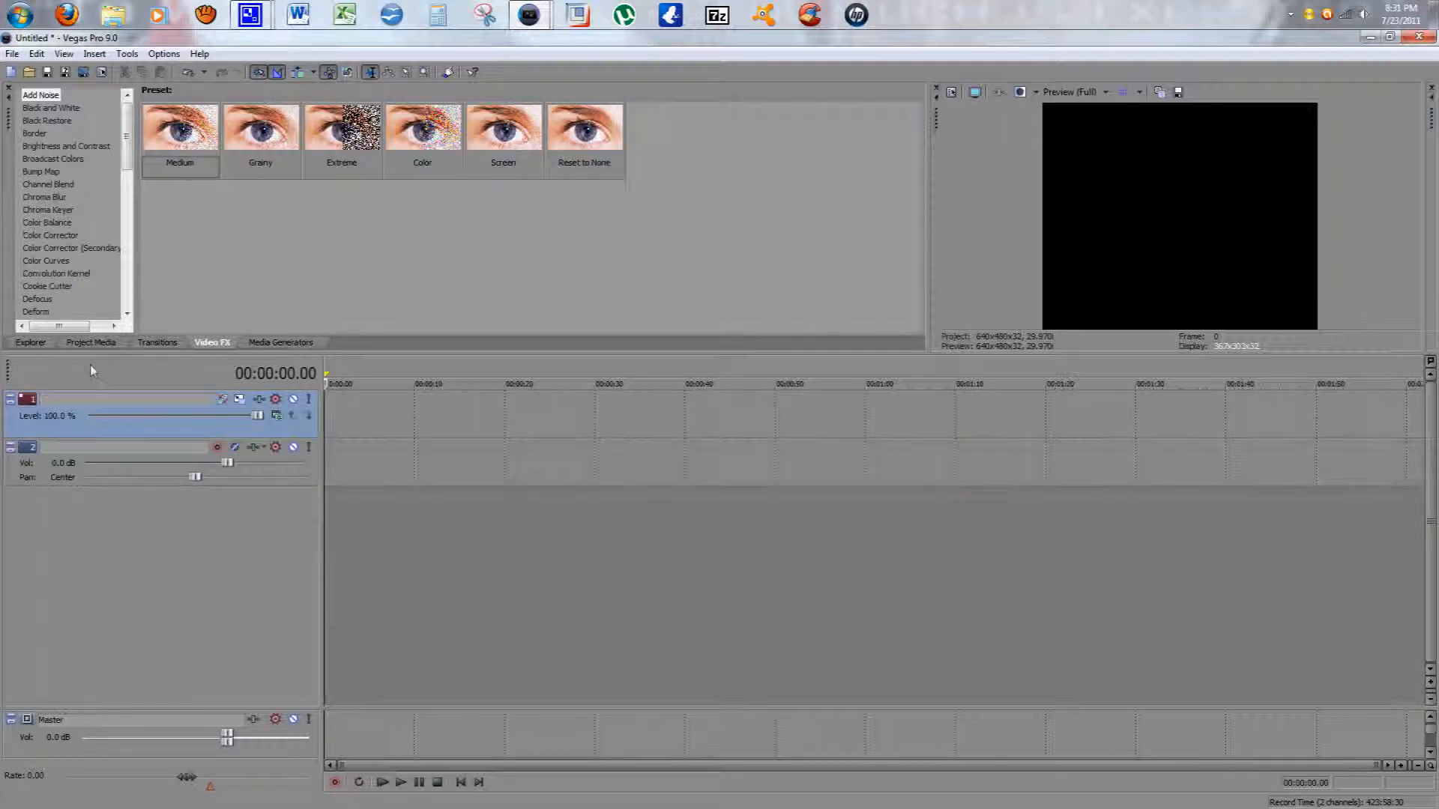
left_click(95, 54)
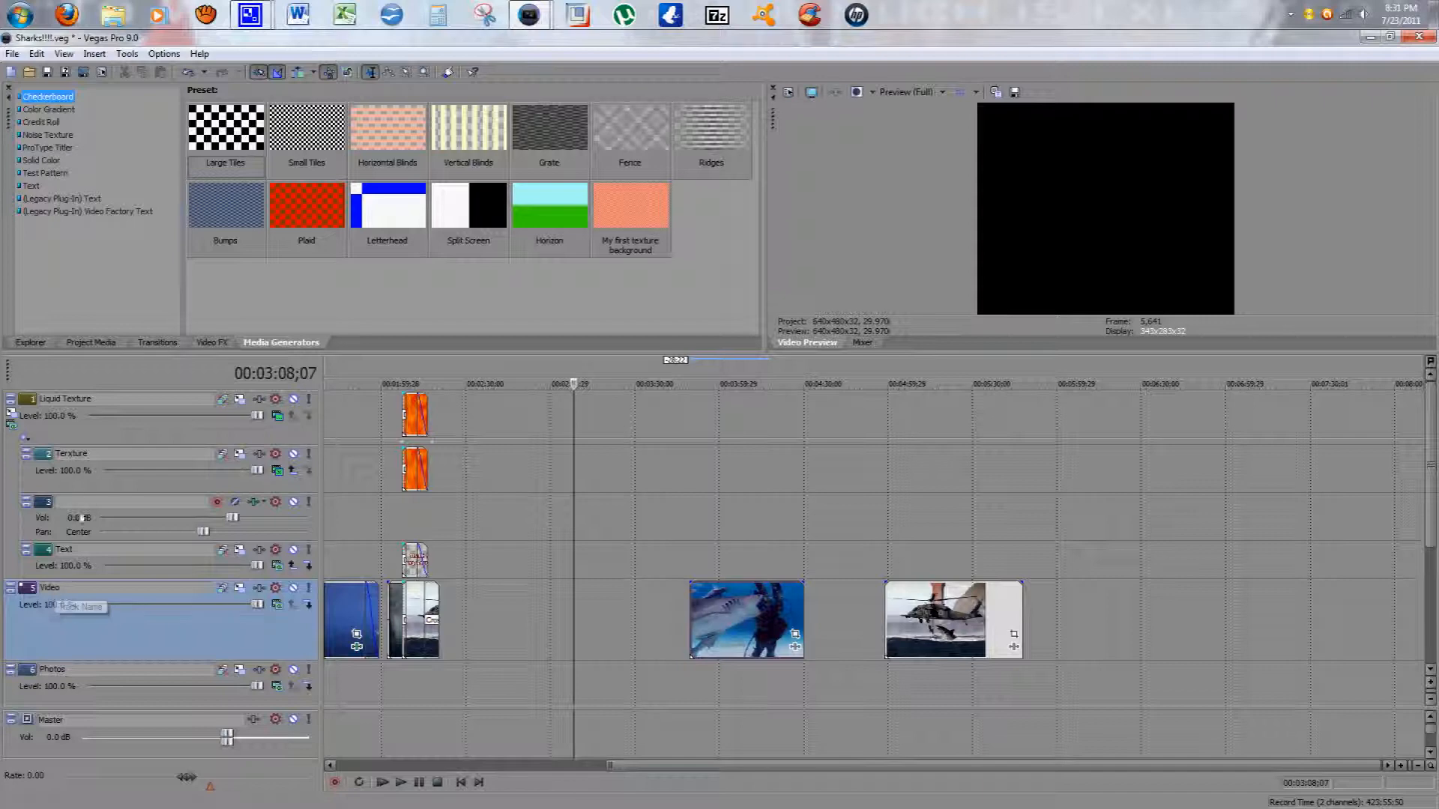
Step: Open the Photos and audio track names for editing, scrolling down to reach the audio track
double_click(53, 671)
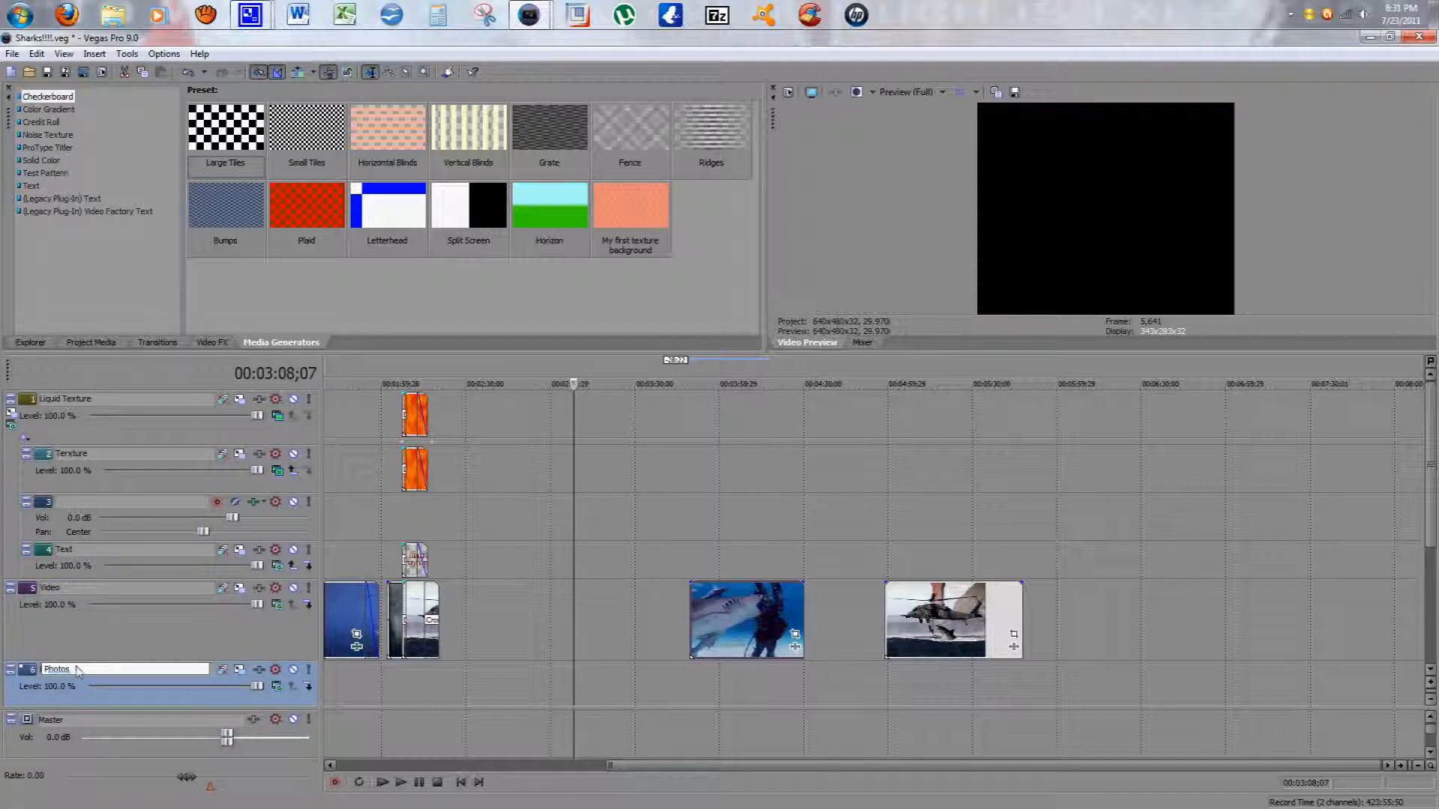
key("Return")
scroll(142, 663, "left", 5)
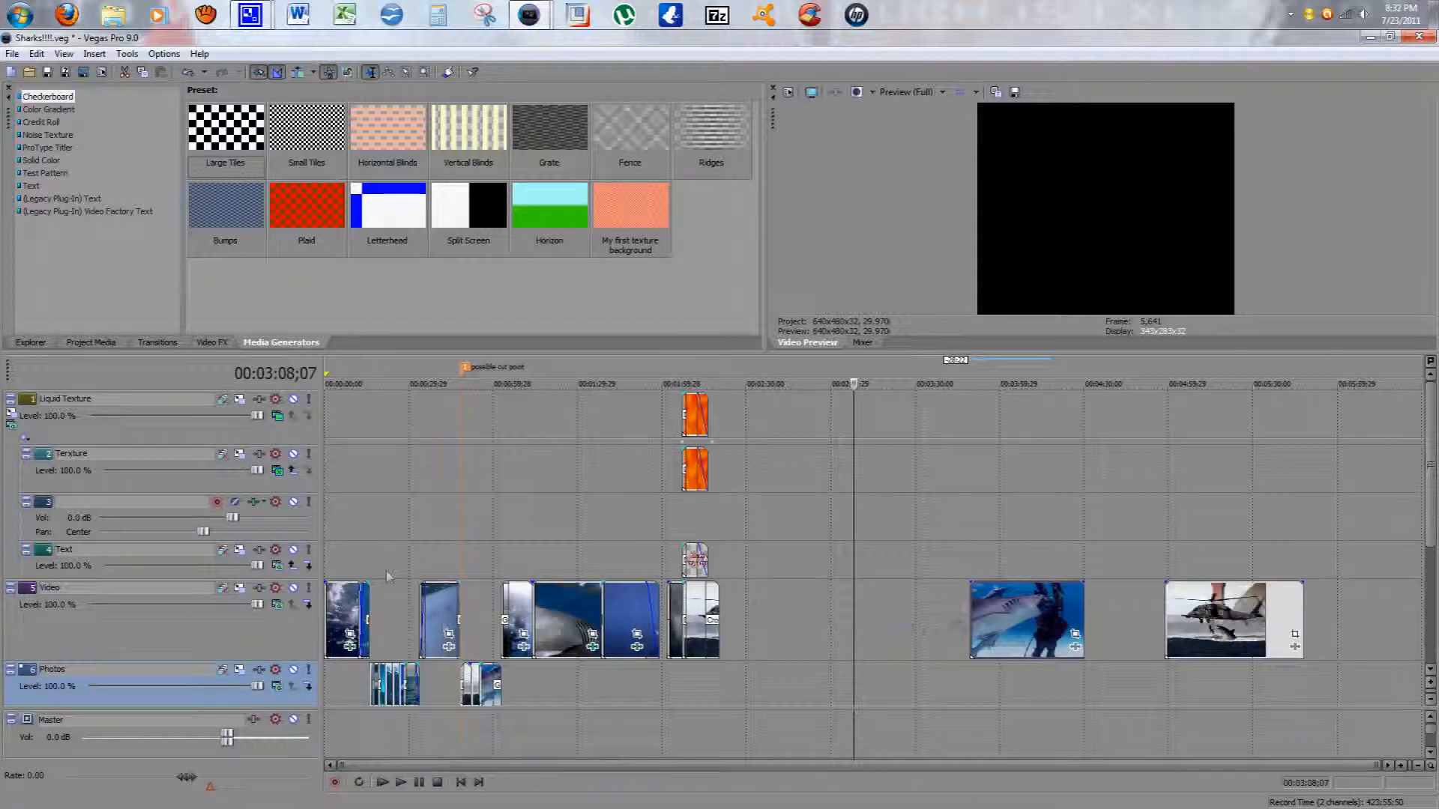
left_click_drag(1432, 473, 1432, 600)
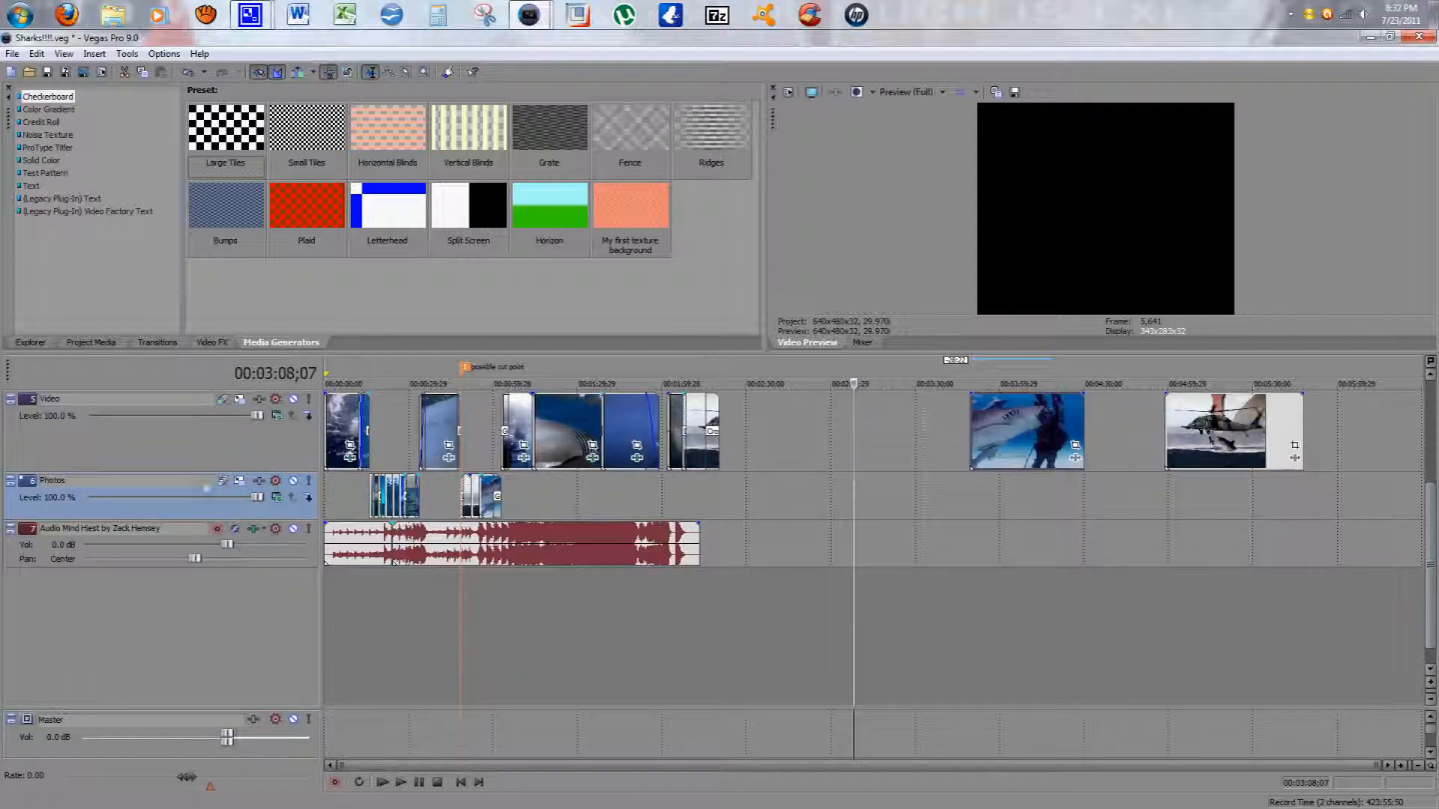
double_click(155, 533)
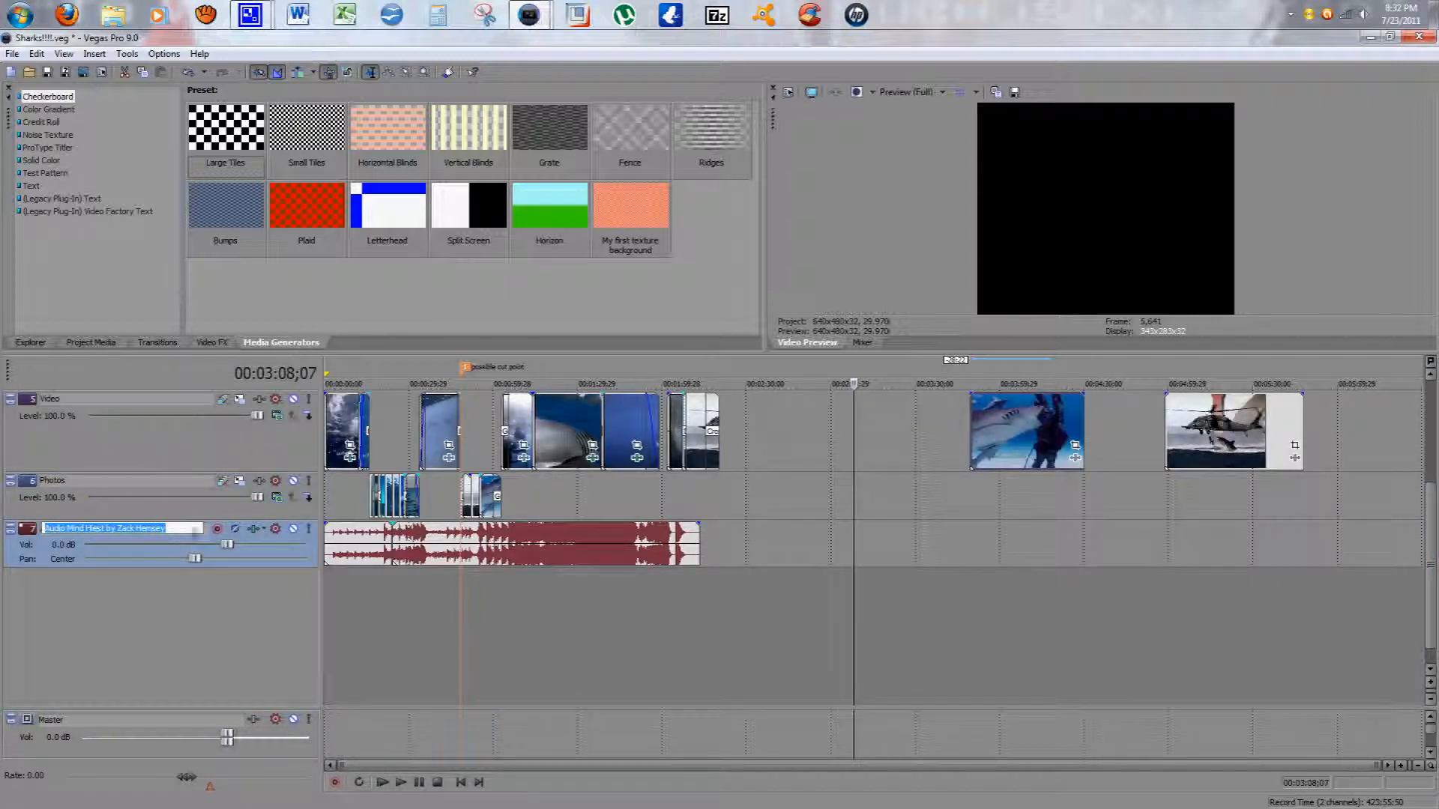
mouse_move(30, 512)
left_mouse_down()
mouse_move(43, 436)
mouse_move(8, 426)
mouse_move(17, 510)
left_mouse_up()
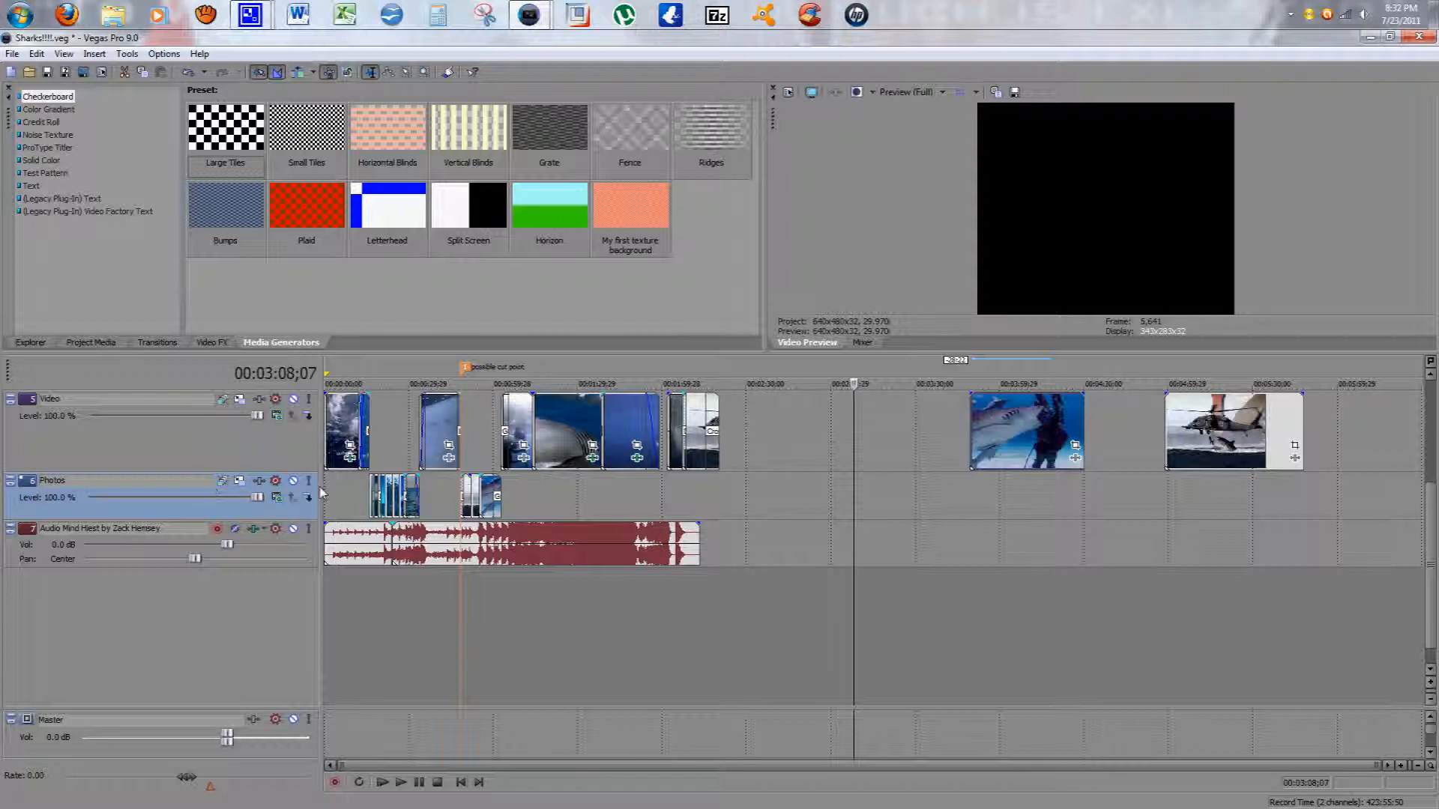
Step: Open the audio track's Track FX window and the Photos track's video FX chooser, closing each unchanged
left_click(253, 530)
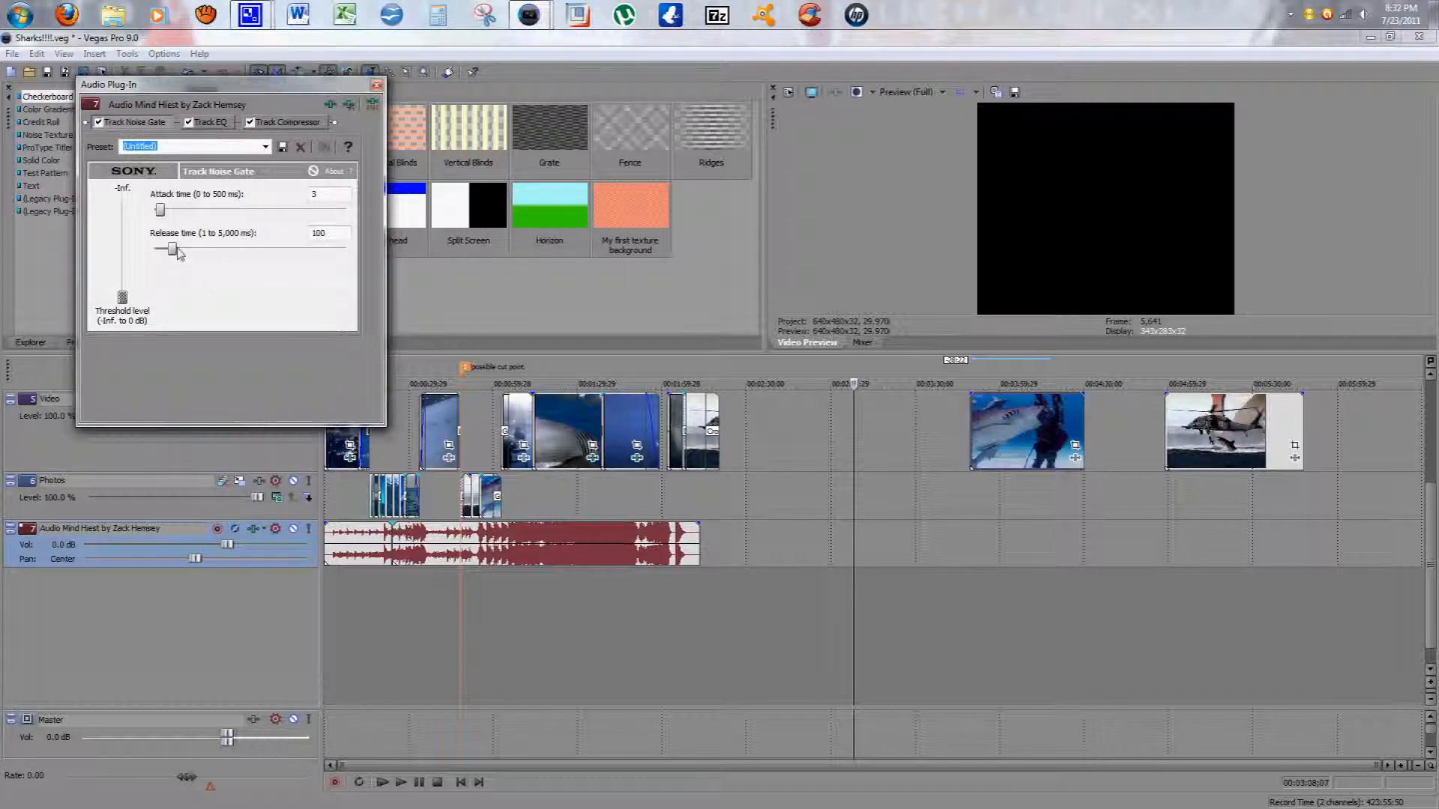
left_click(377, 85)
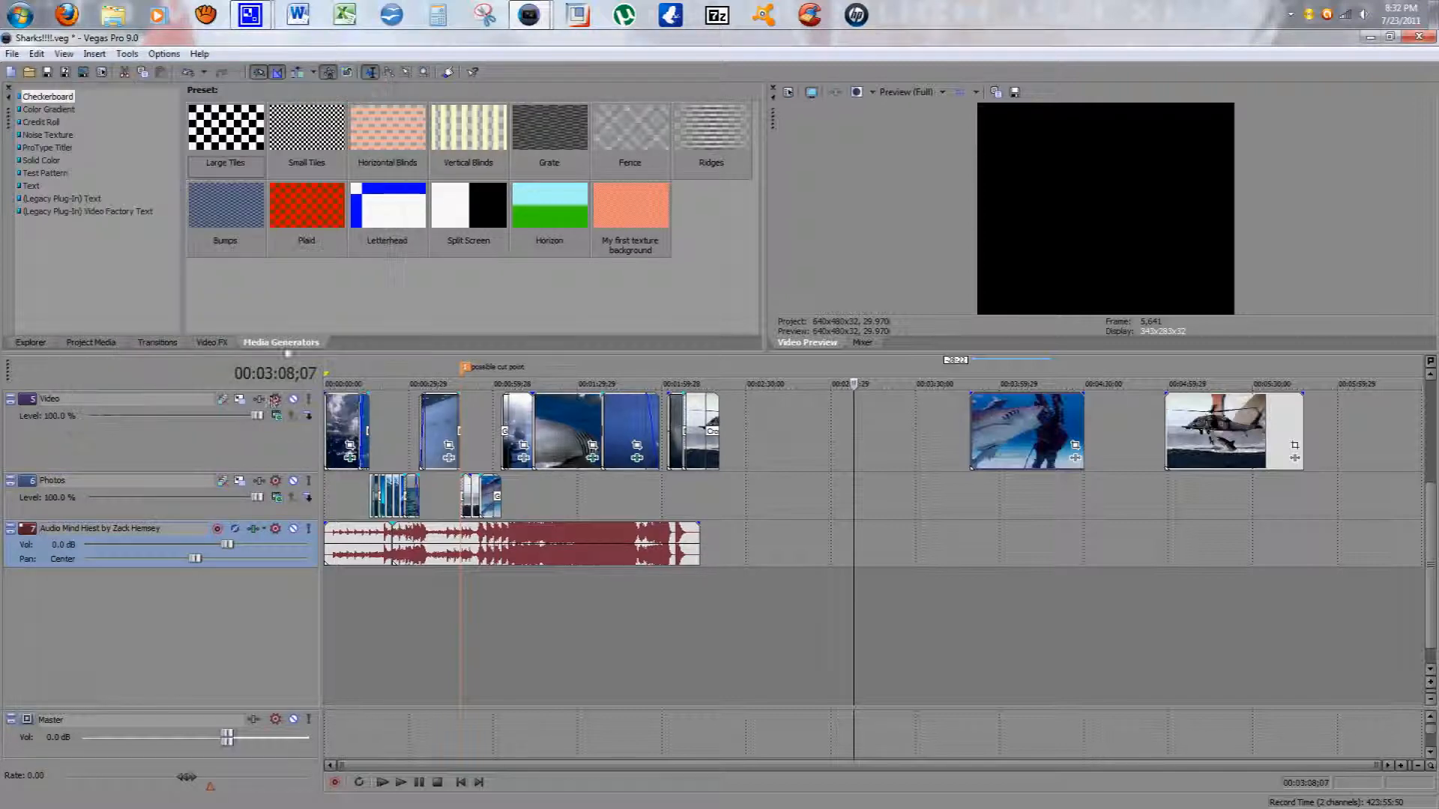
left_click(259, 480)
left_click(574, 355)
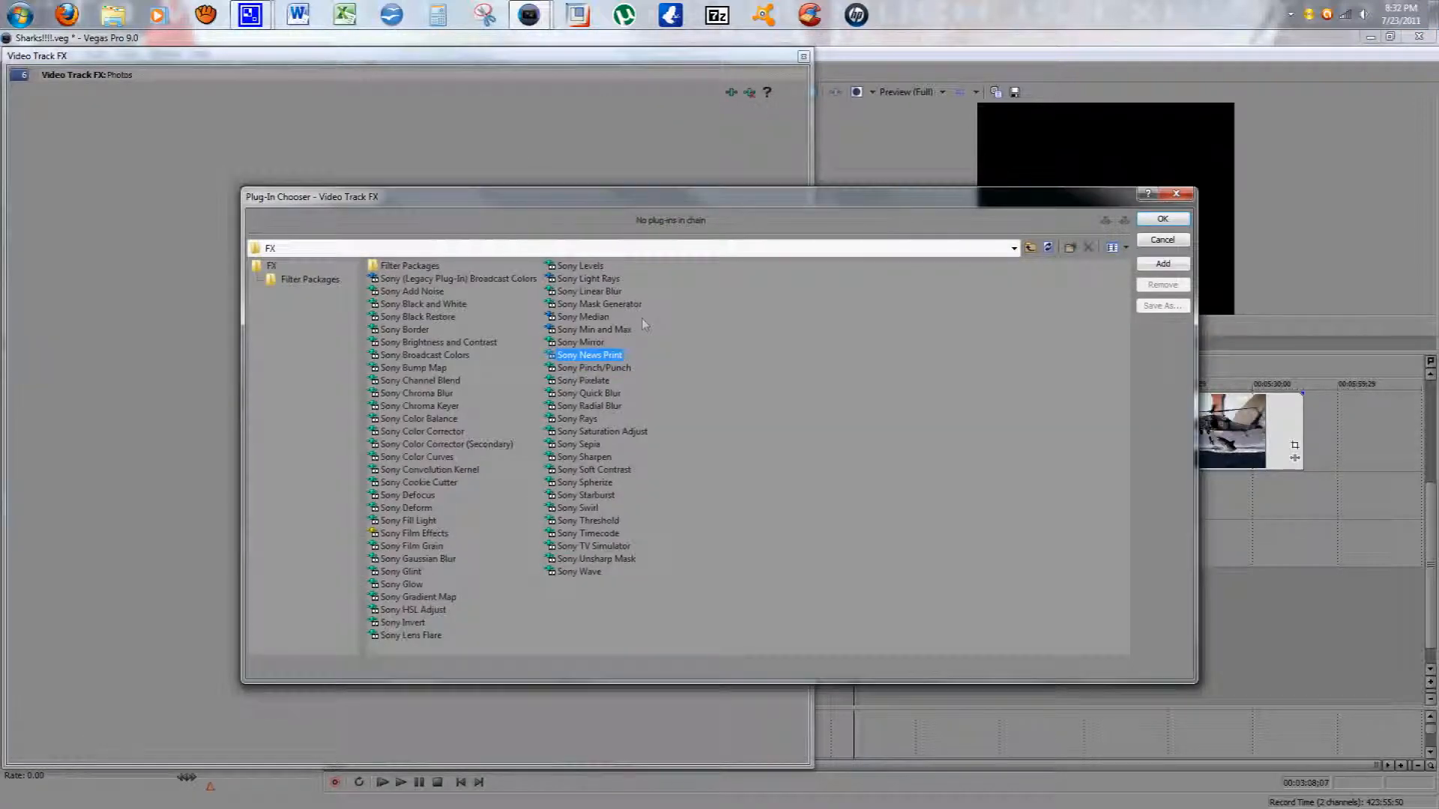
left_click(1176, 193)
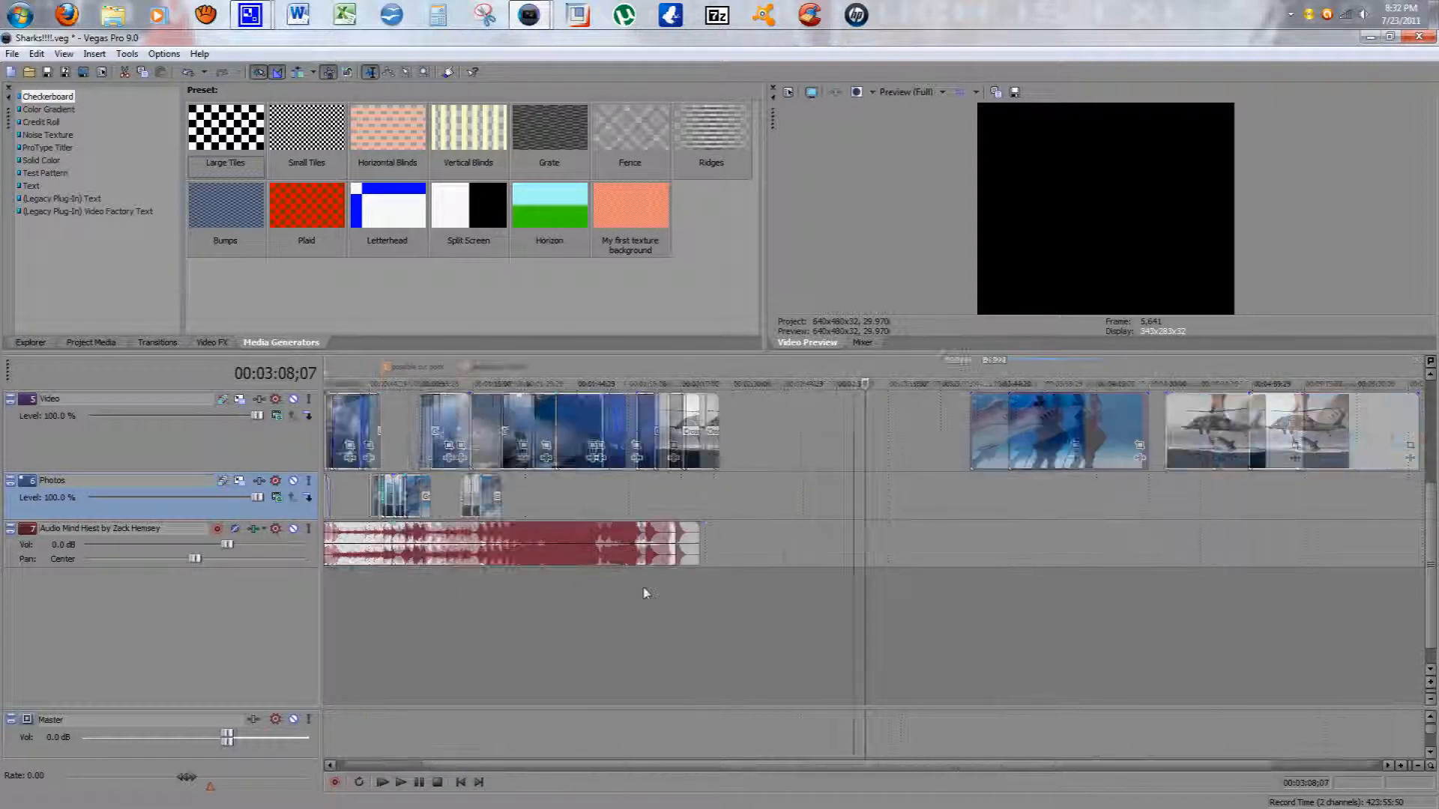
Step: Scroll back to the top tracks and place the playhead at about 00:00:21 on the timeline
left_click_drag(1432, 567, 1431, 470)
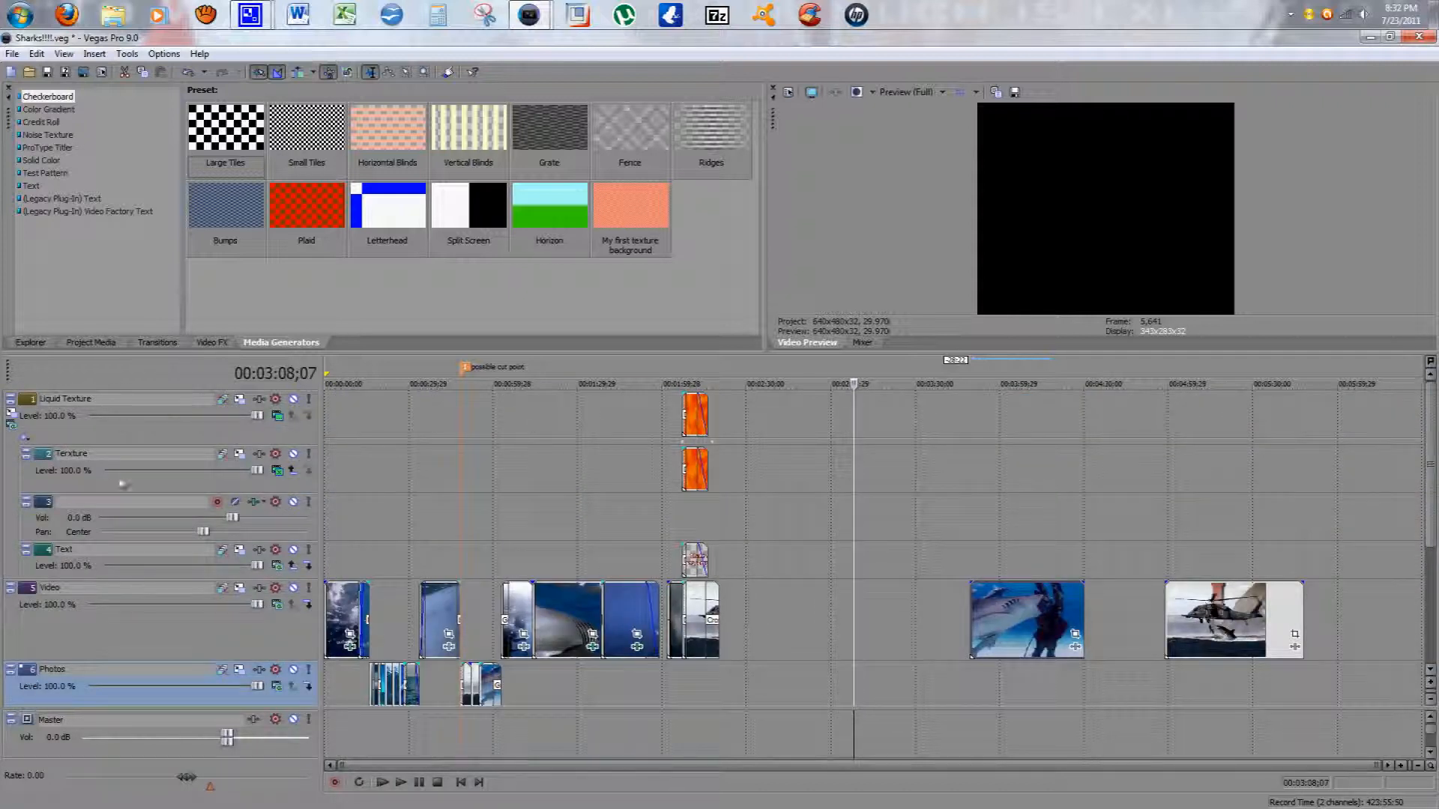
left_click(56, 531)
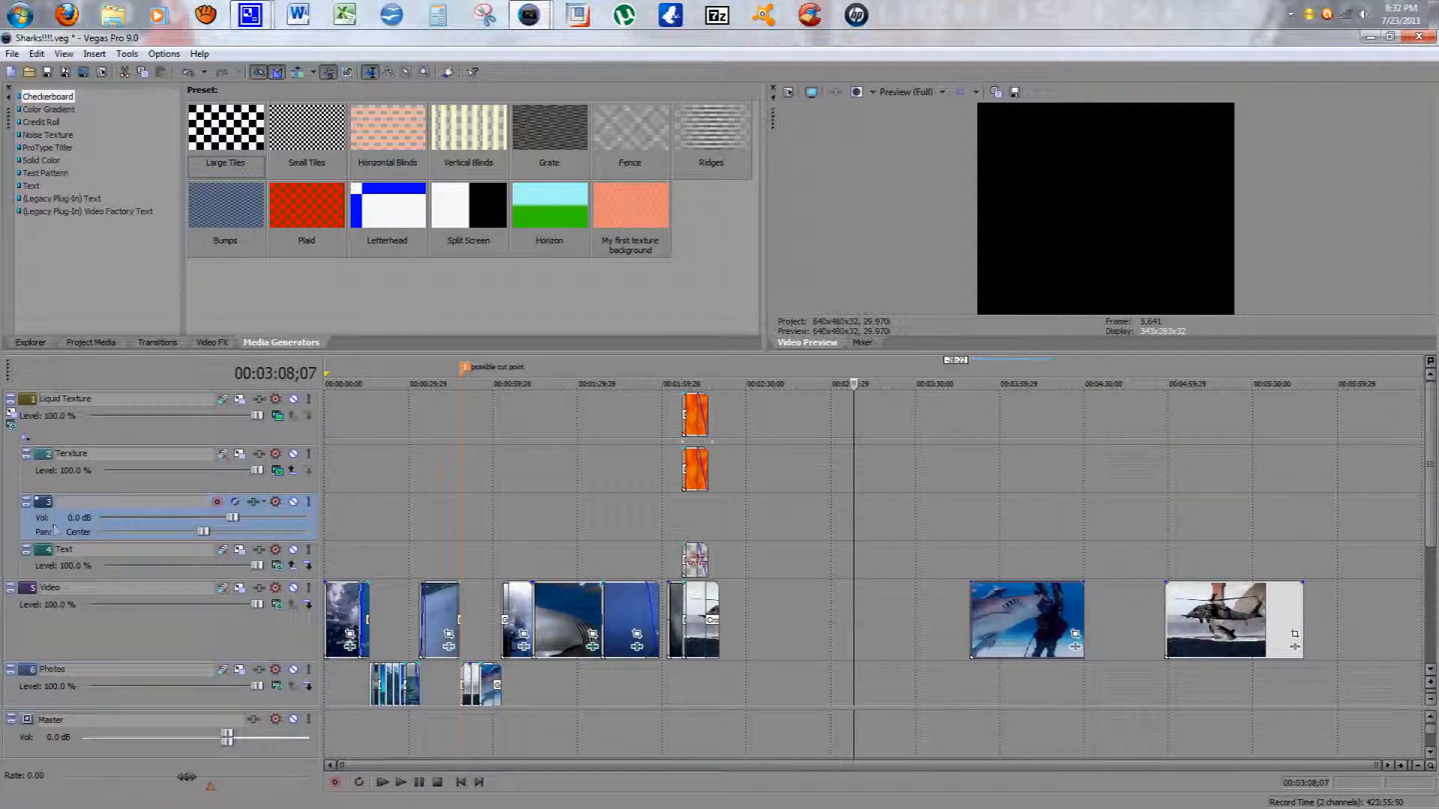
left_click(386, 616)
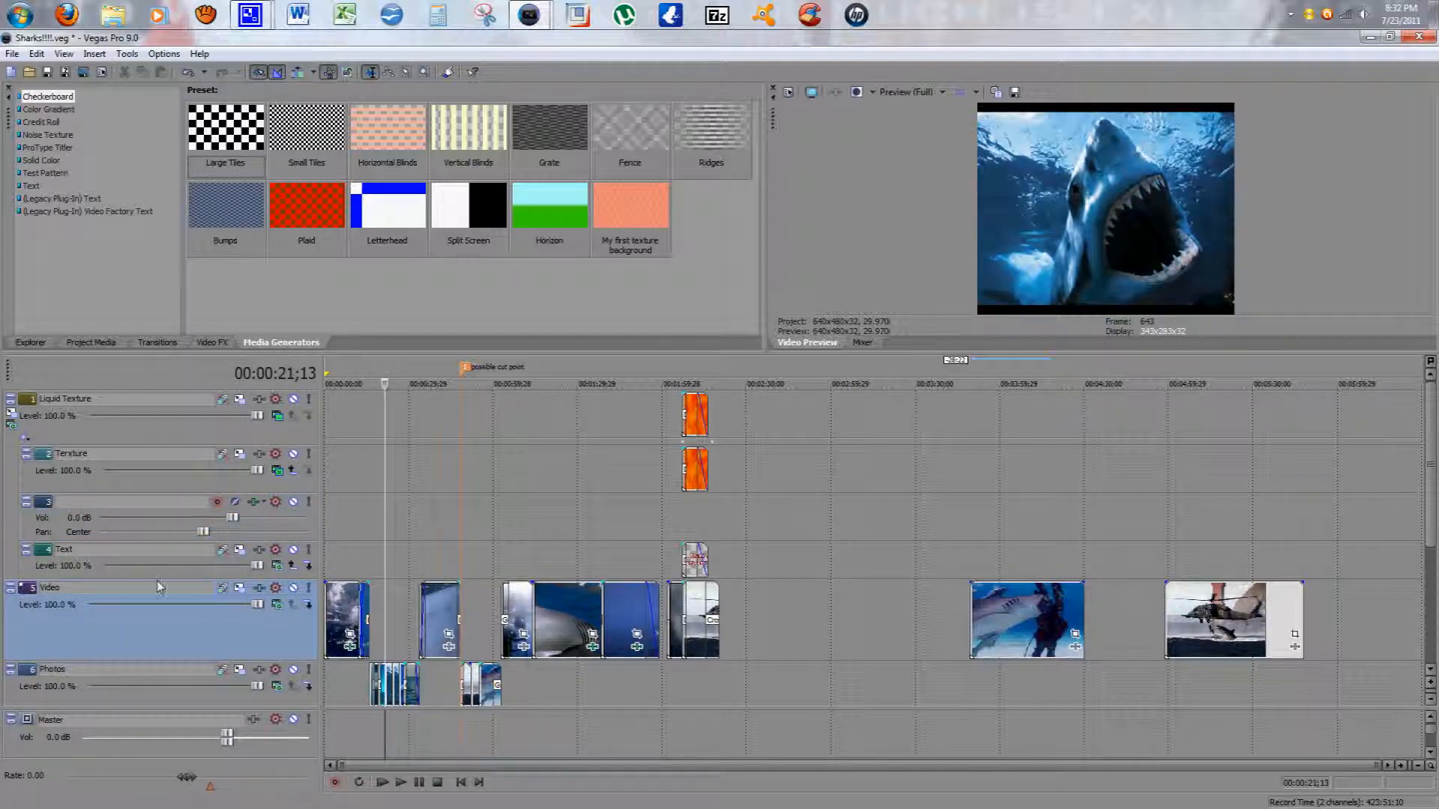
Step: Lower the Video track's compositing level to 0% and play the project to preview the change, then stop
left_click_drag(257, 605, 198, 606)
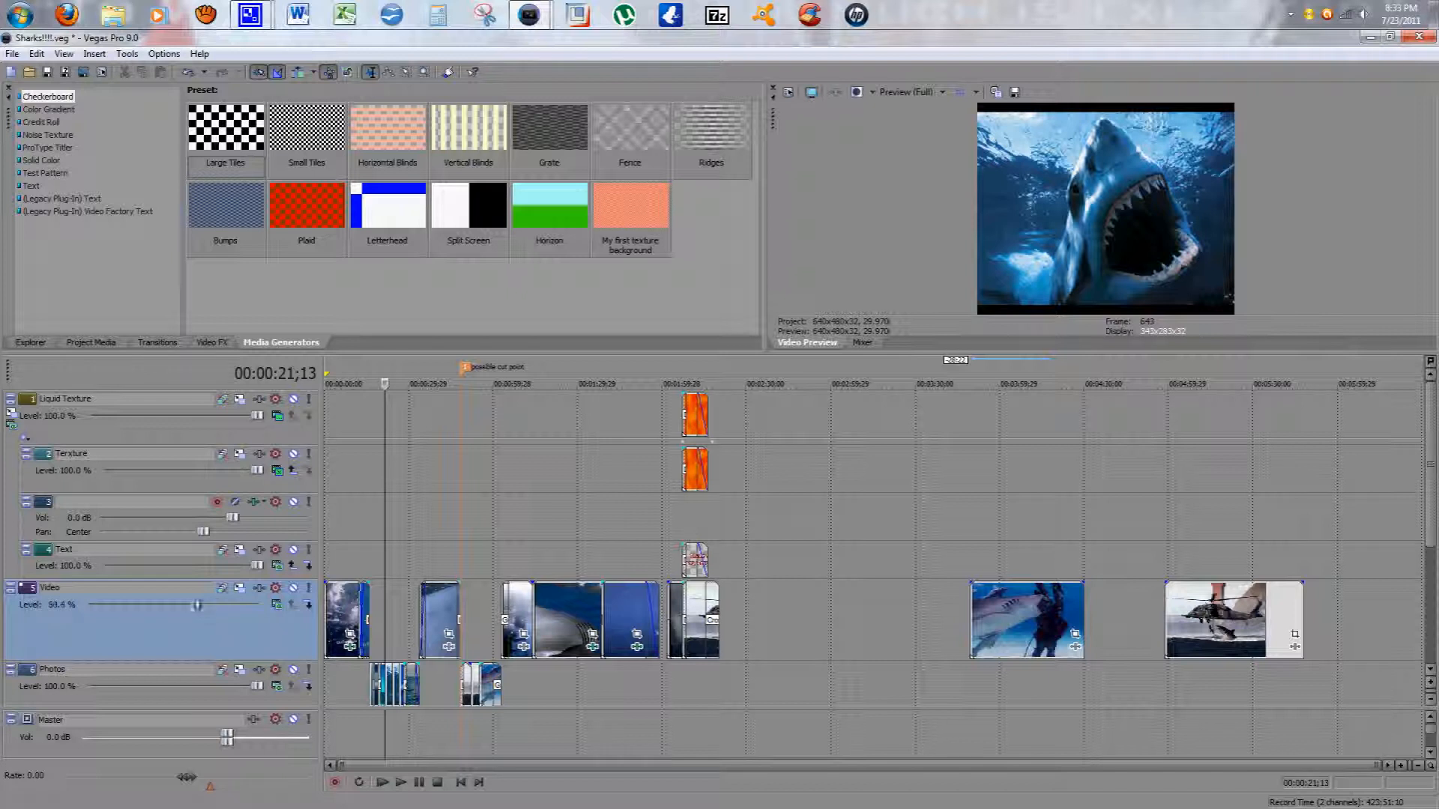
mouse_move(103, 611)
left_mouse_down()
mouse_move(84, 608)
mouse_move(228, 605)
mouse_move(81, 608)
left_mouse_up()
left_click(400, 782)
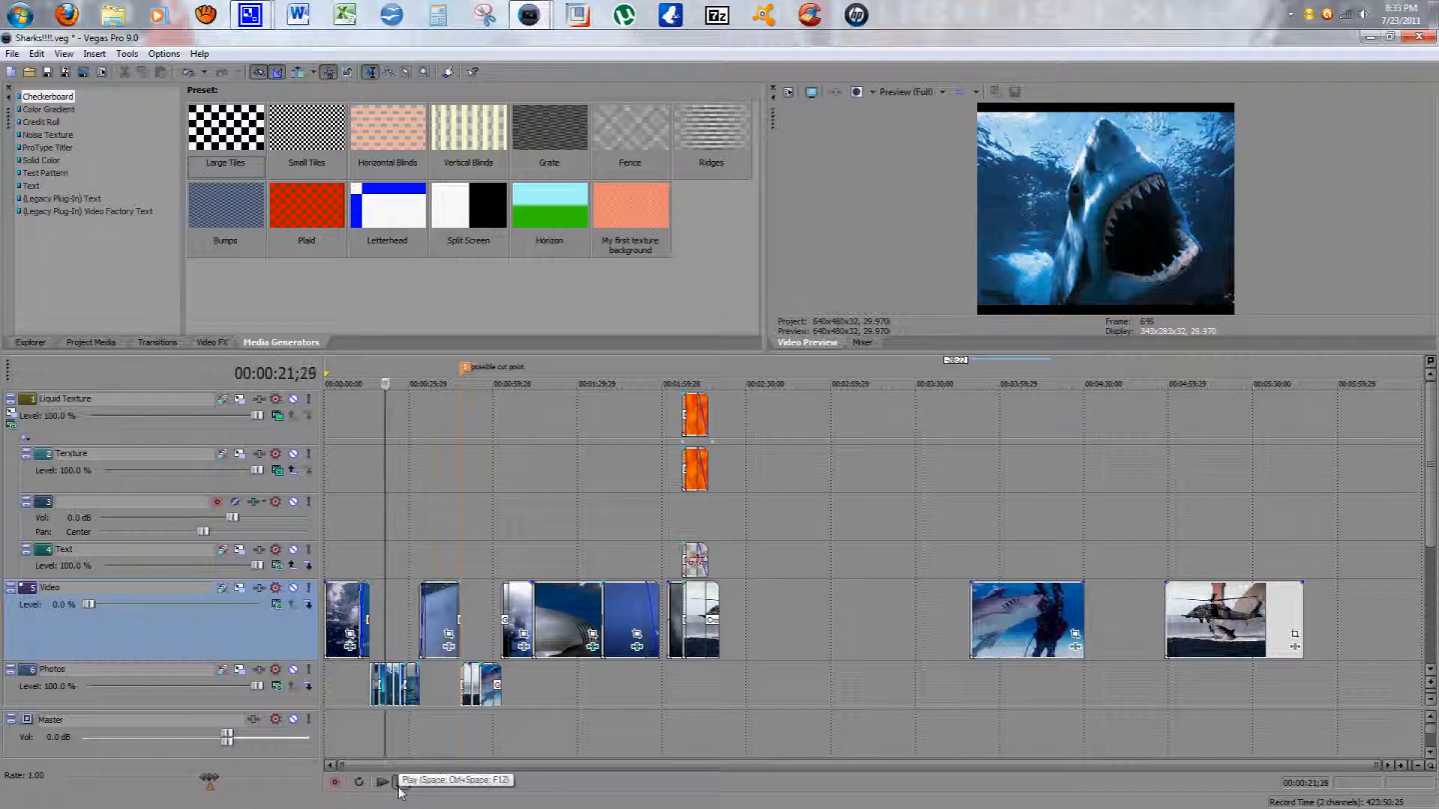
left_click(398, 787)
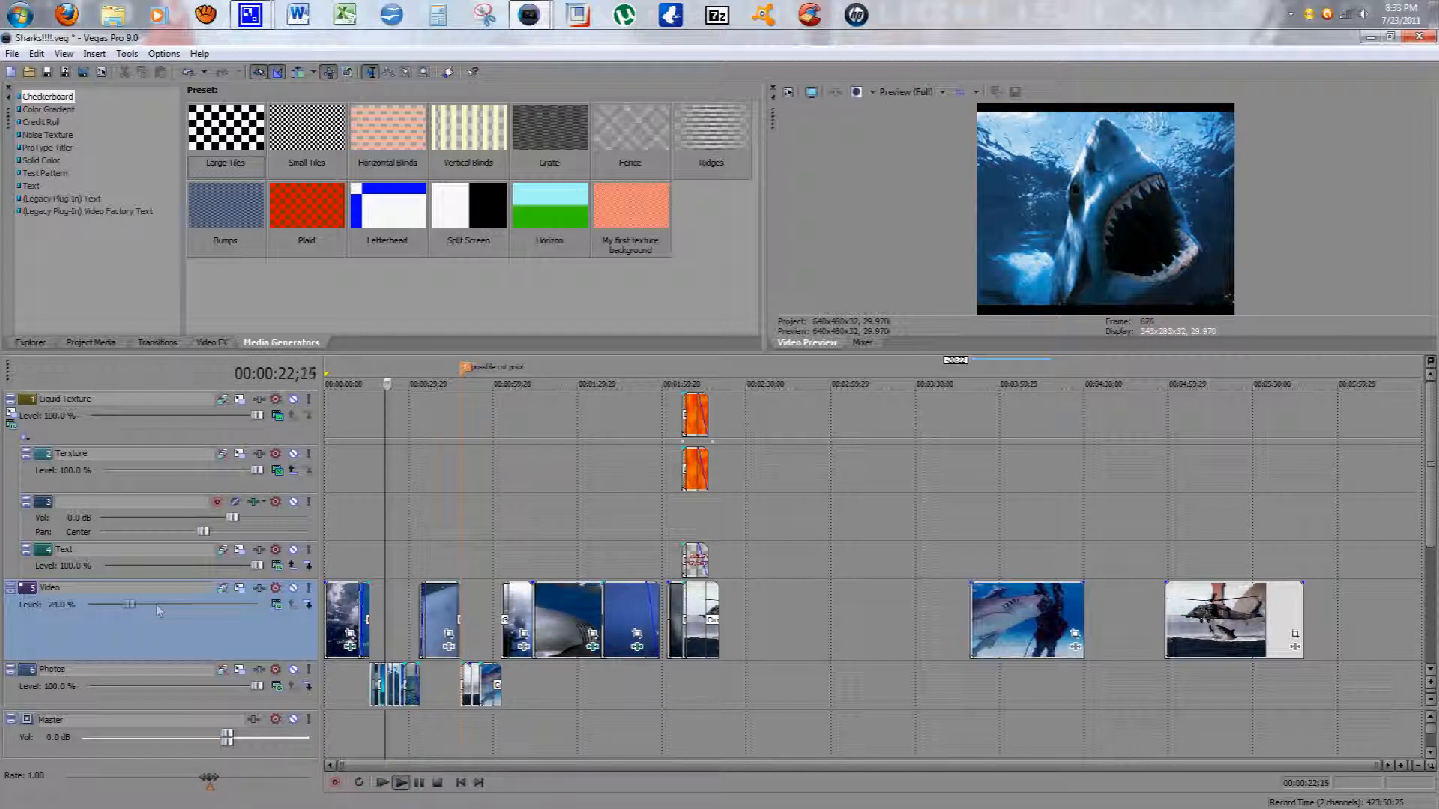
left_click_drag(157, 606, 79, 617)
left_click(419, 783)
Step: Place the playhead at about 00:01:26, raise the Video track's level back to 100% and play the section
left_click(568, 649)
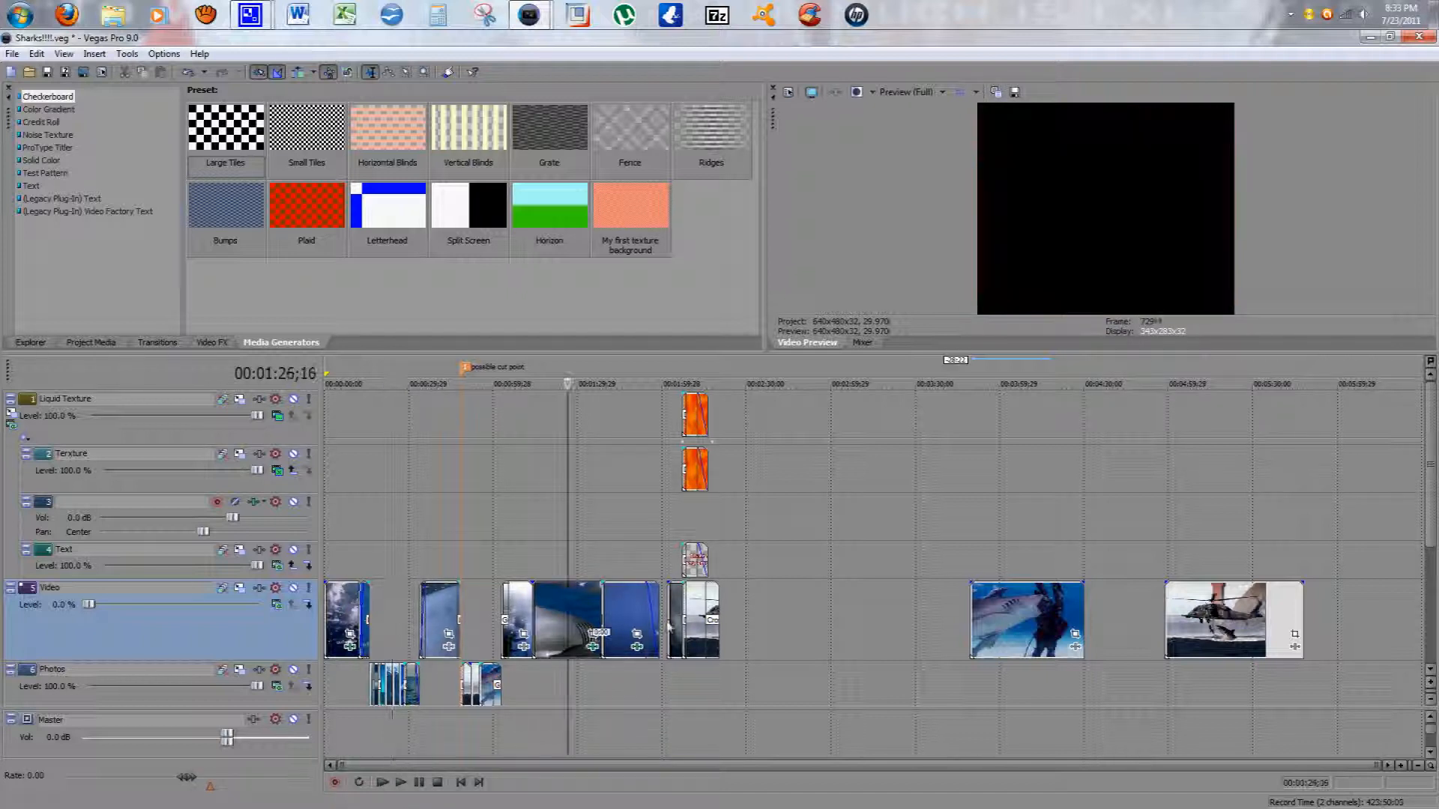
left_click_drag(113, 604, 26, 604)
left_click_drag(148, 602, 268, 605)
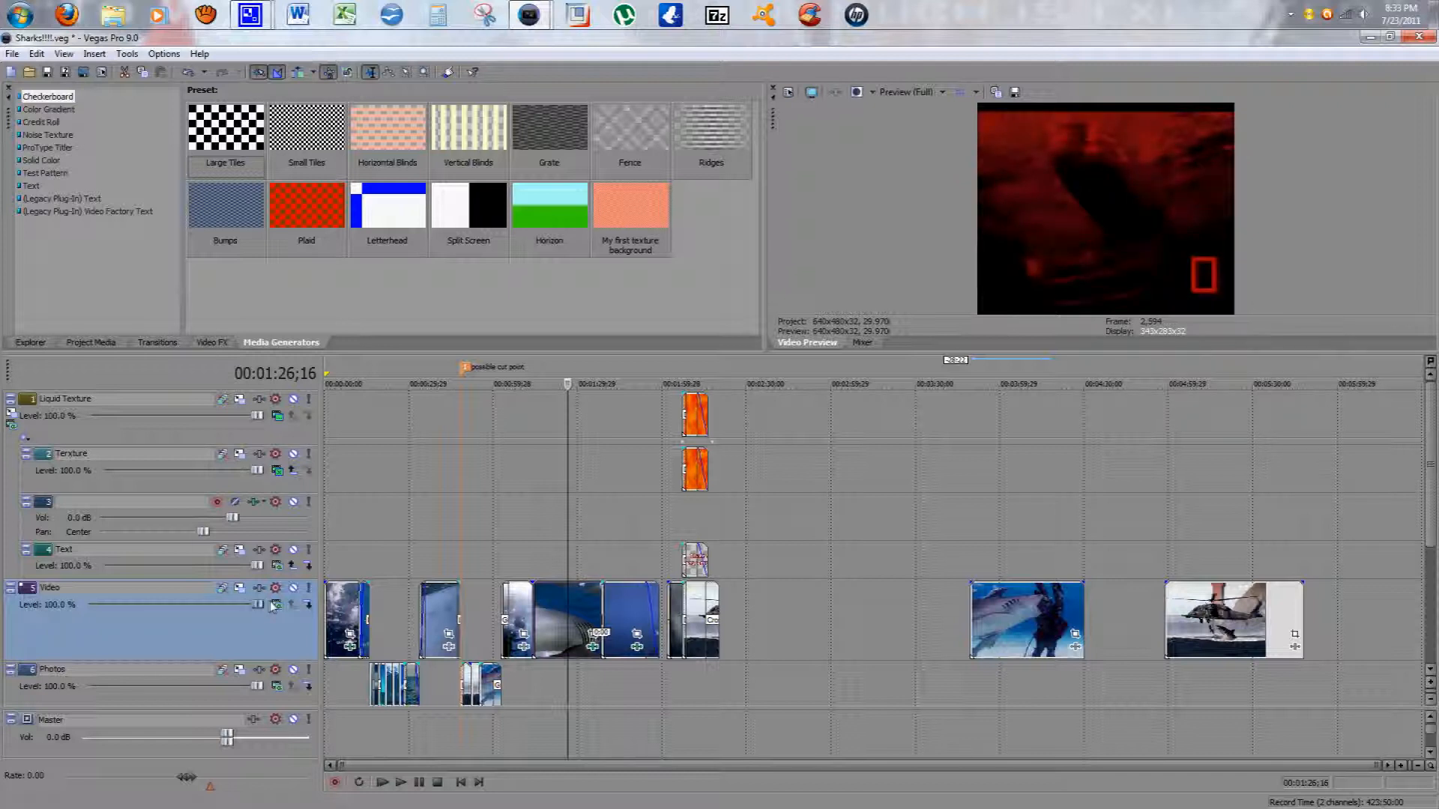
key("space")
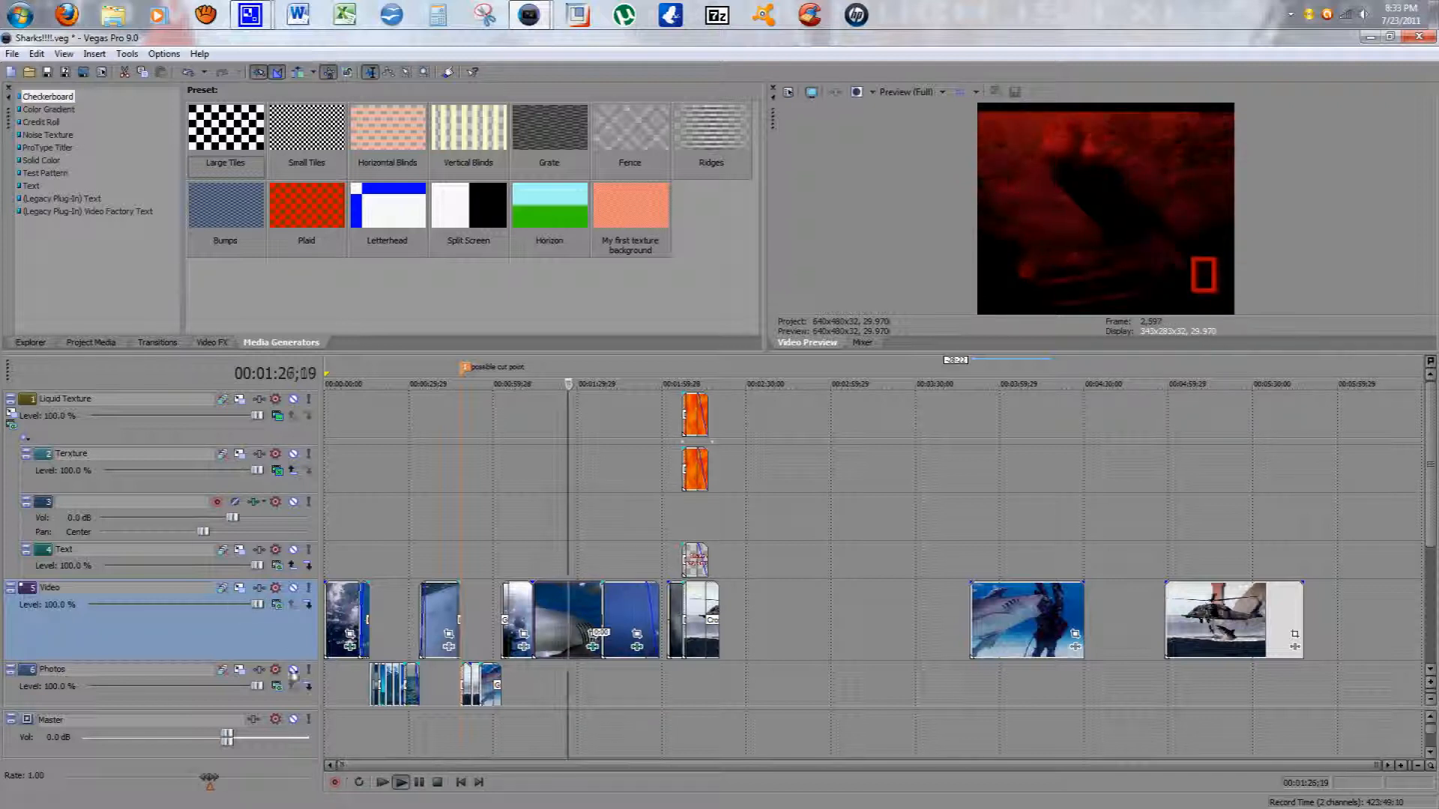
mouse_move(228, 604)
left_mouse_down()
mouse_move(30, 608)
mouse_move(255, 605)
left_mouse_up()
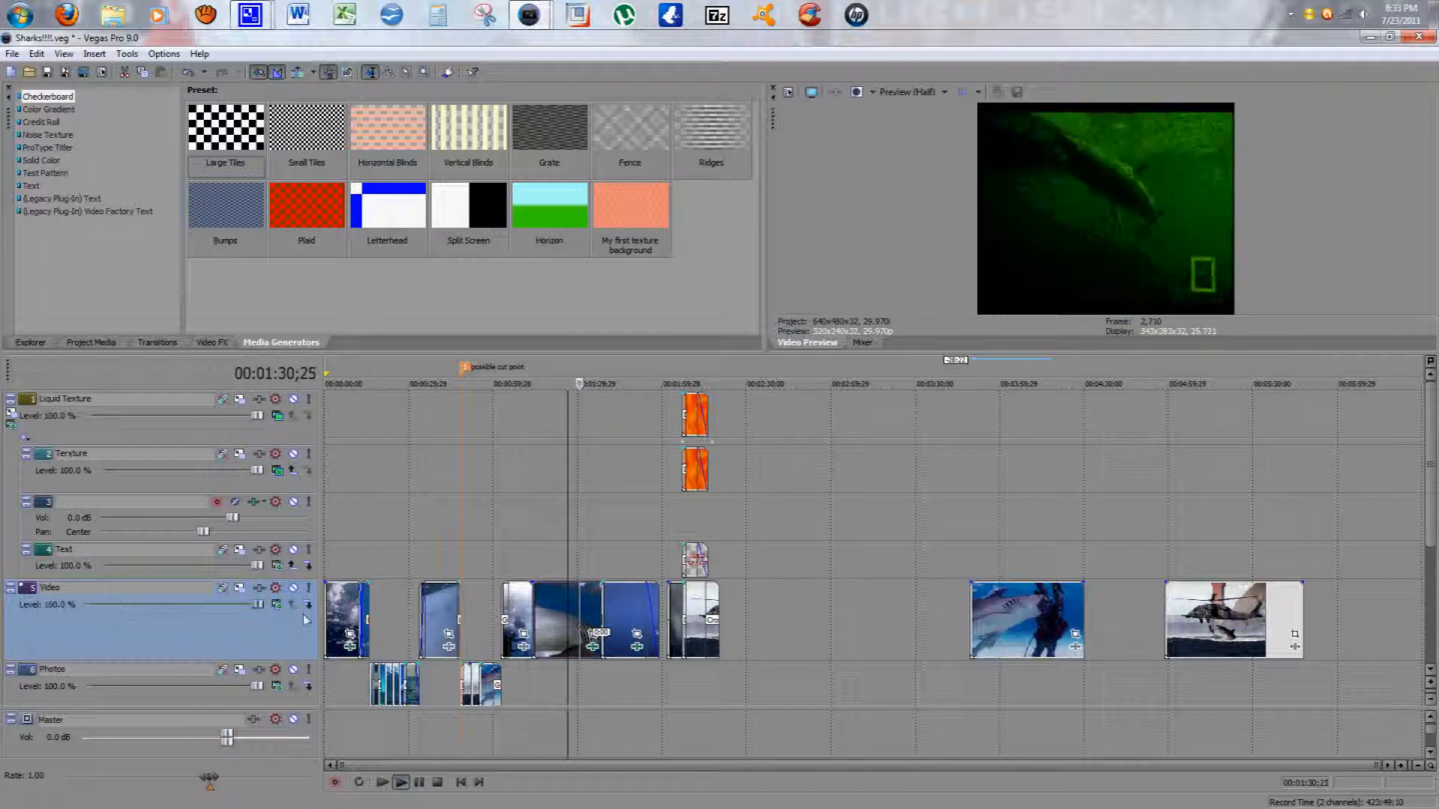
left_click(419, 783)
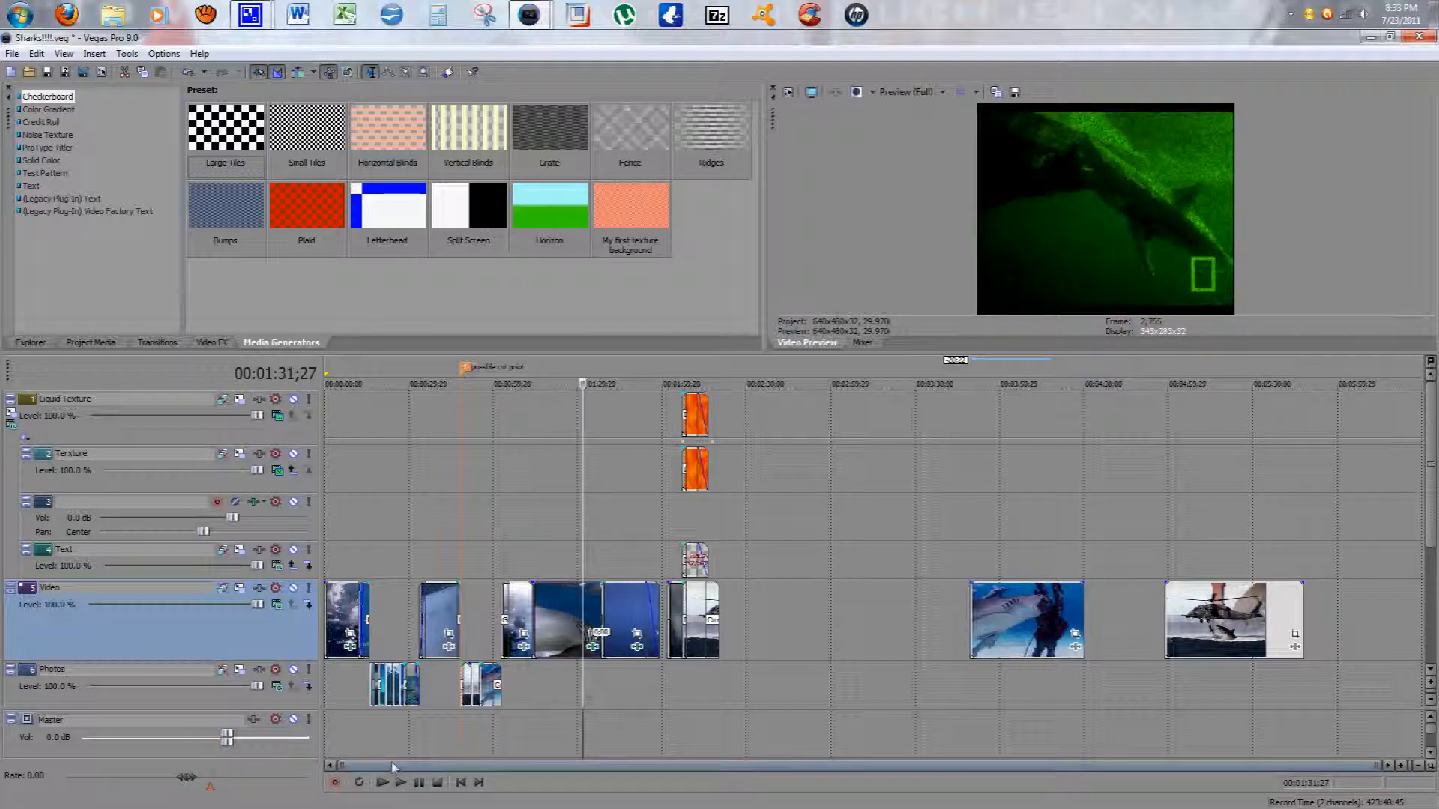
Step: Open the Video track's compositing mode list and close it without choosing a mode
left_click(277, 605)
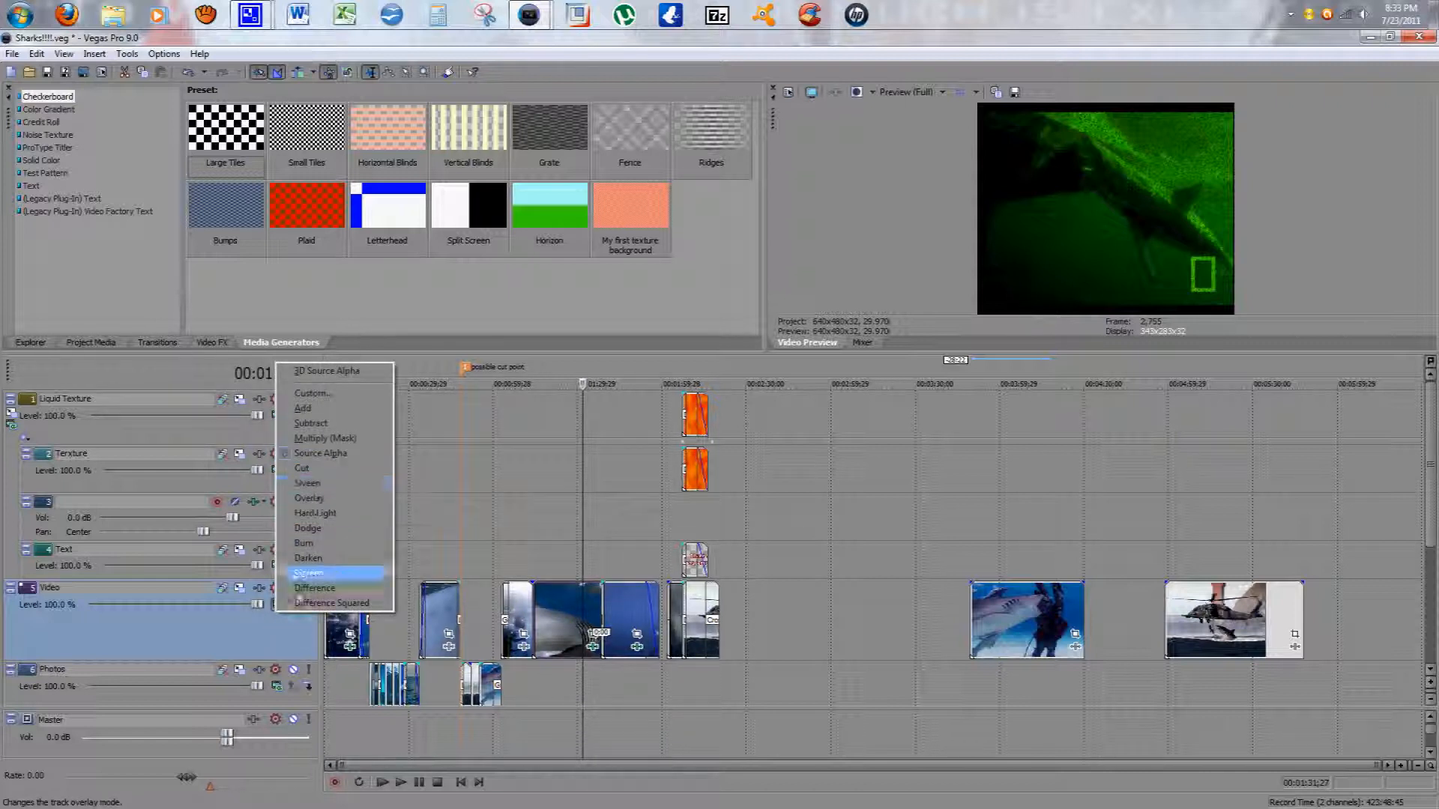
left_click(238, 643)
Step: Select the Text, audio and Liquid Texture tracks in turn, placing the playhead at about 00:00:36 and 00:00:15
left_click(426, 553)
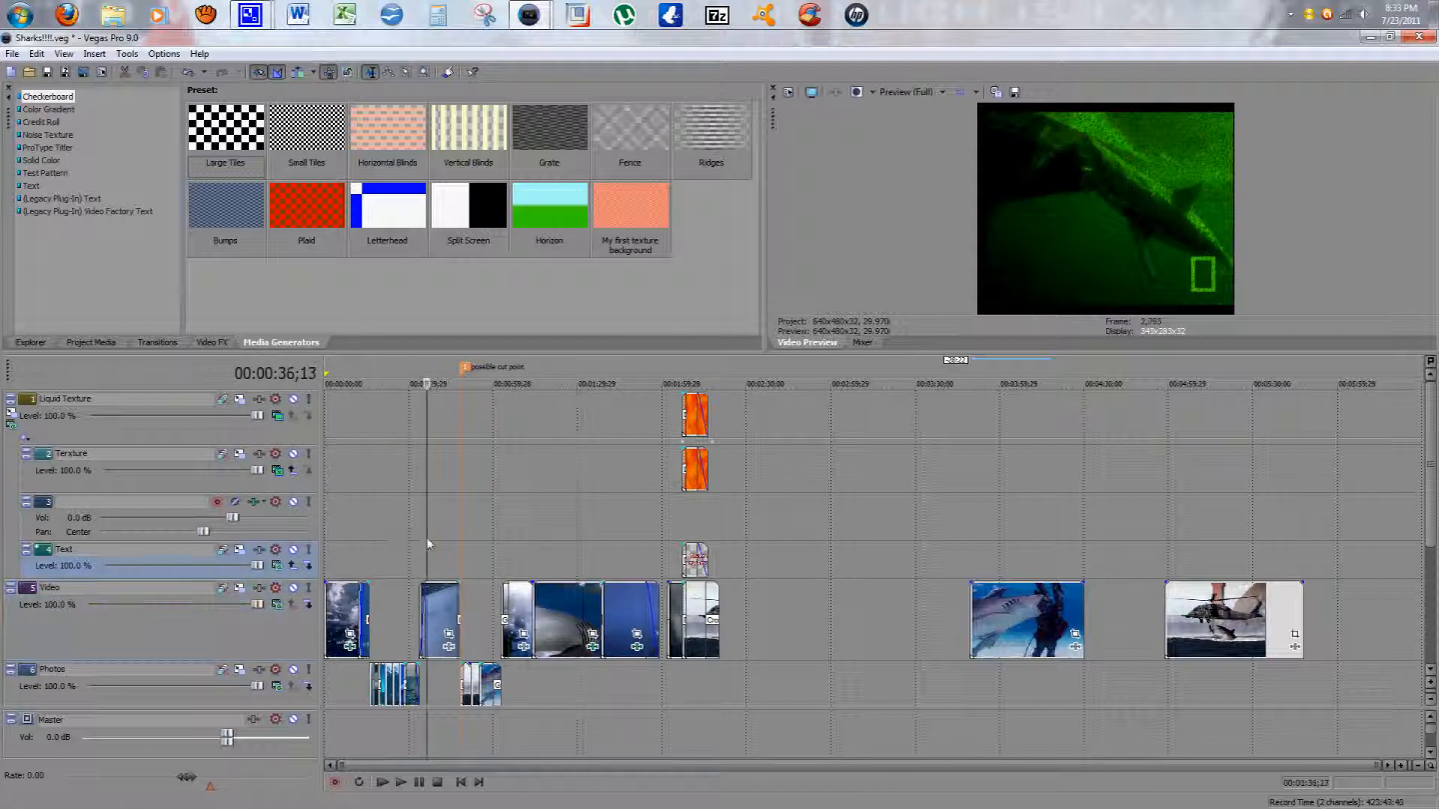
left_click(428, 506)
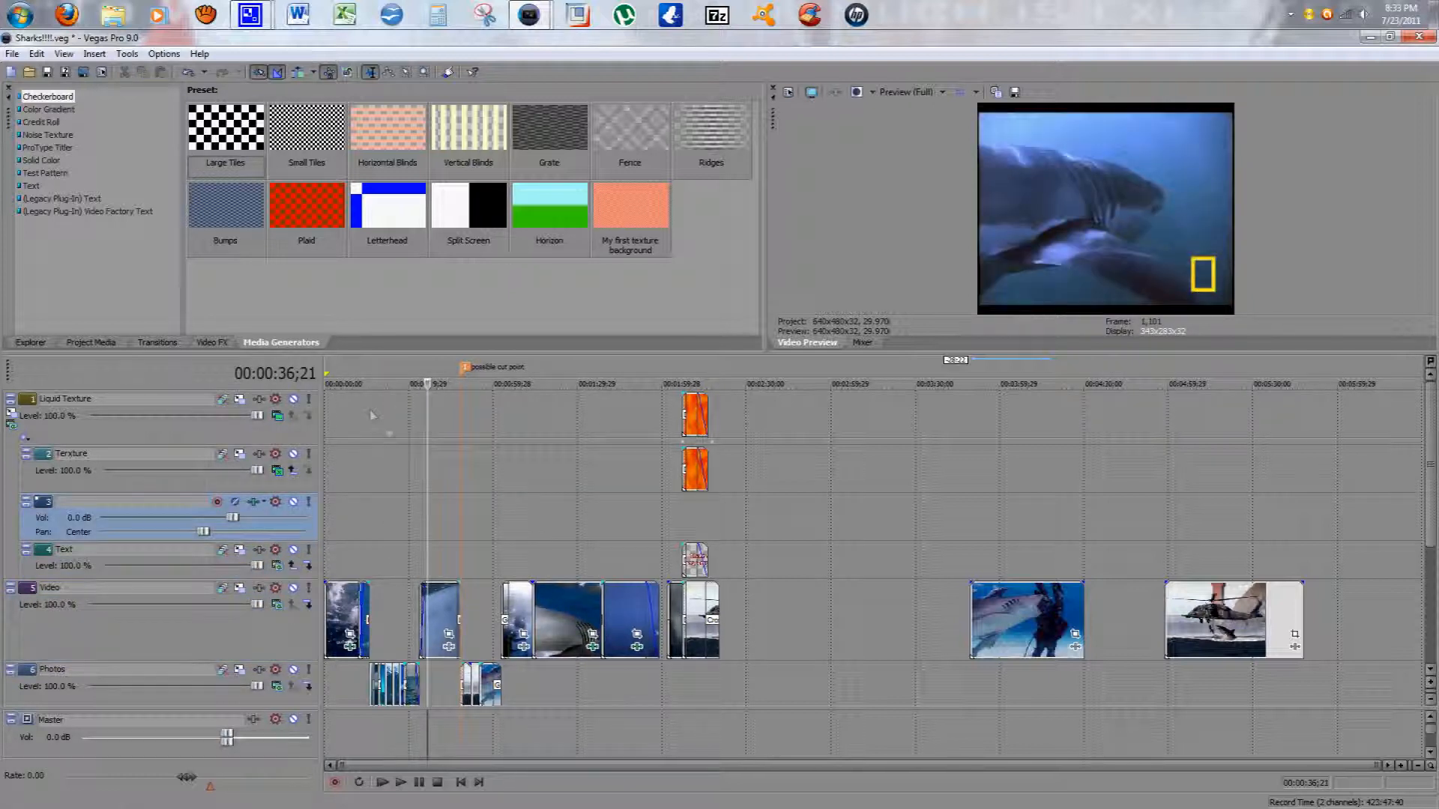
left_click(370, 422)
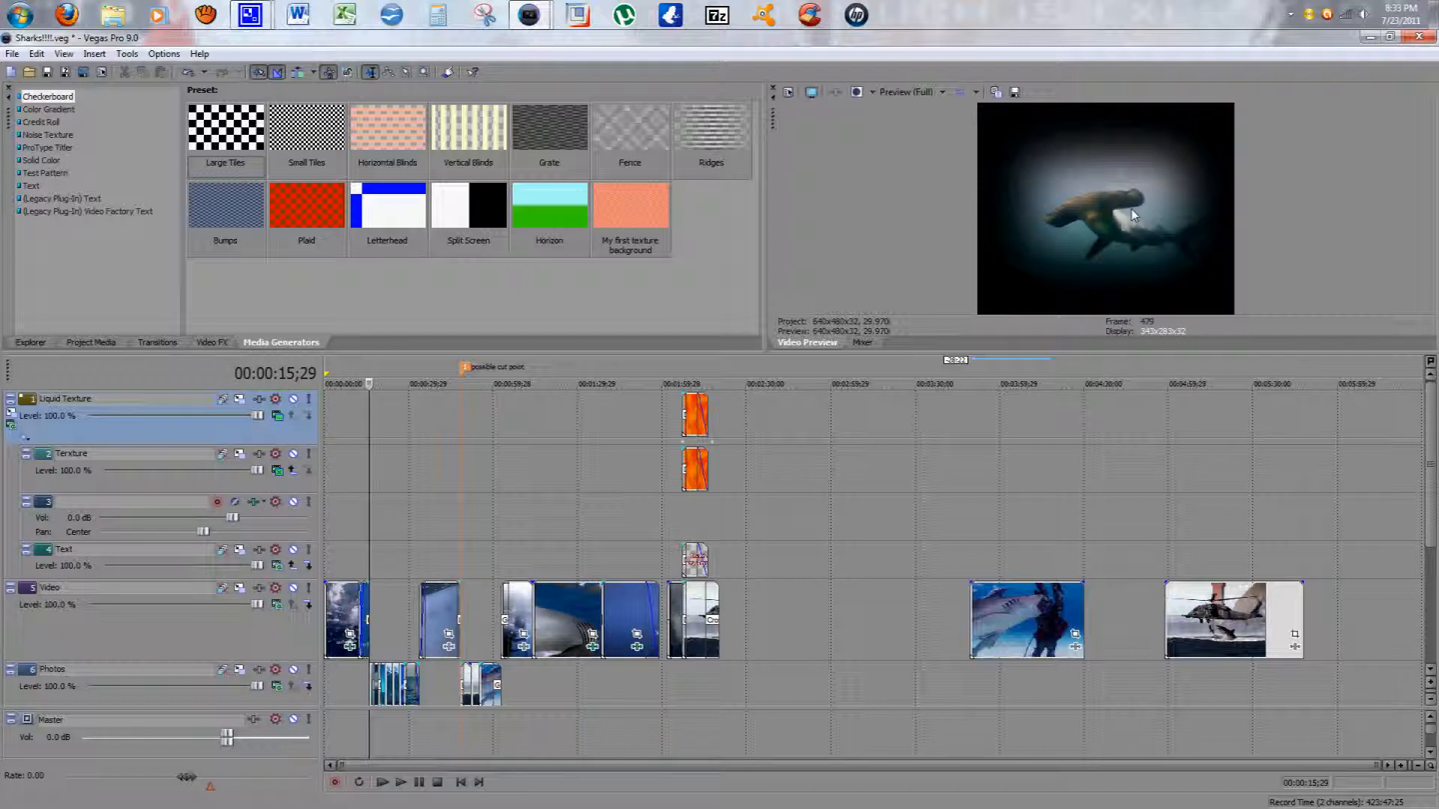
Step: Select the Video track and open its compositing mode list again, dismissing it unchanged
left_click(202, 624)
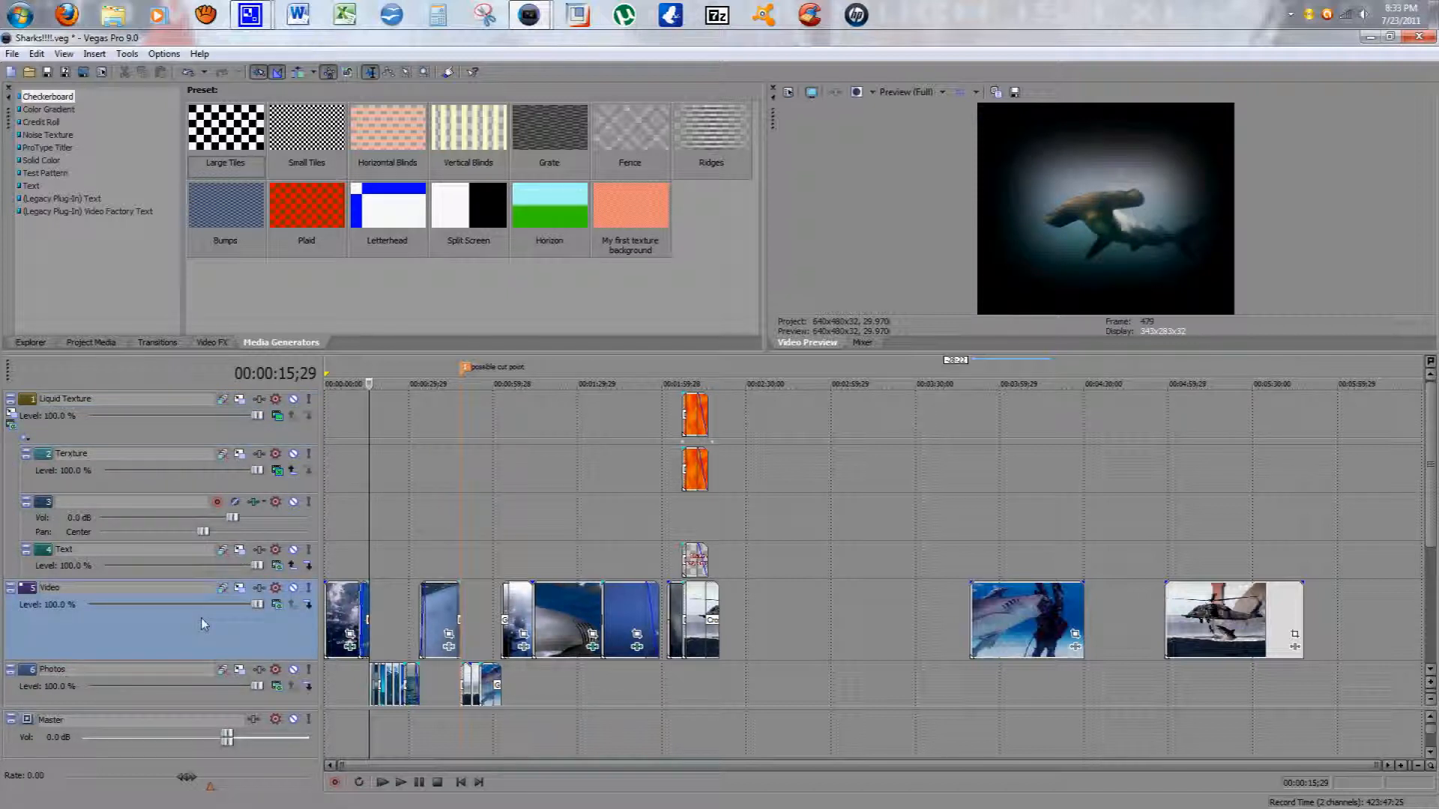
left_click(283, 606)
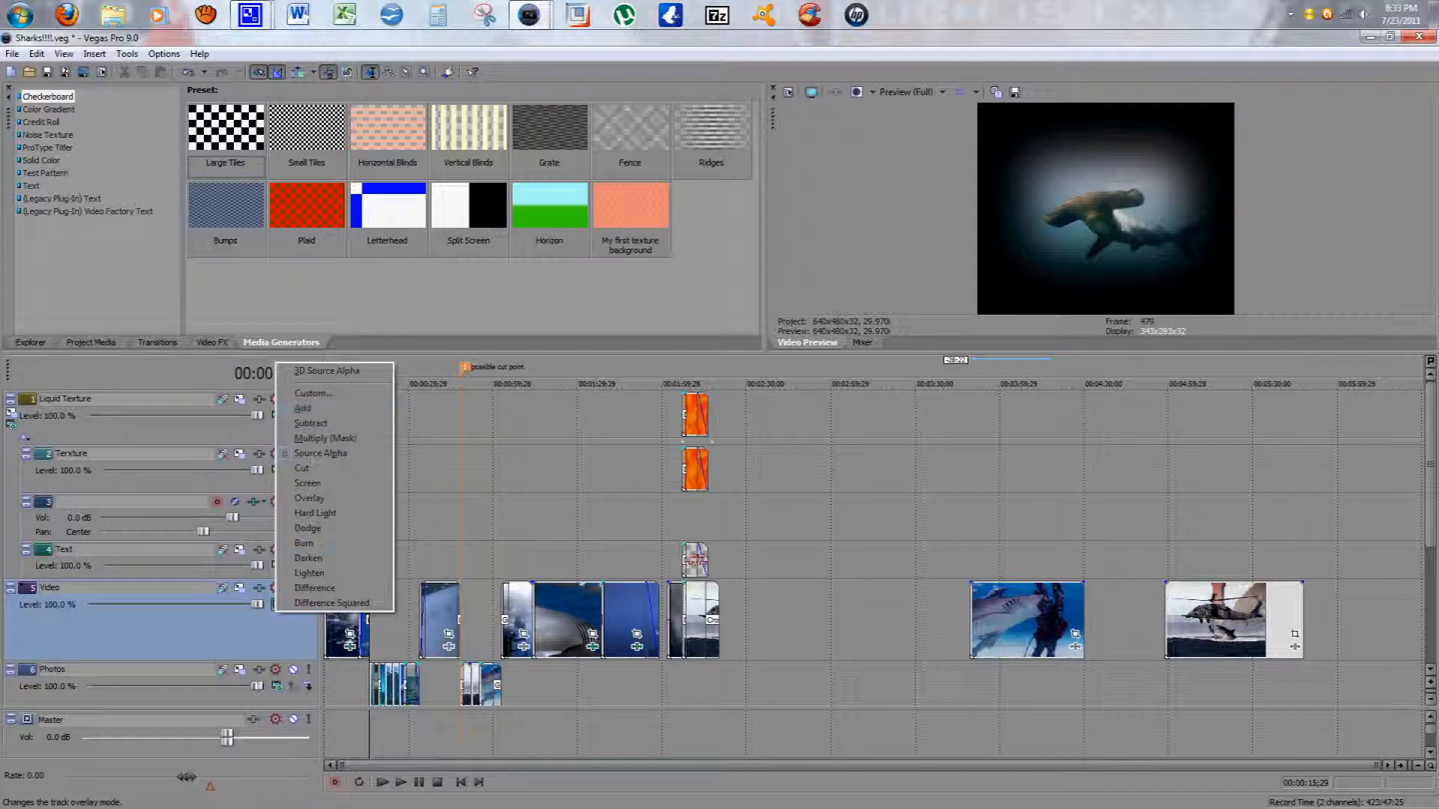
left_click(747, 655)
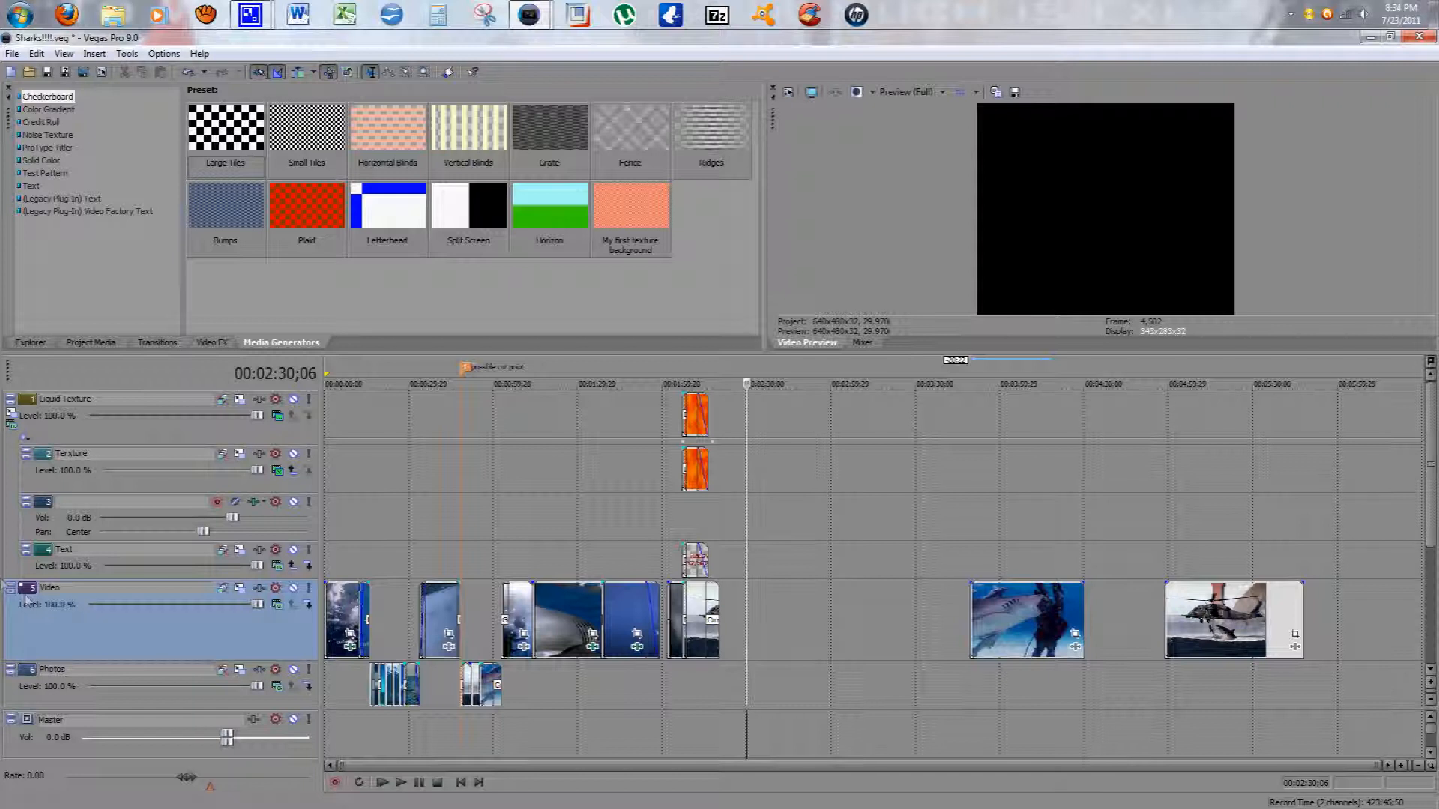
Step: Minimize the Liquid Texture track's height and open its Parent Track Motion window, closing it unchanged
left_click(11, 399)
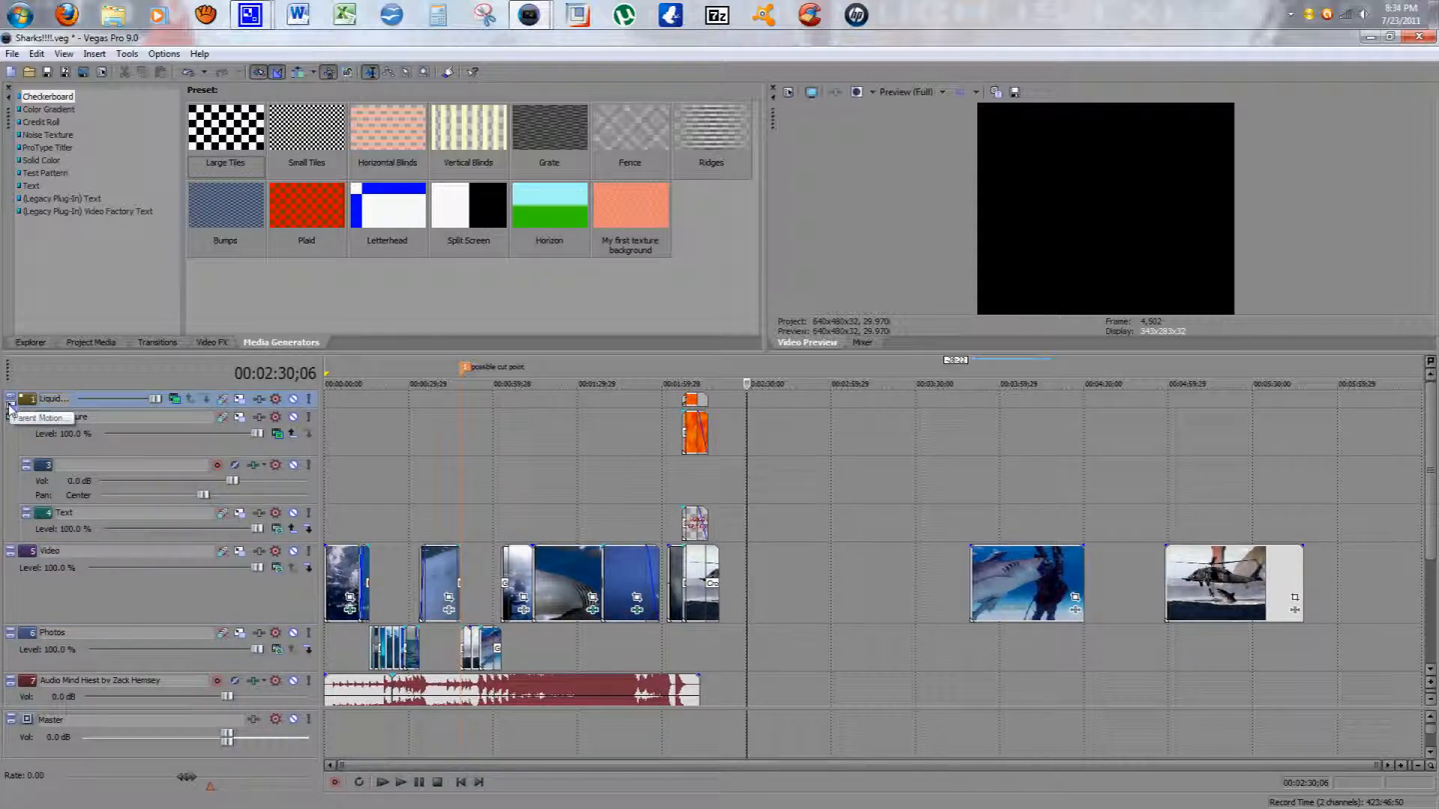
left_click(10, 408)
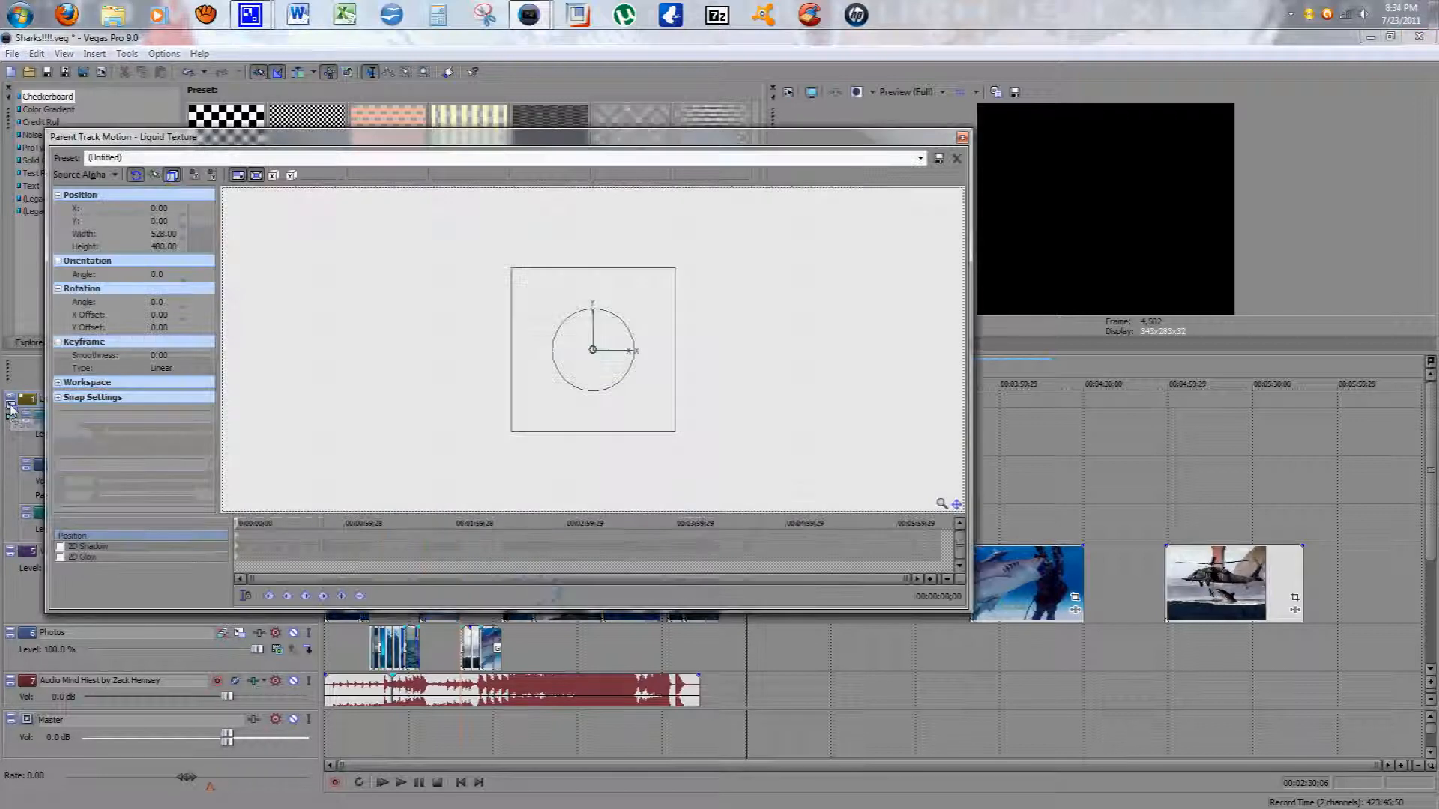
left_click(962, 138)
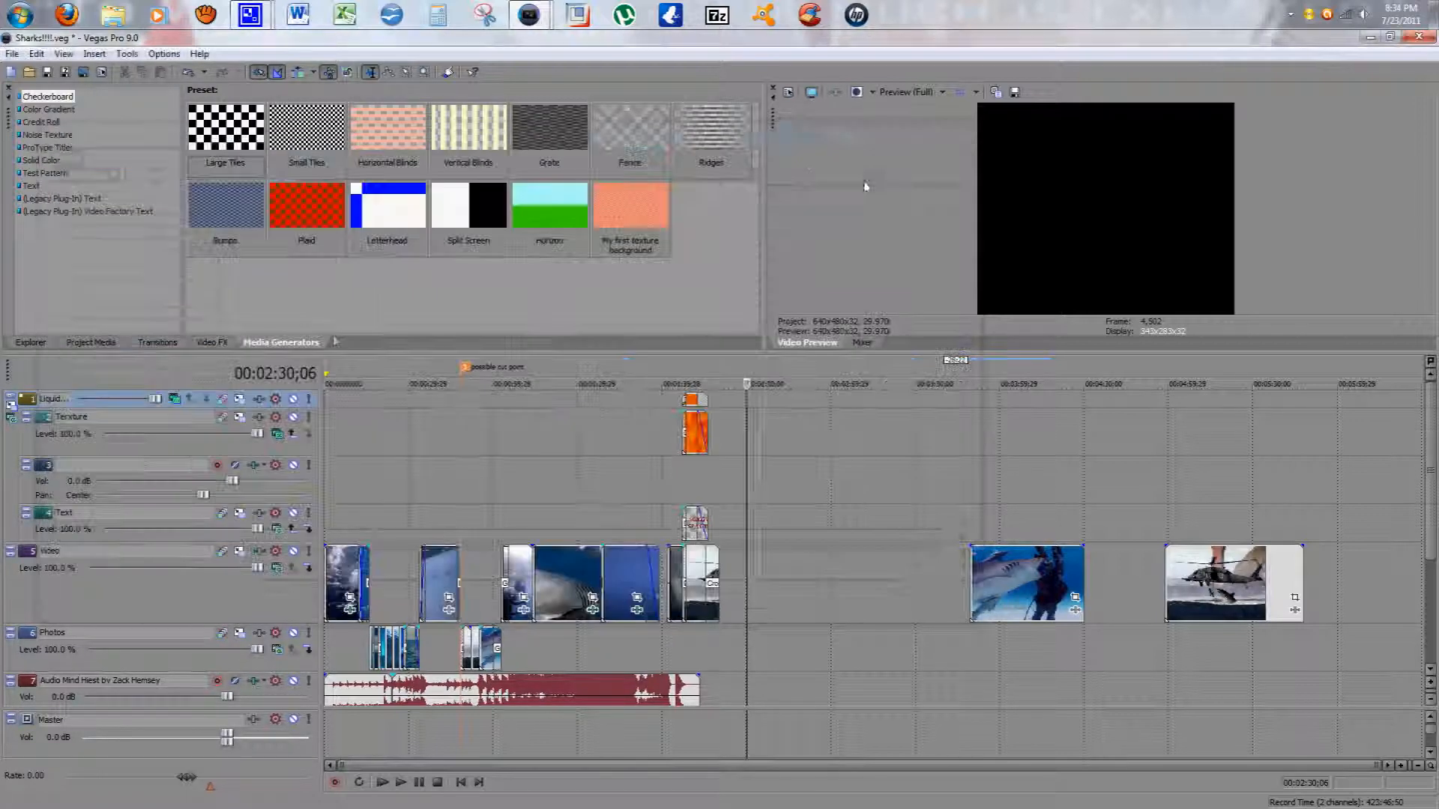
Step: Restore the Liquid Texture track's height, maximize it to fill the timeline, then restore it again
left_click(11, 400)
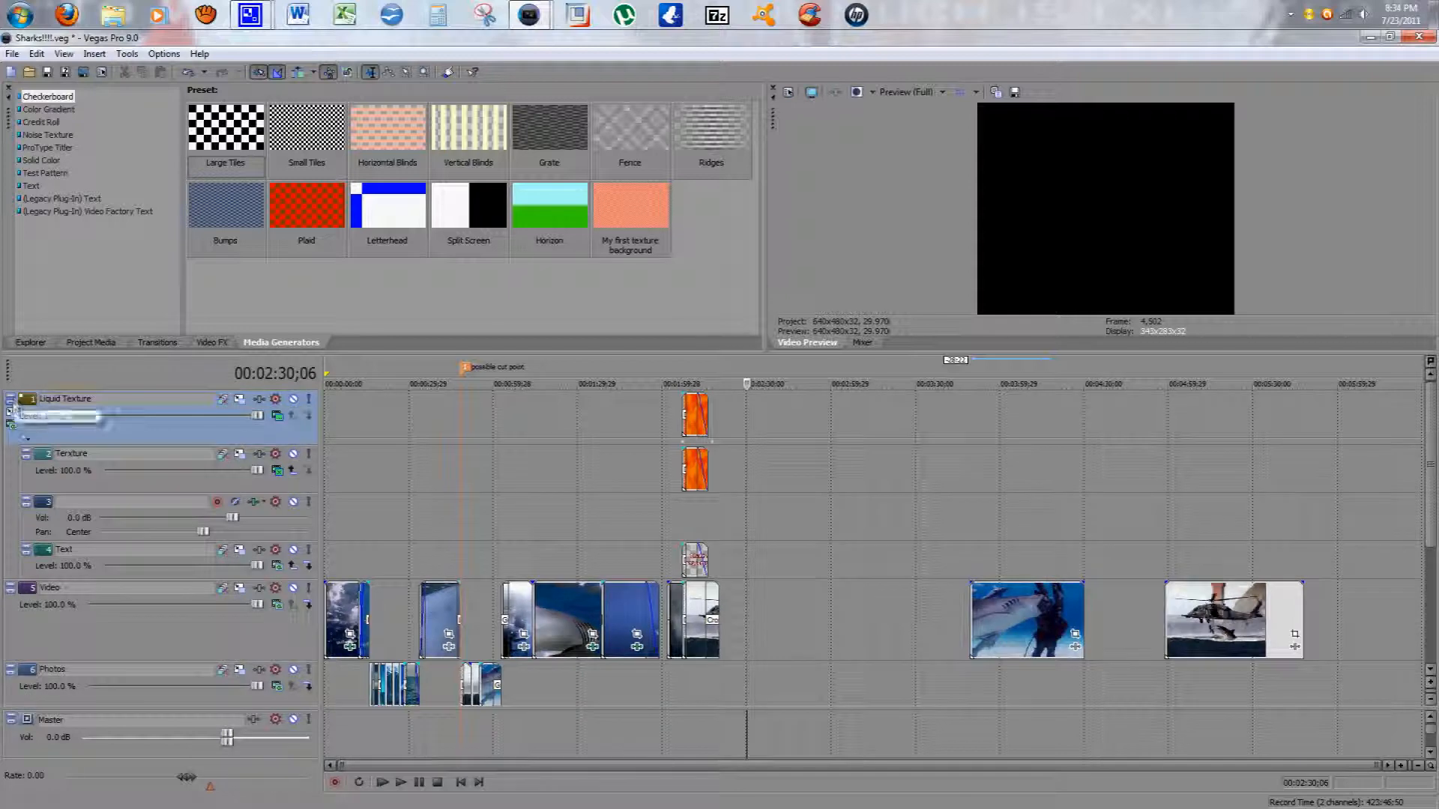
left_click(12, 403)
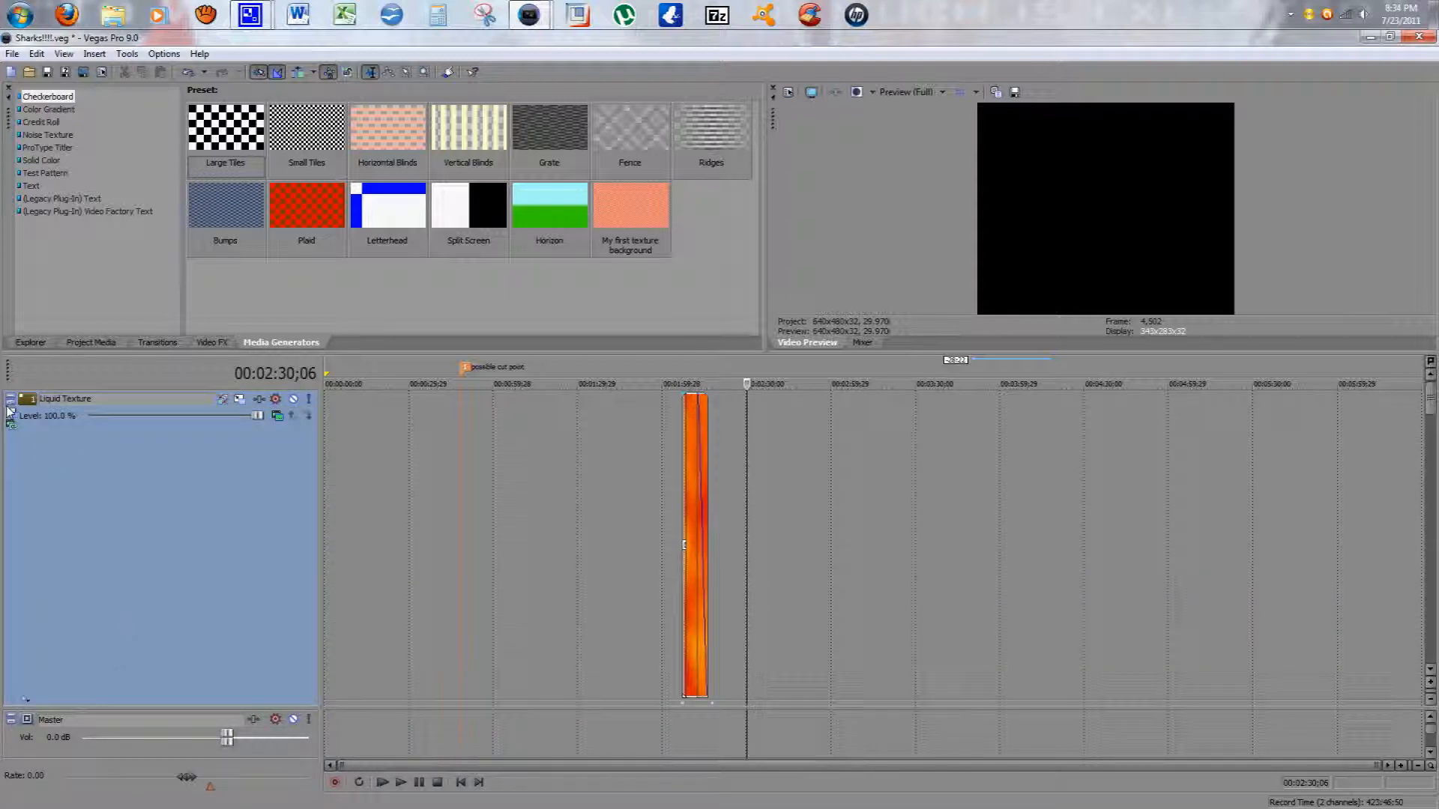
left_click(11, 398)
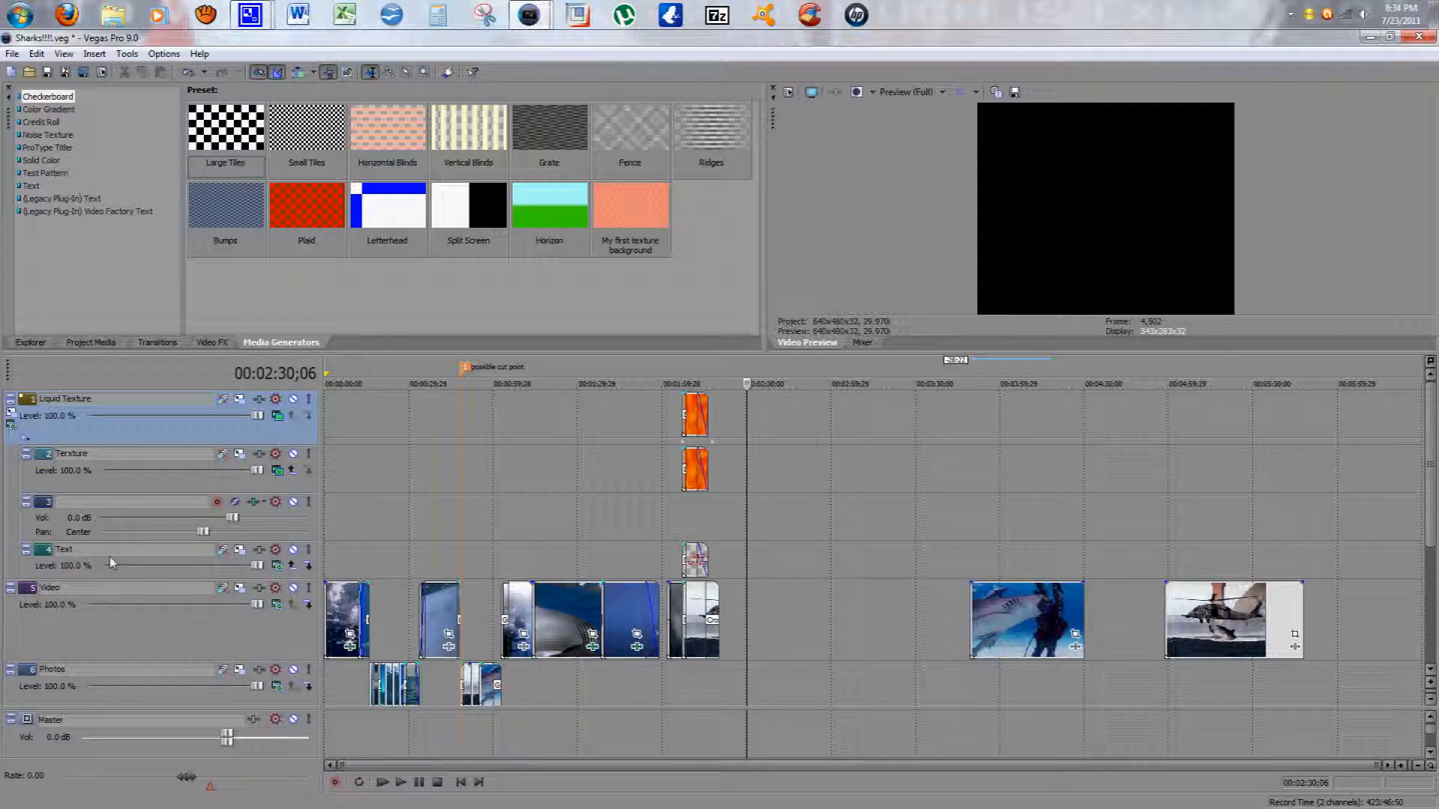
Step: Select the Text, Video, Photos and audio tracks in turn, scrolling down to reach the audio track
left_click(71, 561)
left_click(58, 635)
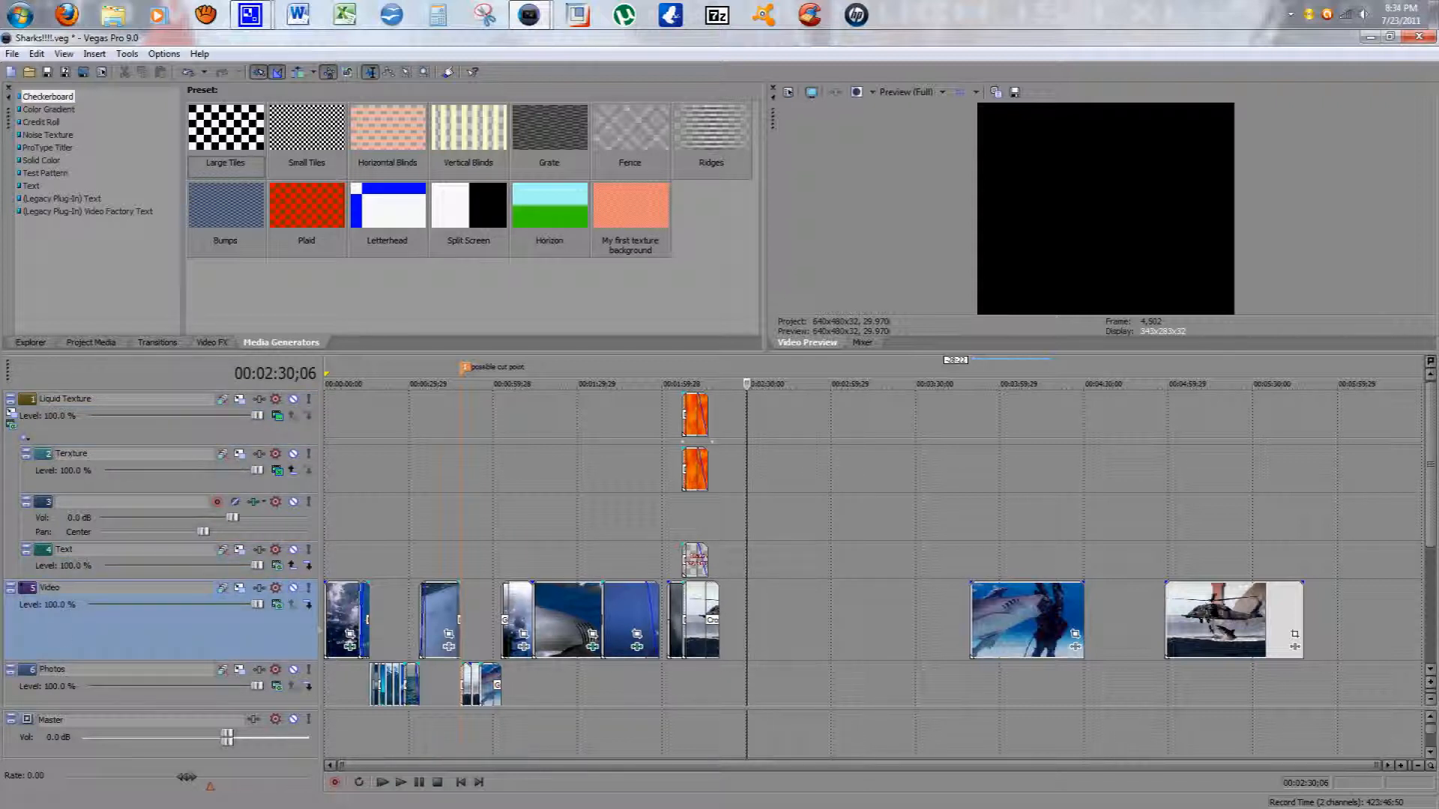
left_click(27, 693)
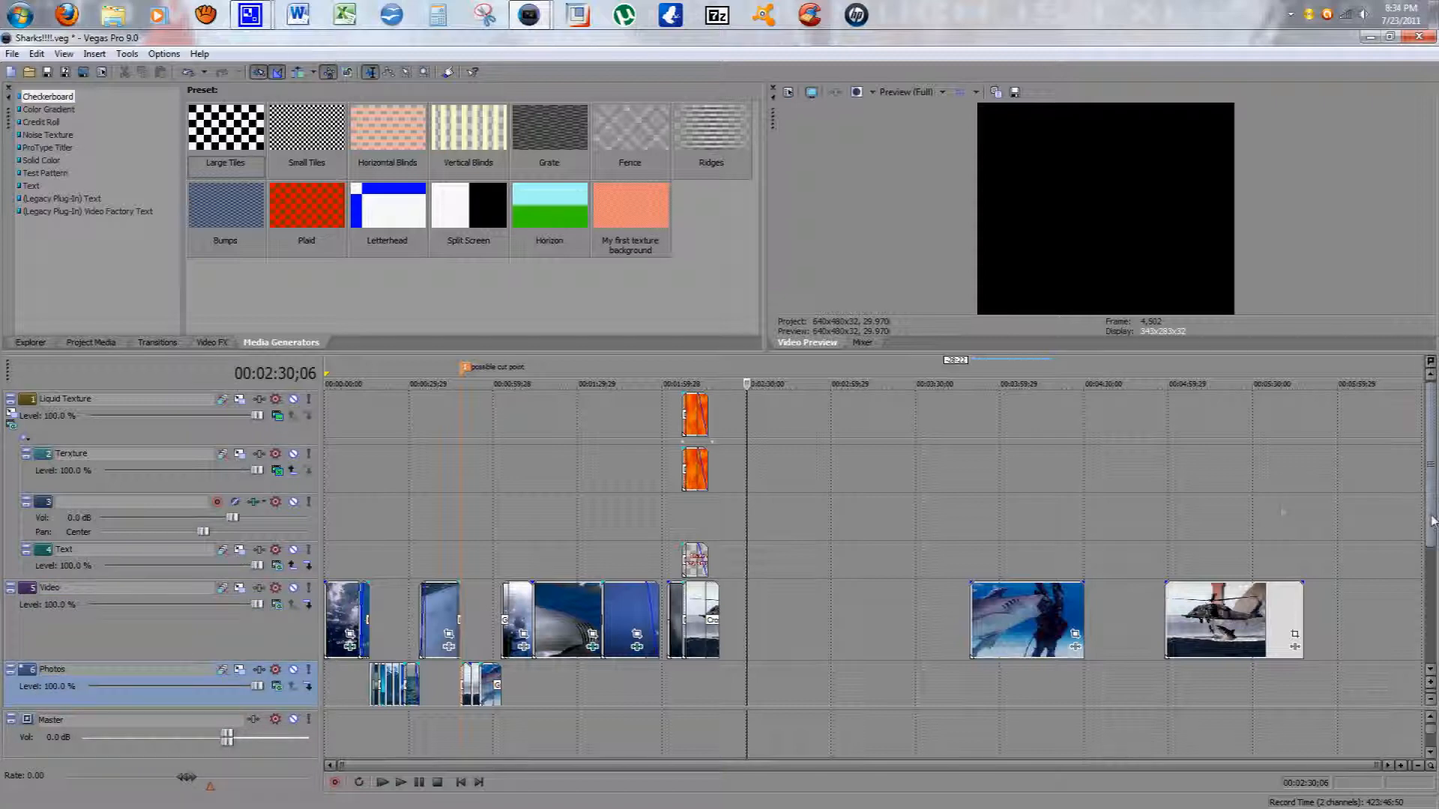
scroll(1433, 521, "down", 4)
left_click(13, 560)
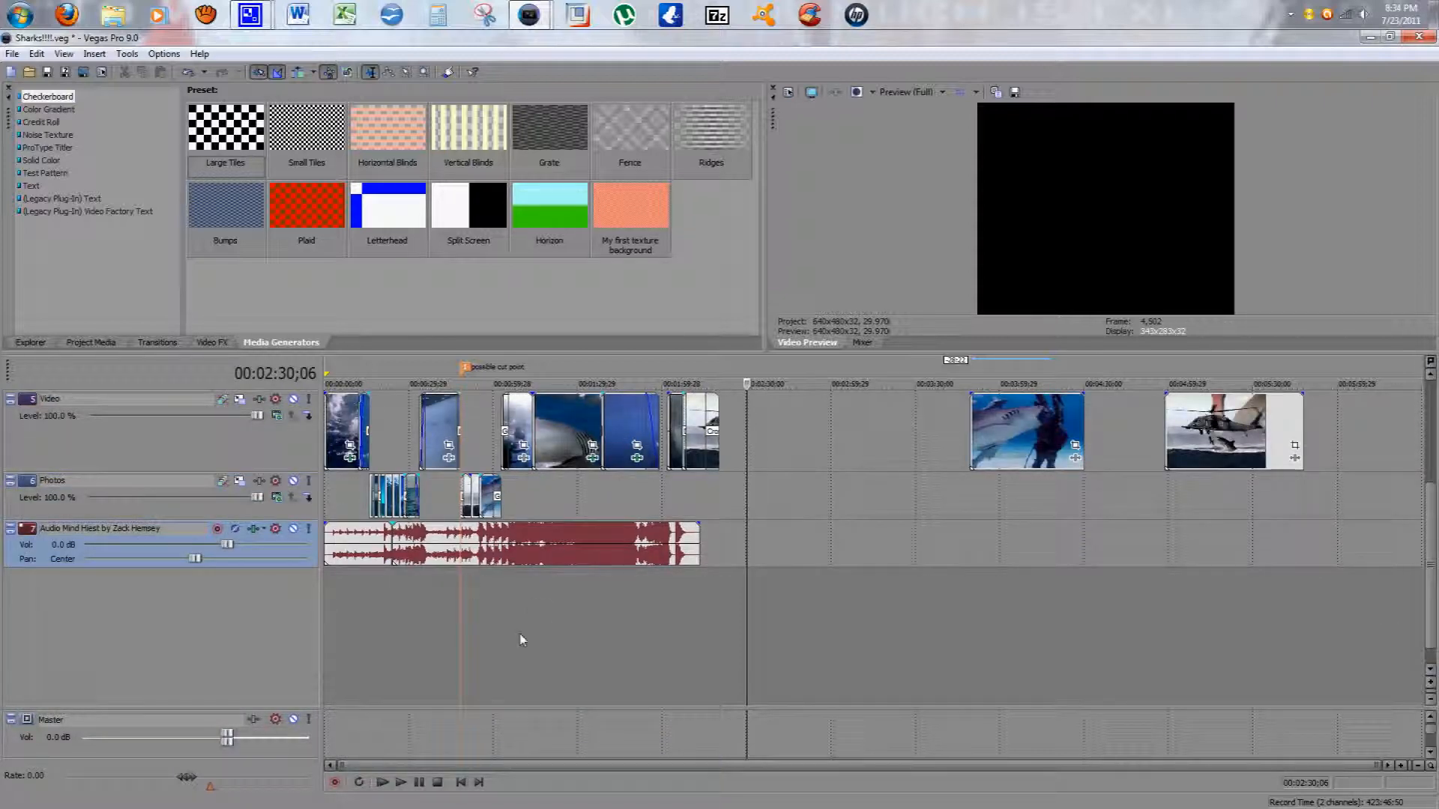
Step: Zoom out the timeline, place the playhead at about 00:00:39 on the Video track and scroll back to the top tracks
scroll(522, 640, "up", 5)
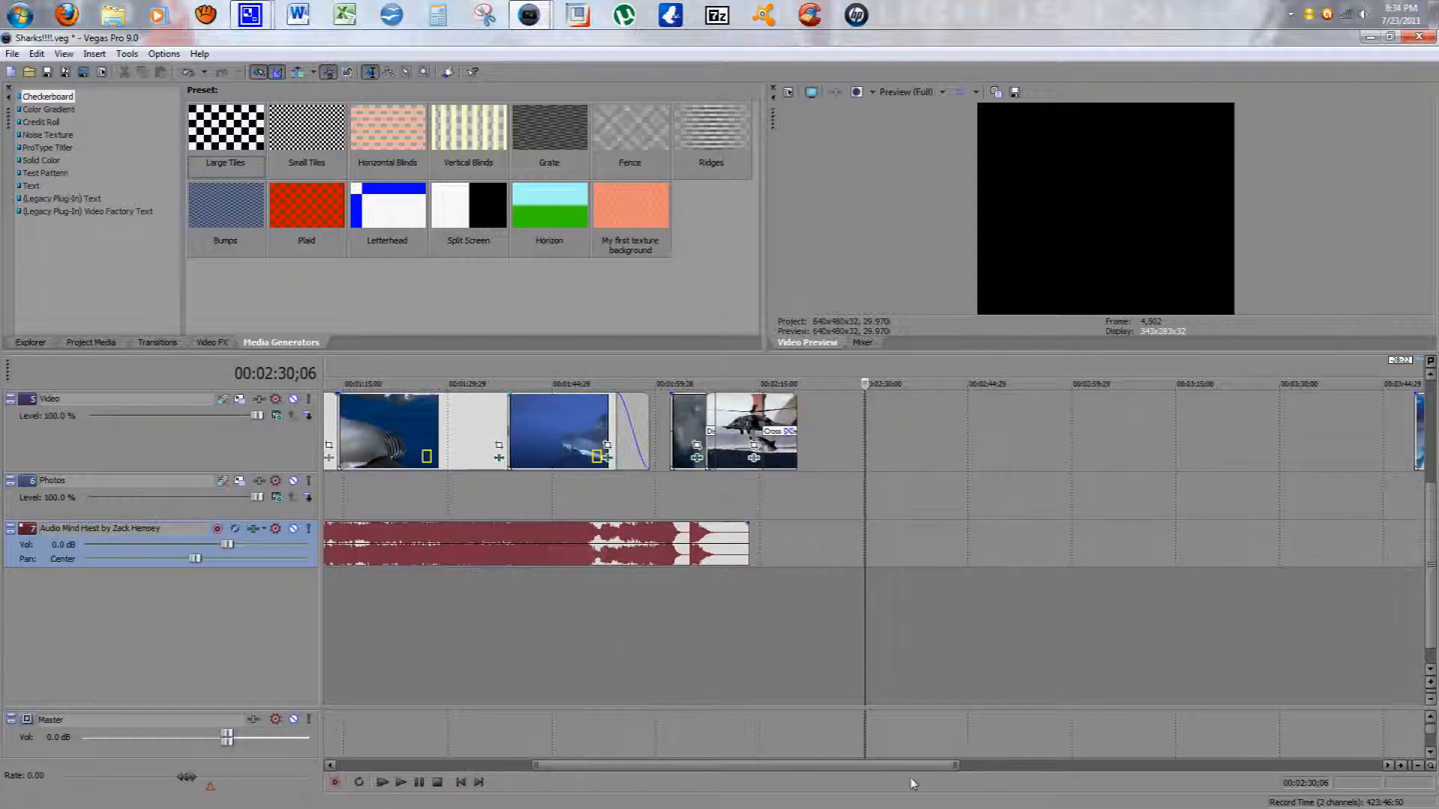
left_click_drag(776, 772, 580, 772)
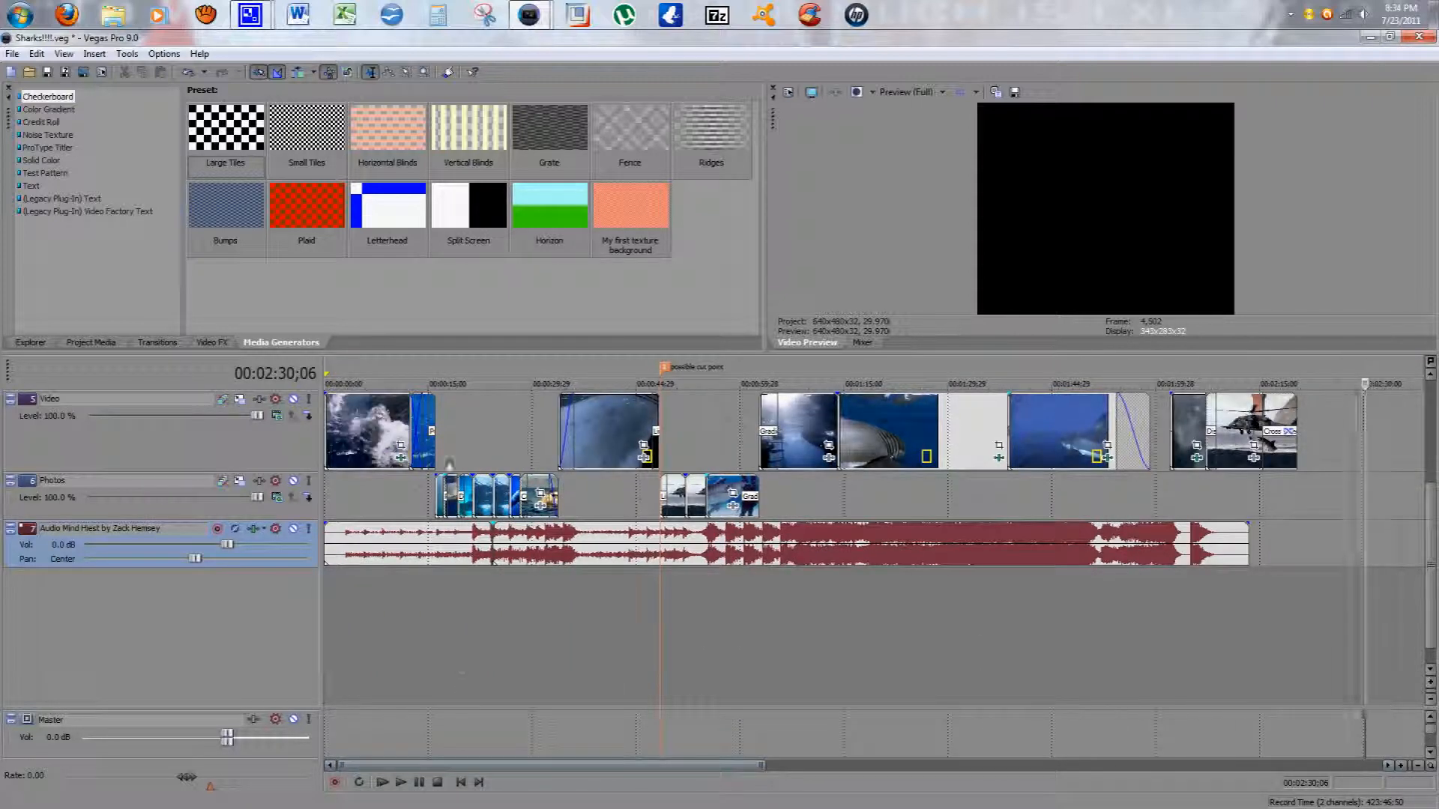
left_click(596, 459)
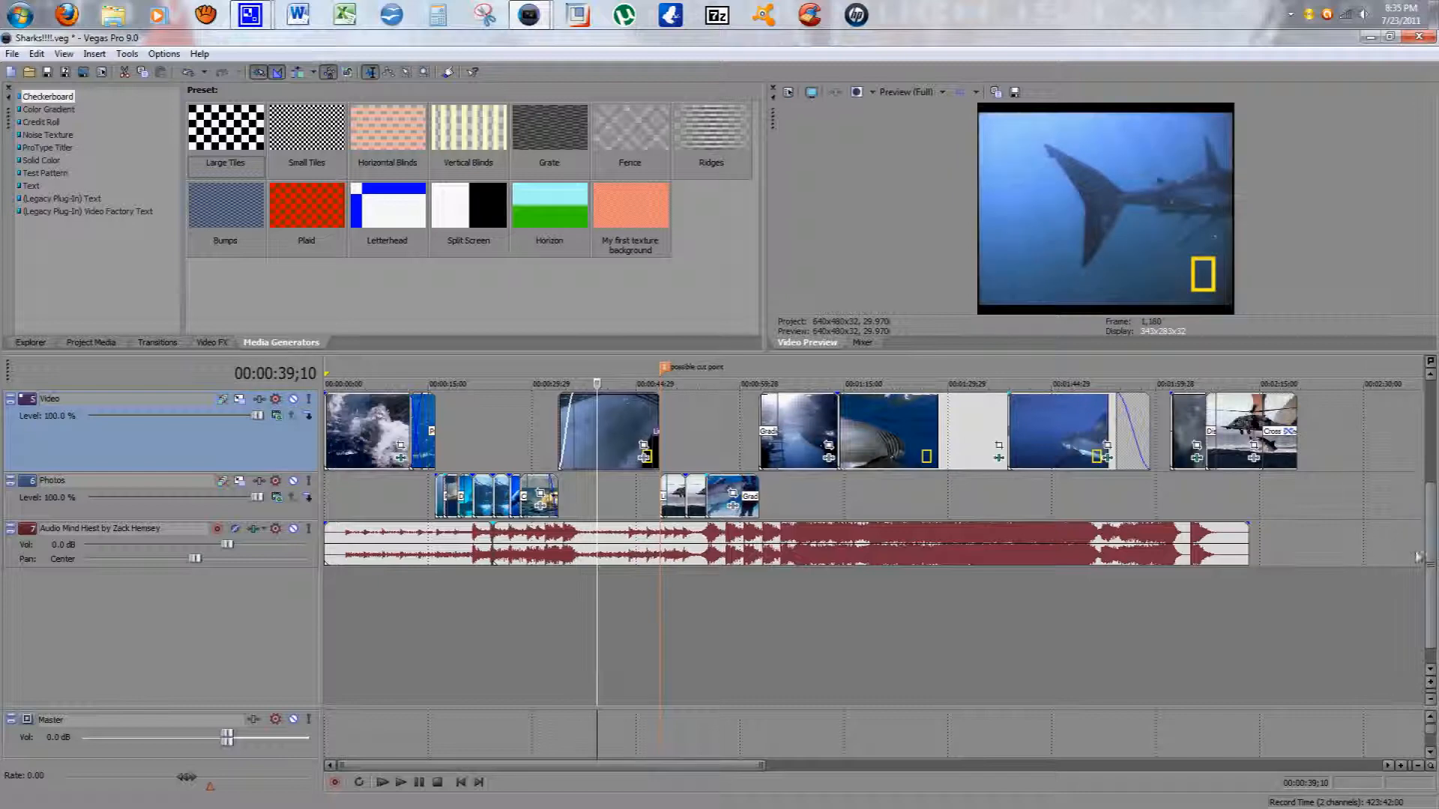
left_click_drag(1432, 568, 1434, 475)
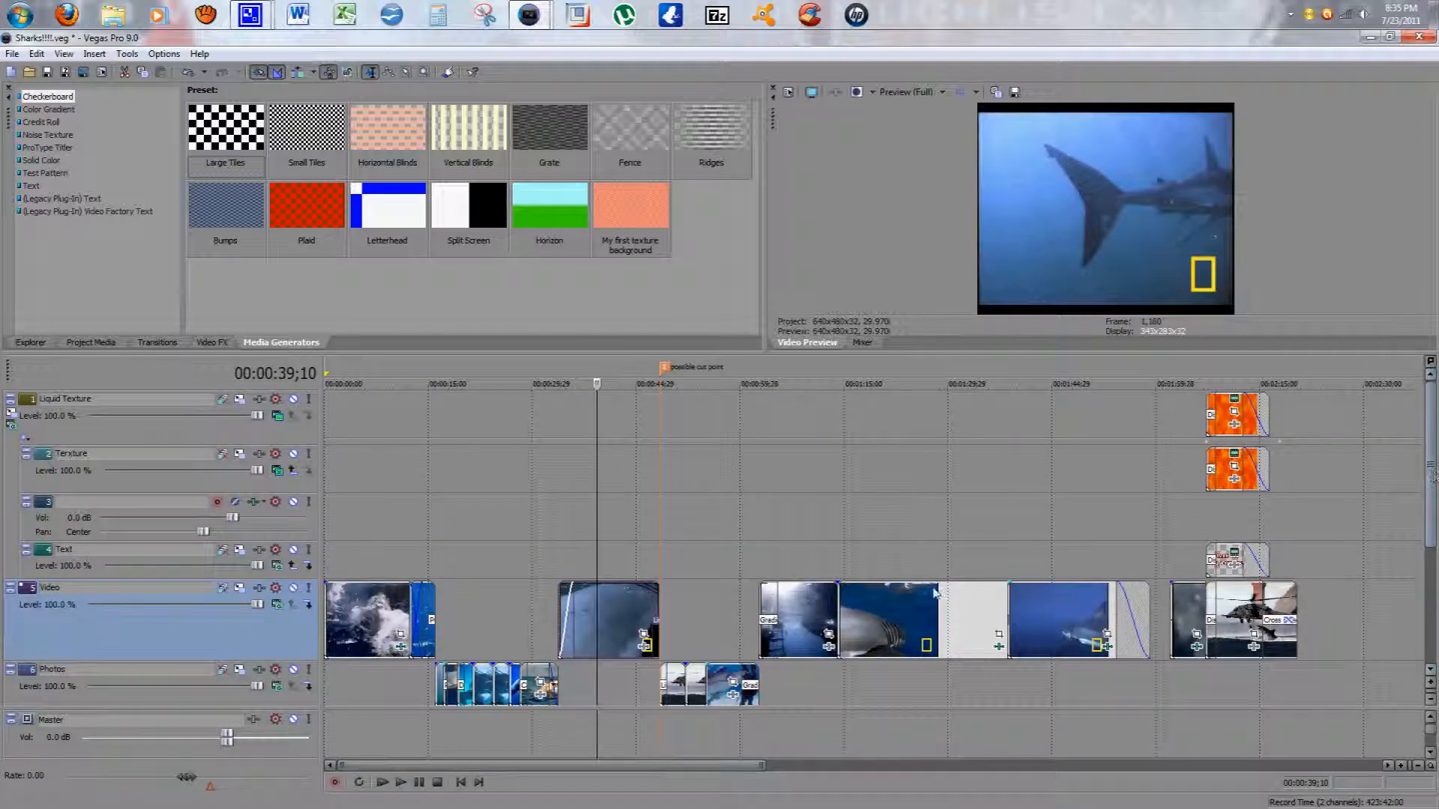
Step: Split the Video track event at about 00:01:32 and undo the split
left_click(966, 605)
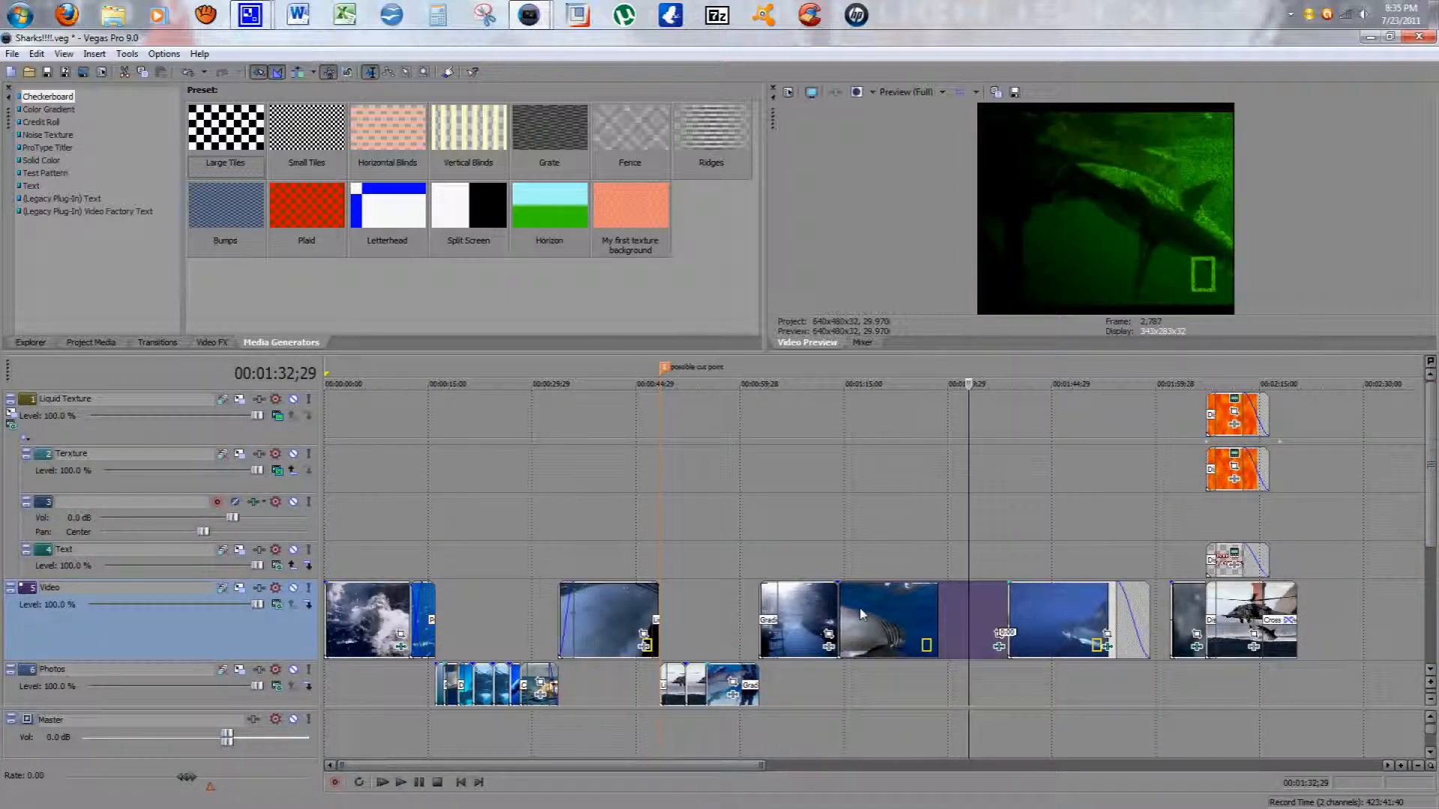
key("s")
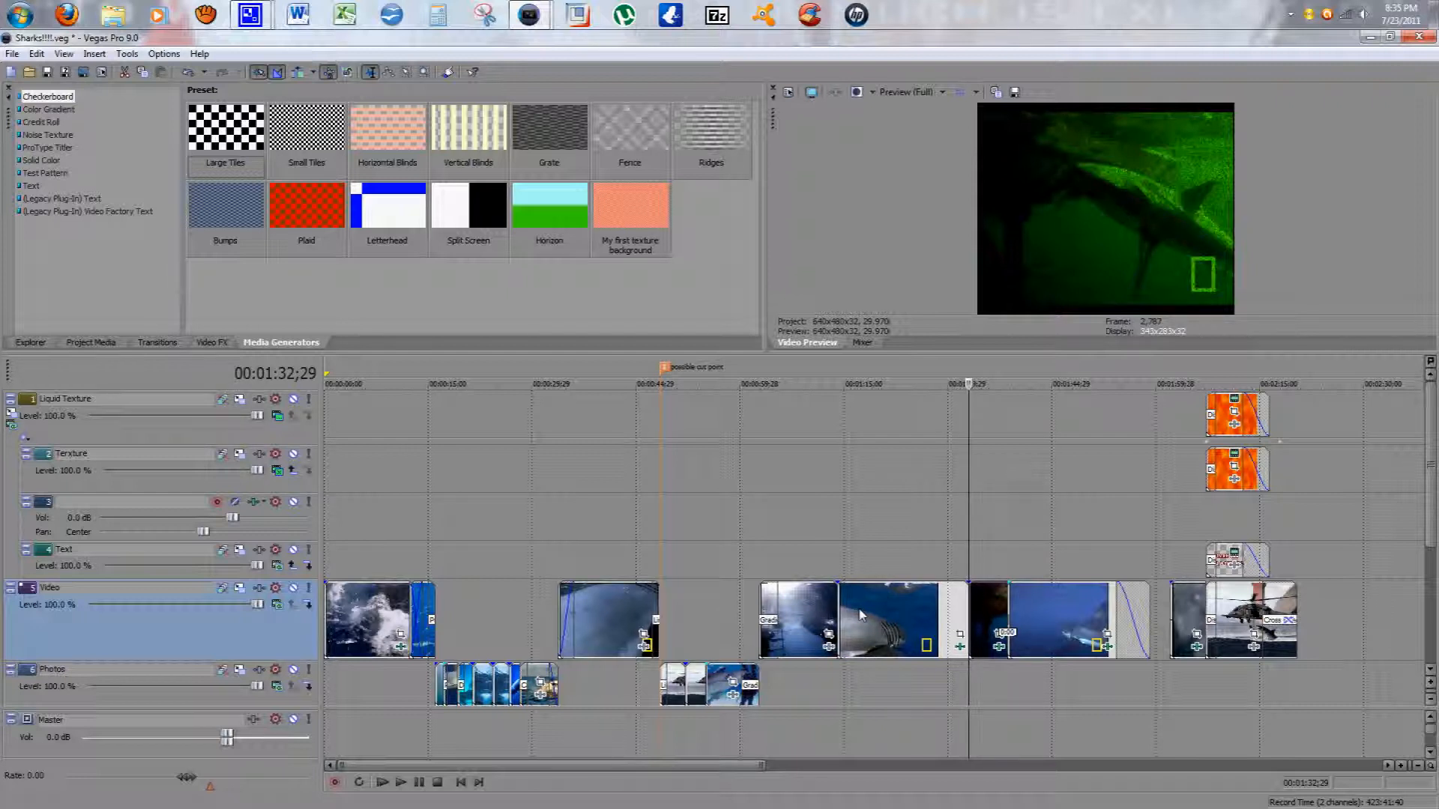
key("ctrl+z")
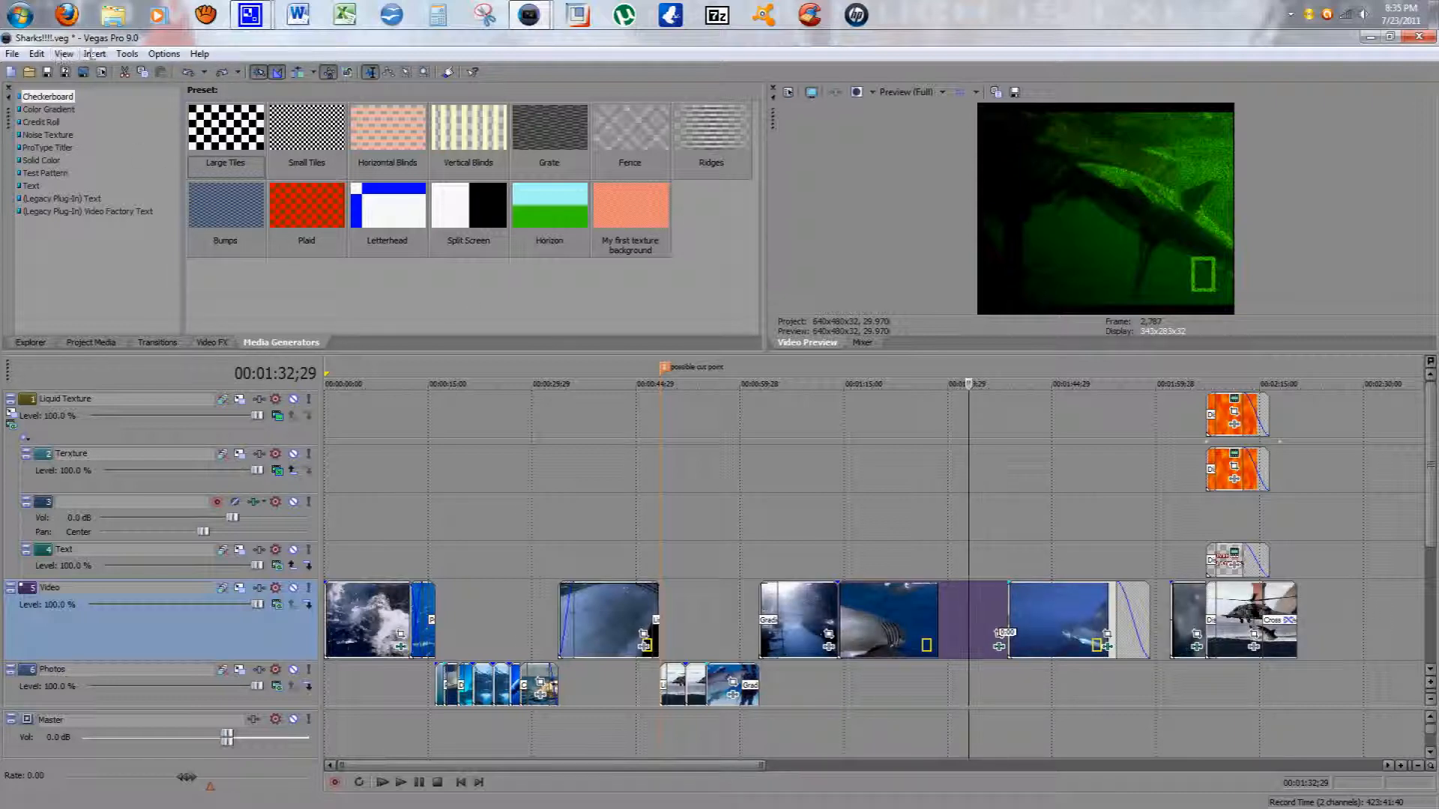
Step: Open the Edit menu to show the Split command, then close it and place the playhead at about 00:01:25
left_click(101, 56)
mouse_move(37, 54)
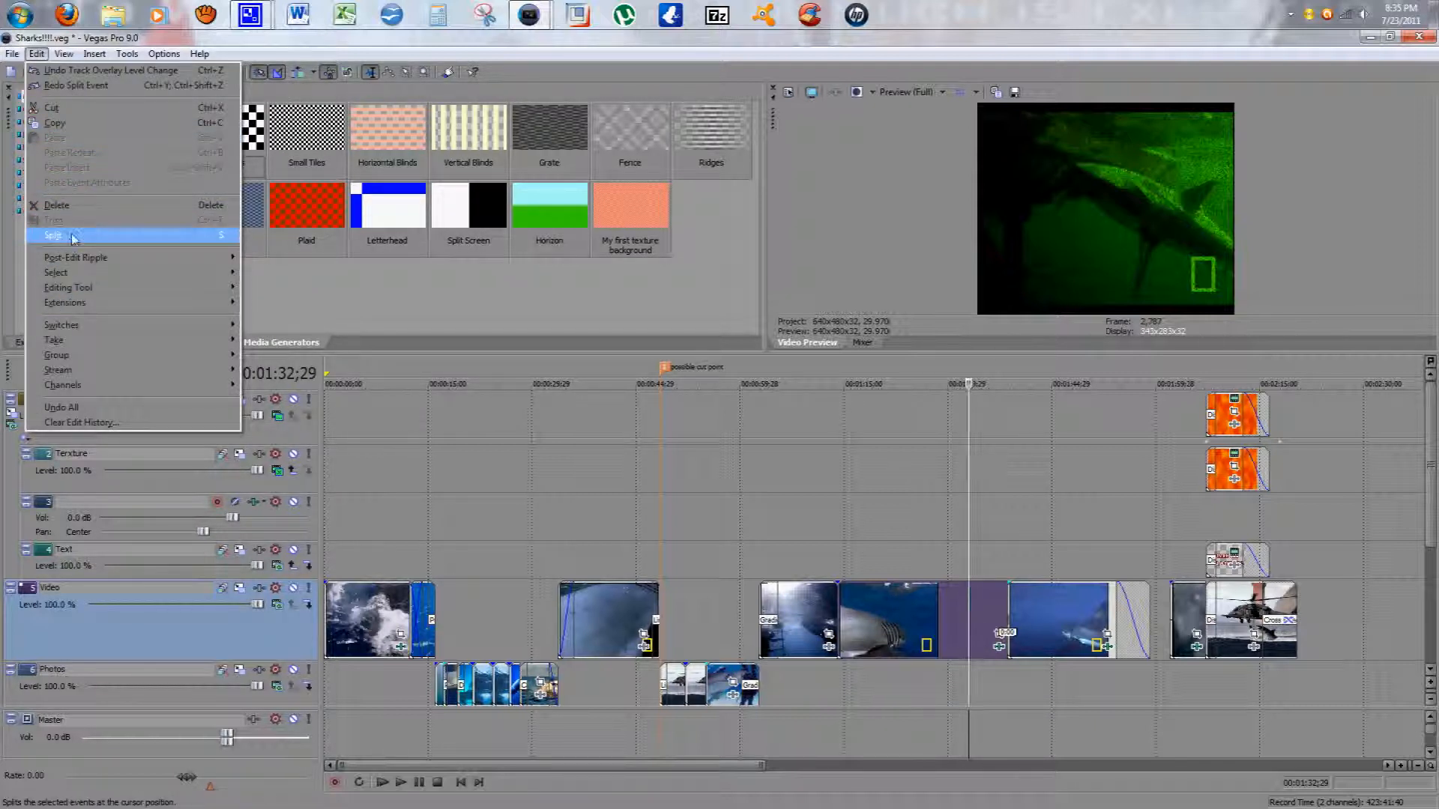
left_click(917, 541)
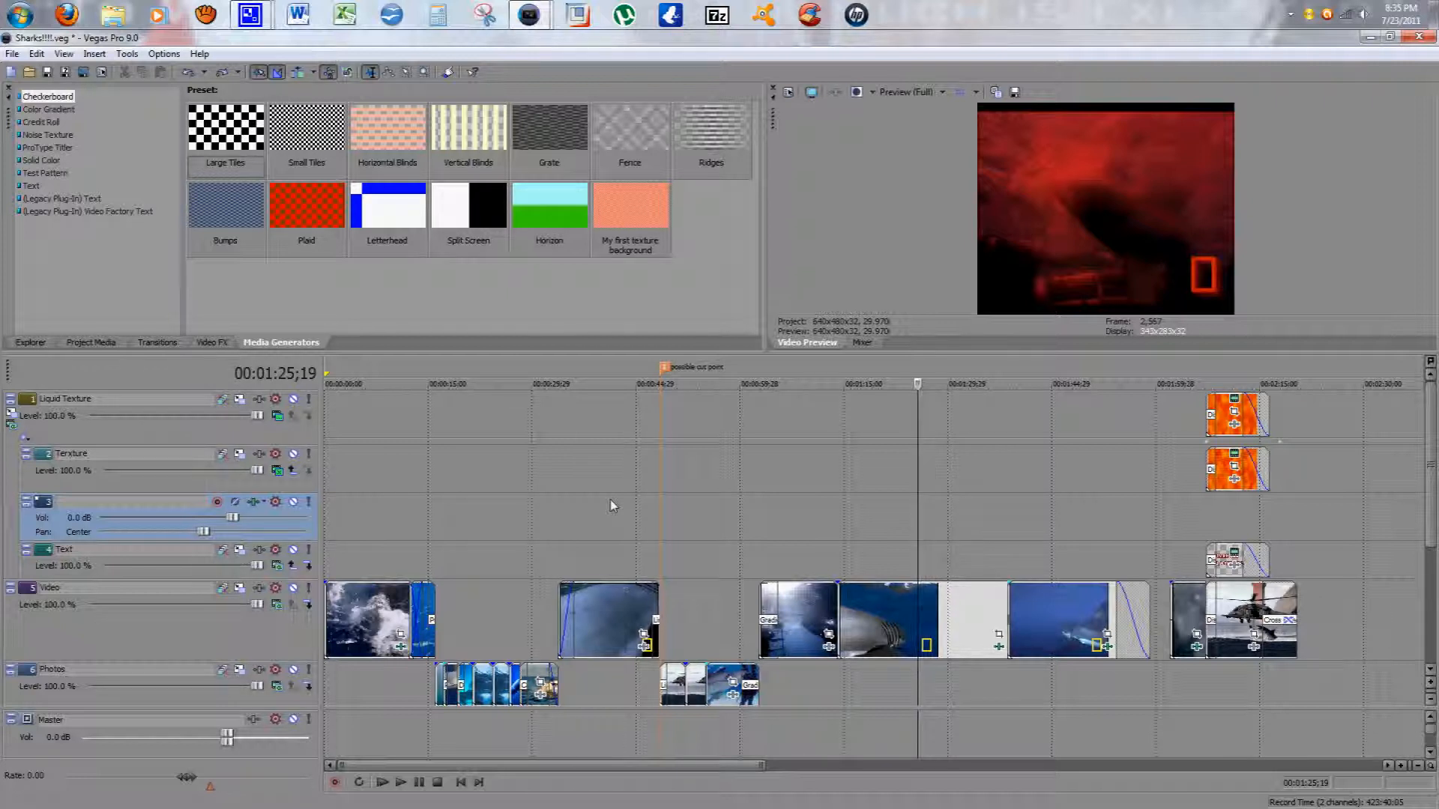
Step: Select several events on the Video track in turn
left_click(589, 609)
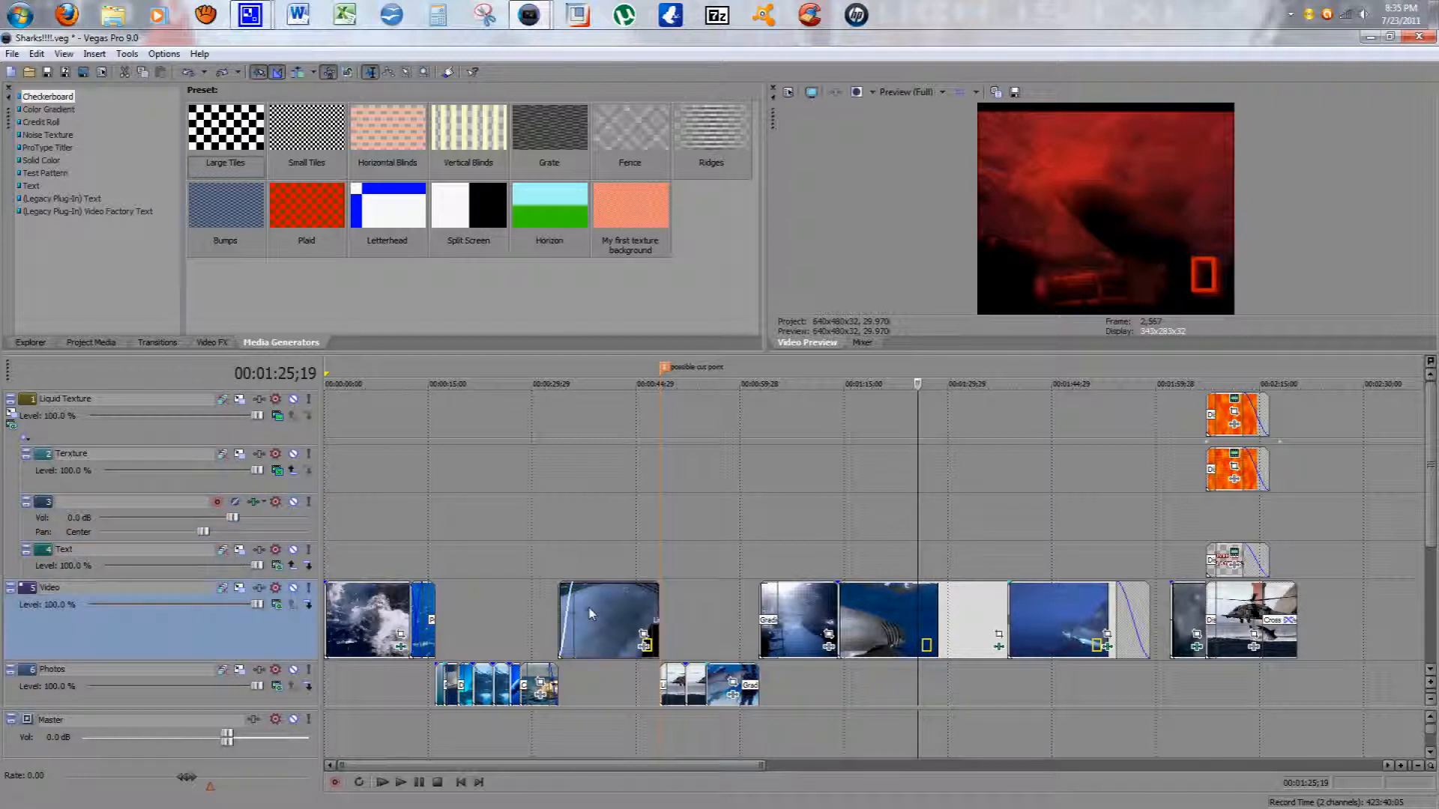
left_click(861, 611)
left_click(825, 613, "ctrl")
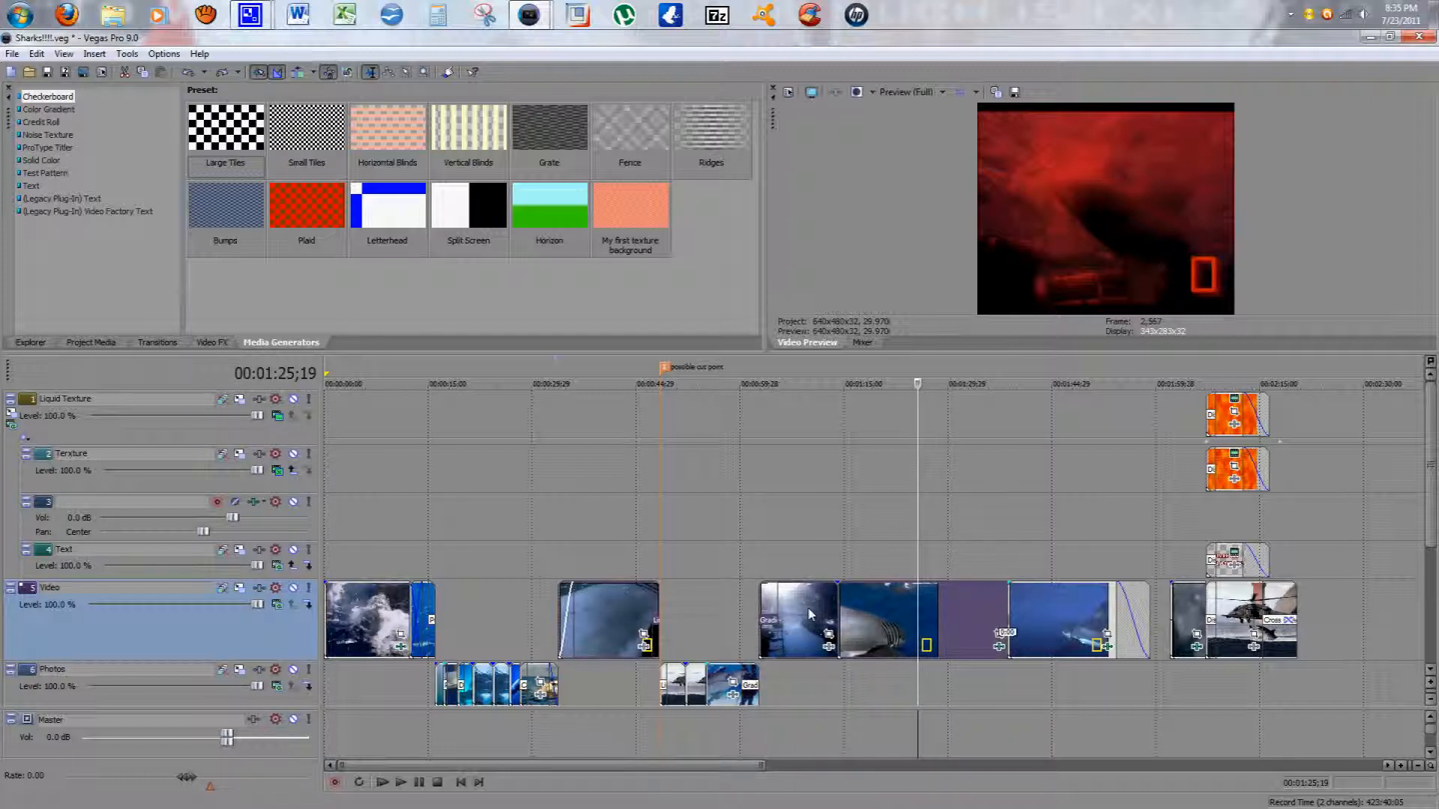
Step: Add the Top 10 Creative Hockey Goals clip from the Explorer onto the Texture track at about 00:03:00
key("g")
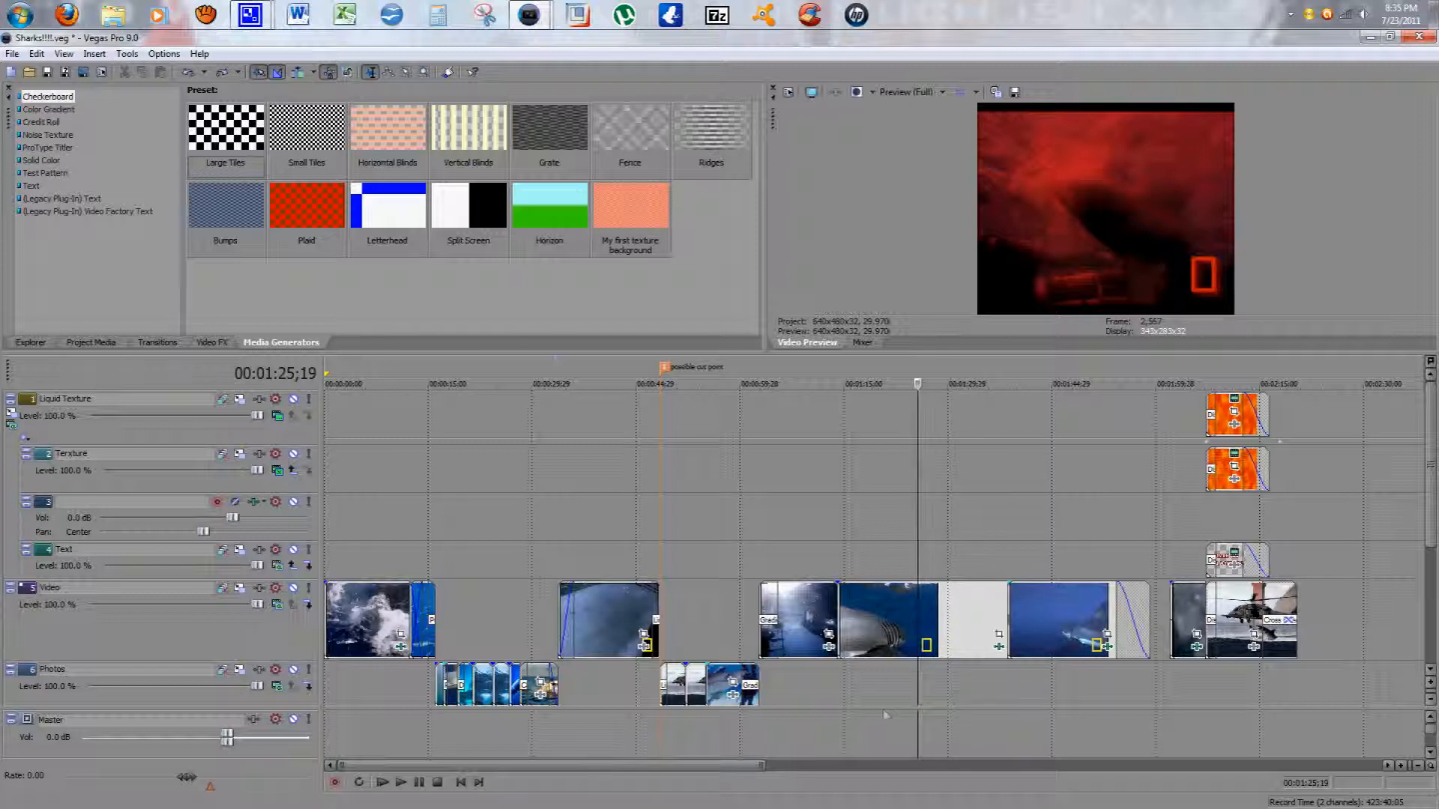
left_click_drag(632, 766, 990, 764)
left_click_drag(809, 767, 778, 765)
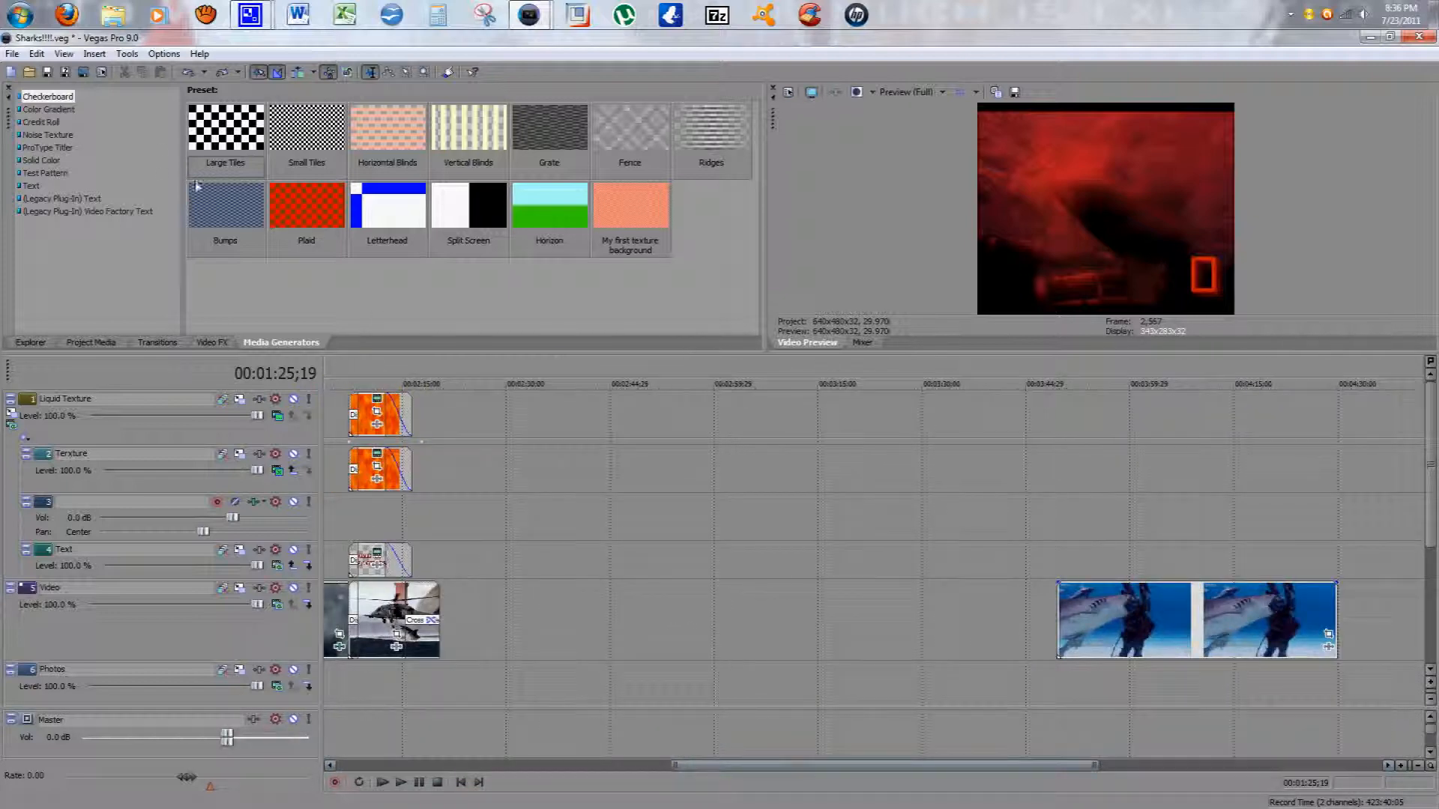
left_click(33, 343)
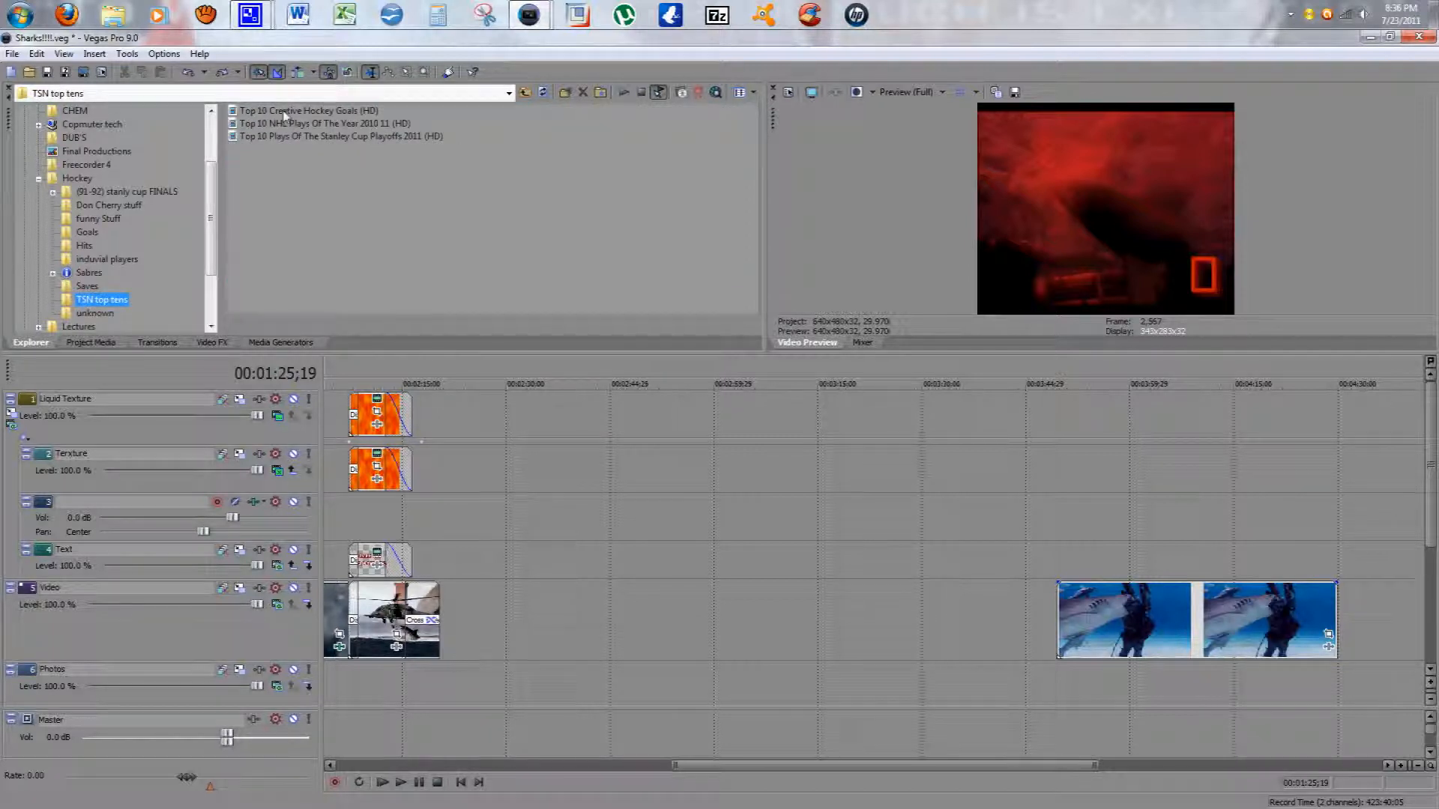
left_click_drag(285, 112, 768, 498)
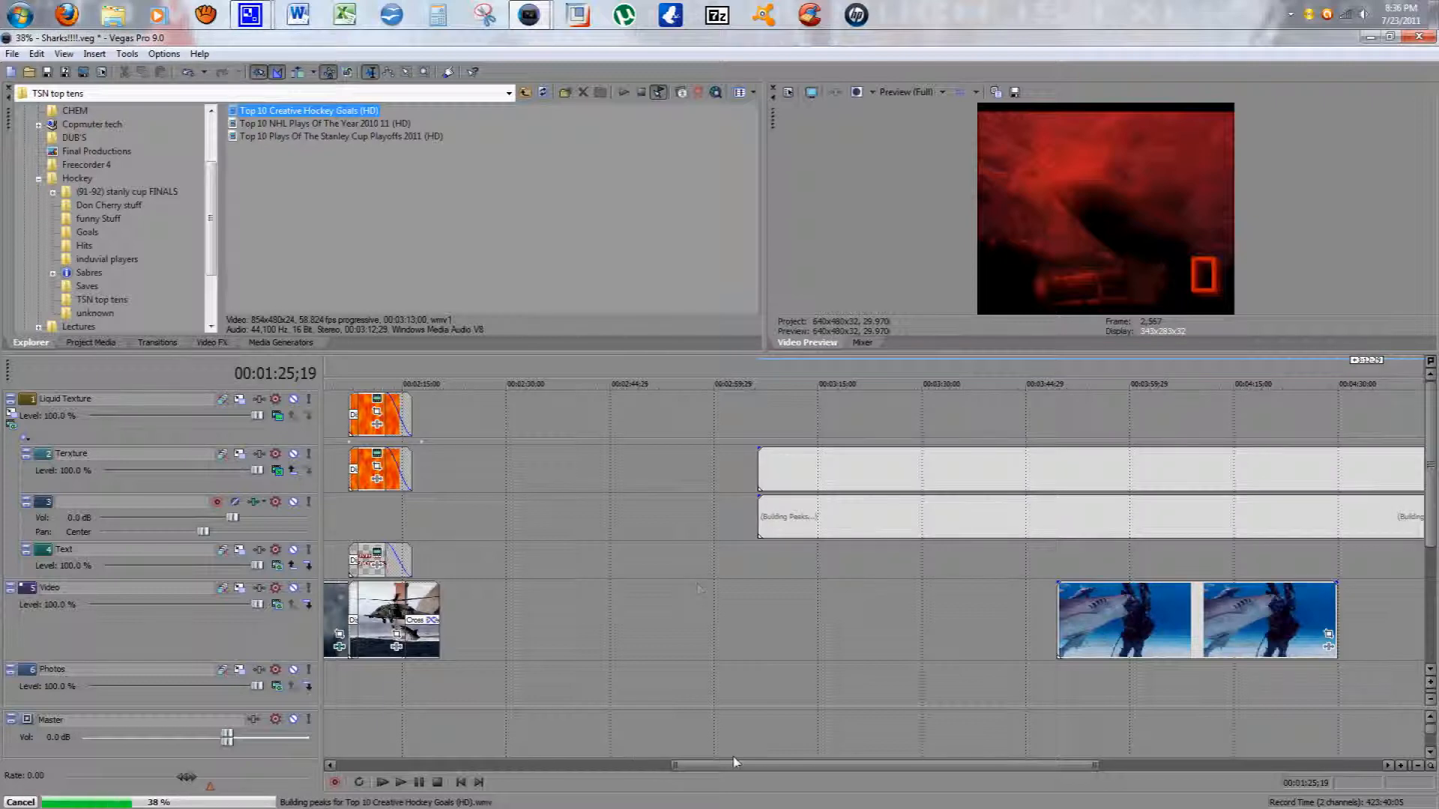
Step: Select the hockey clip's audio event and turn on Ignore Event Grouping
left_click_drag(735, 762, 879, 763)
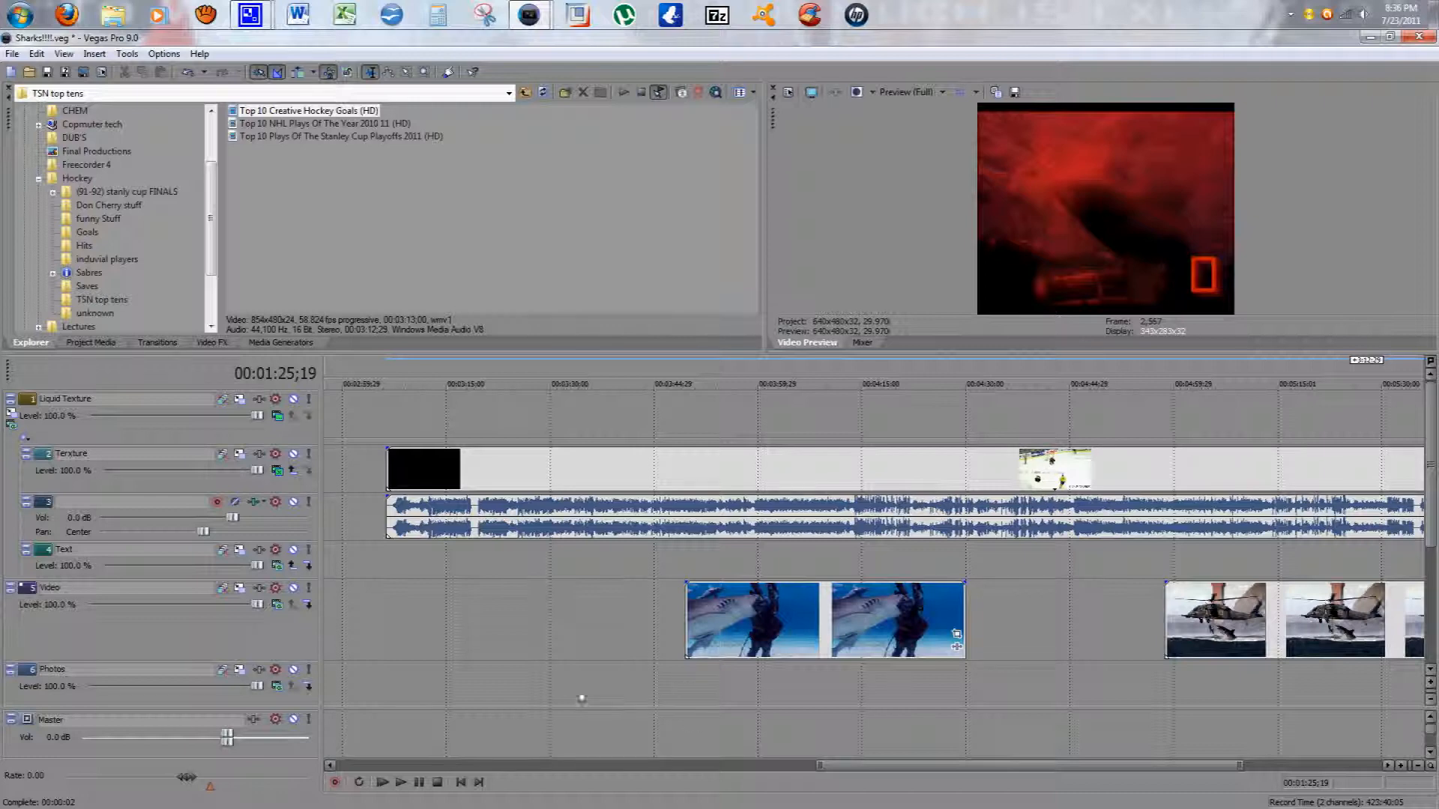
left_click(472, 528)
left_click_drag(472, 529, 452, 550)
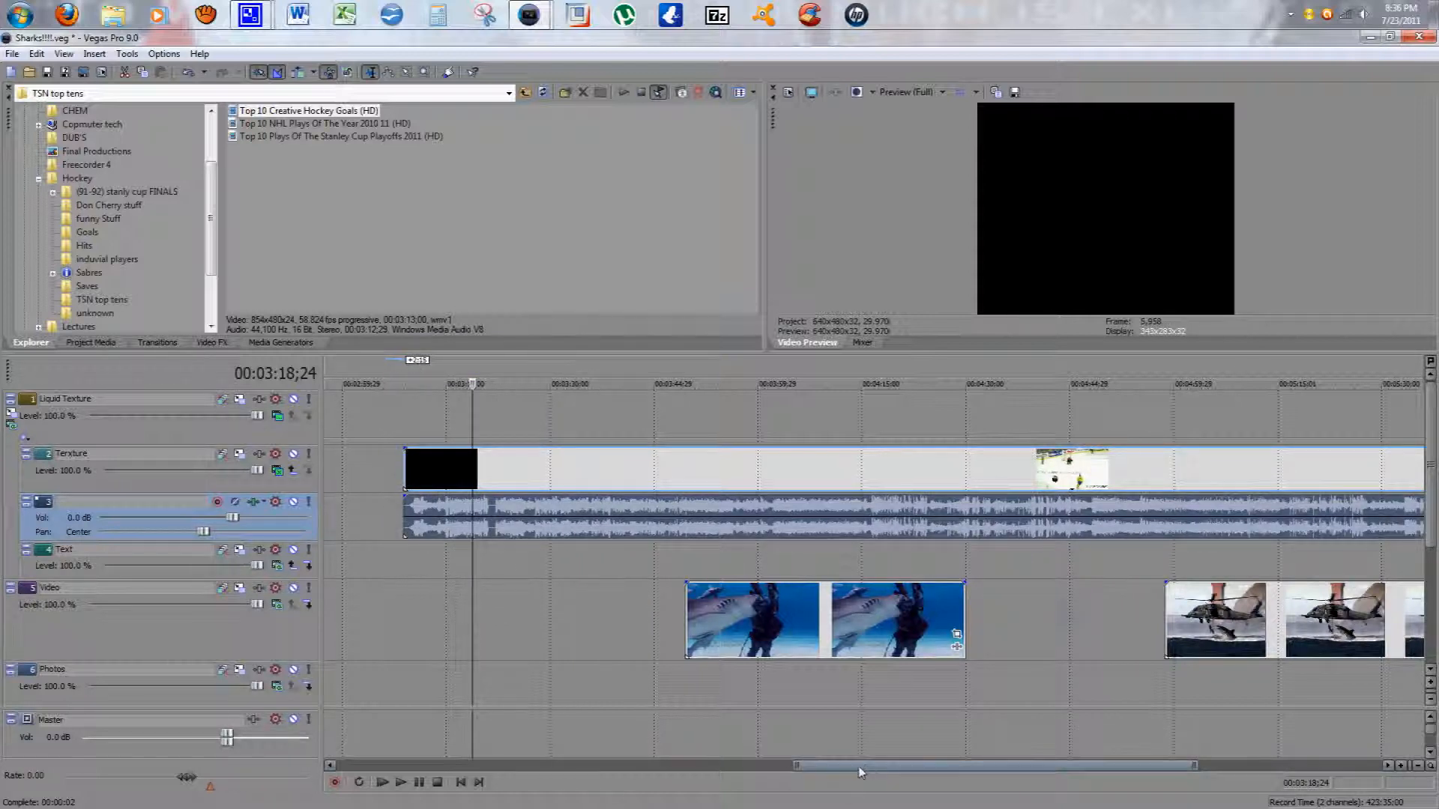
left_click_drag(859, 766, 837, 766)
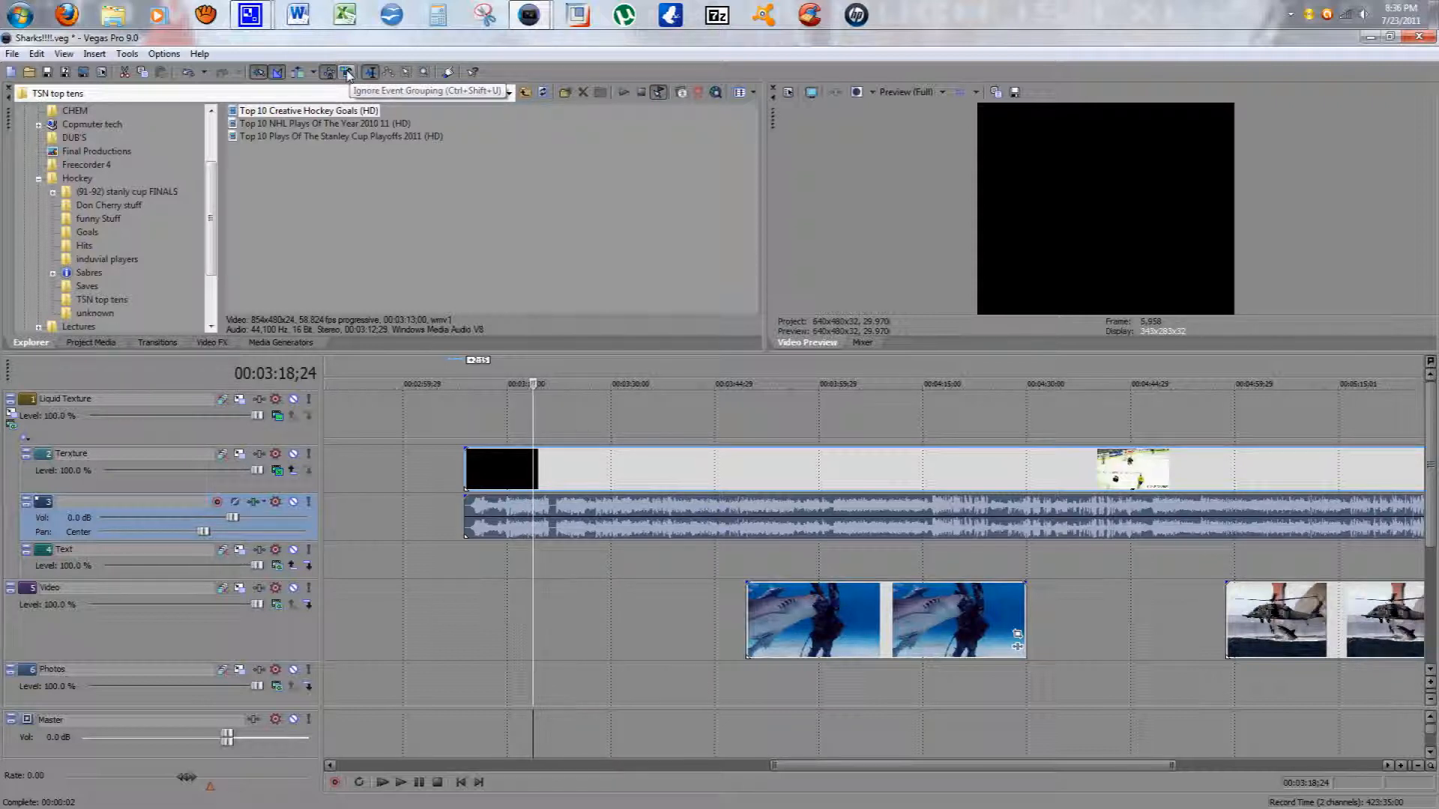
left_click(347, 73)
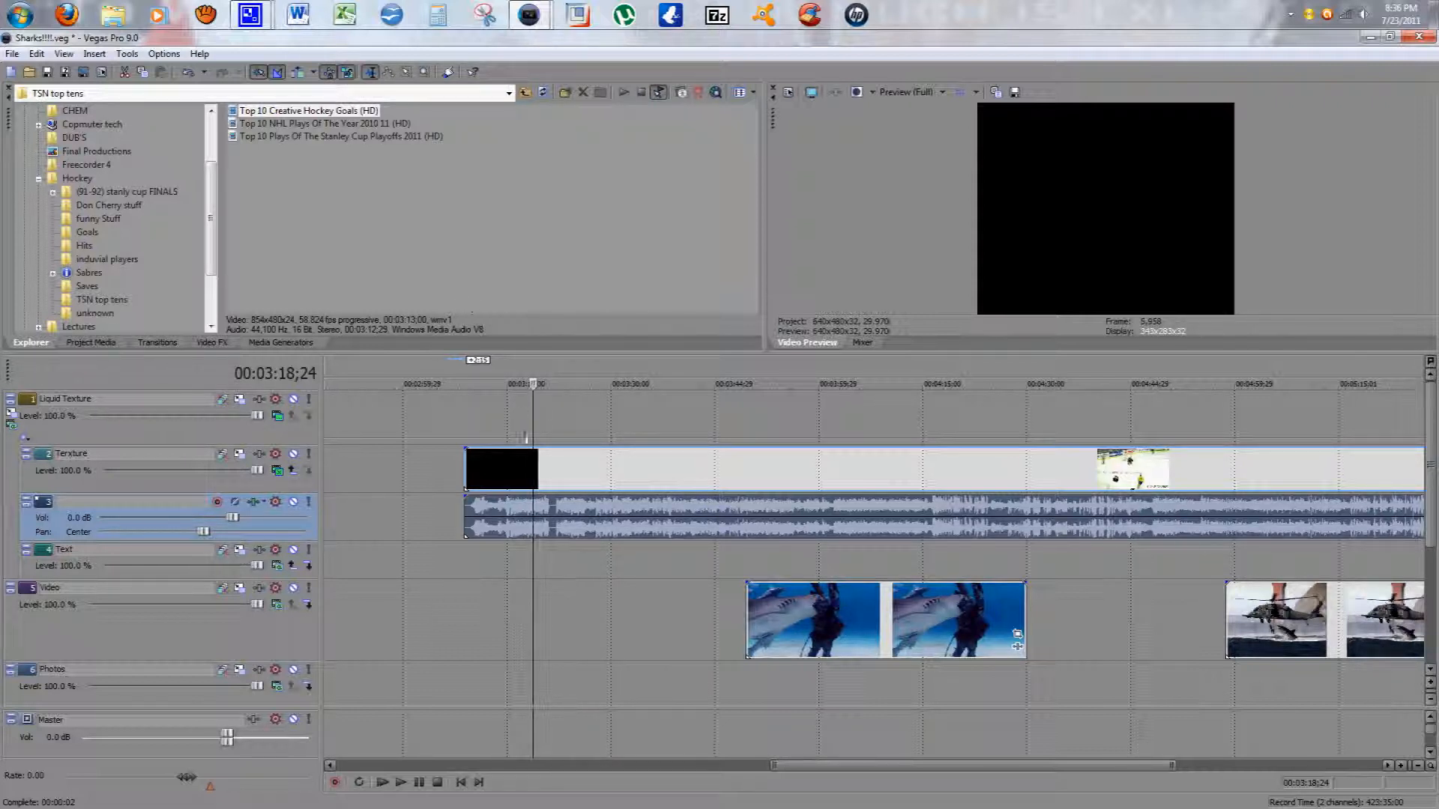
Step: Move the hockey clip's video and audio events separately, then undo both moves
left_click_drag(502, 464, 415, 466)
left_click_drag(535, 528, 424, 475)
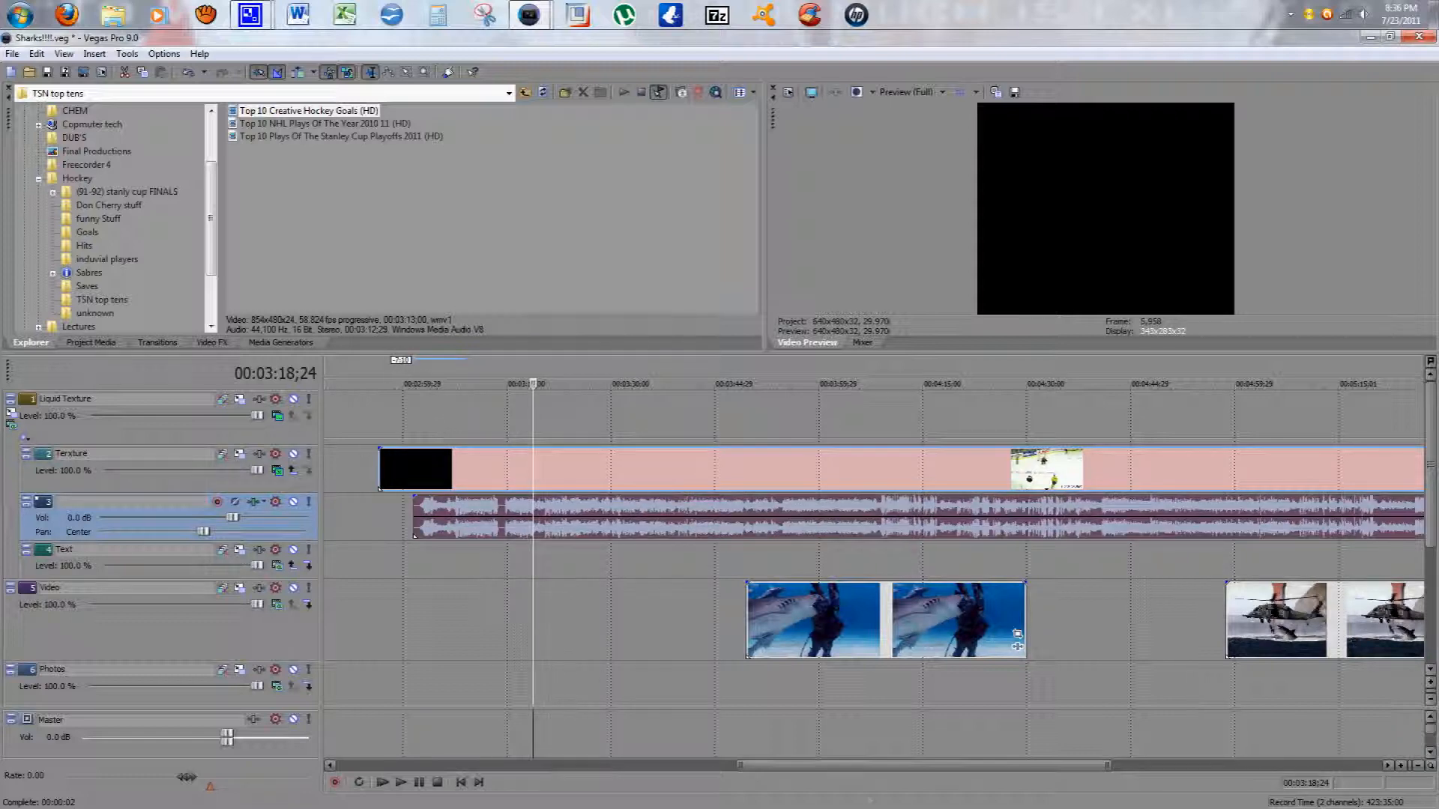
left_click_drag(877, 768, 788, 767)
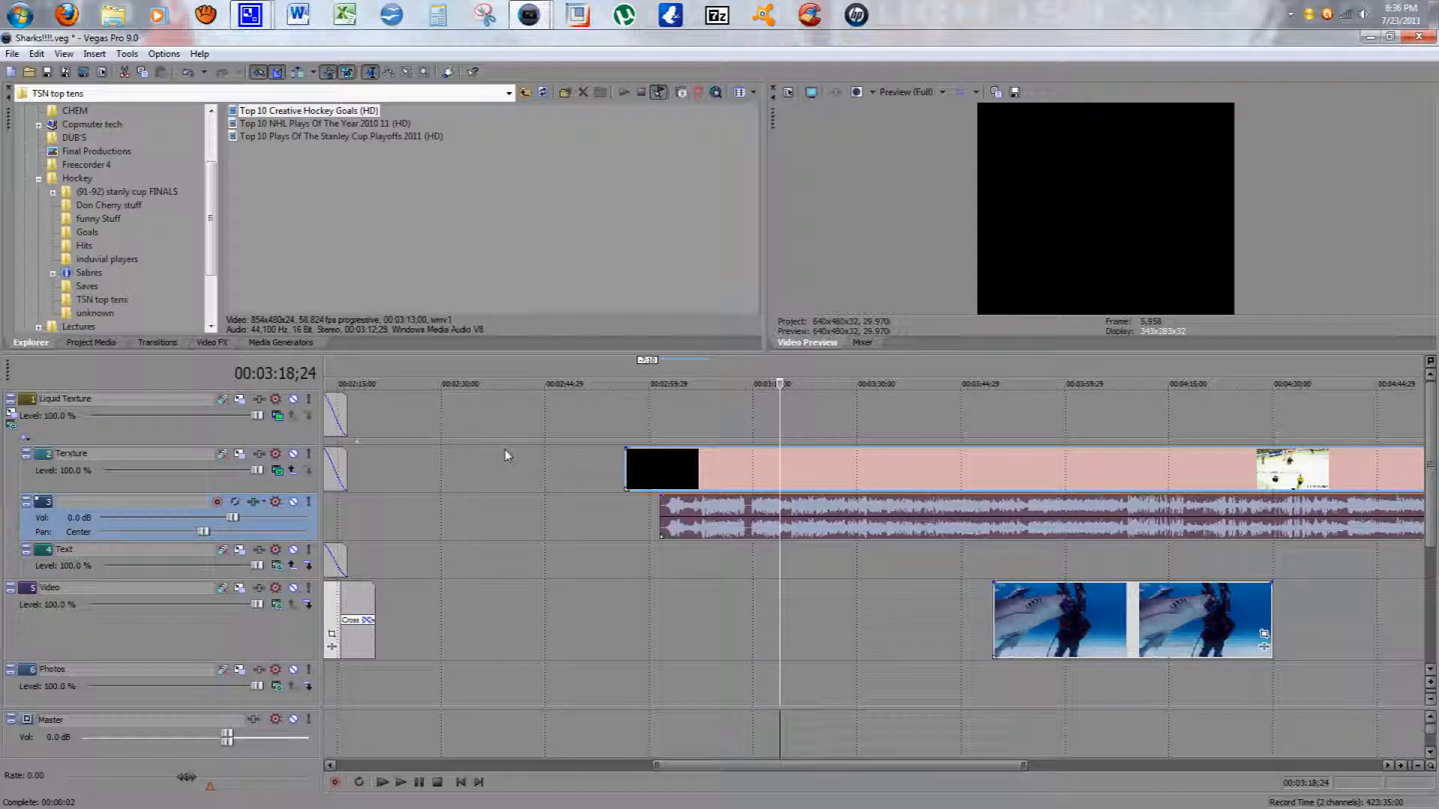
key("ctrl+z")
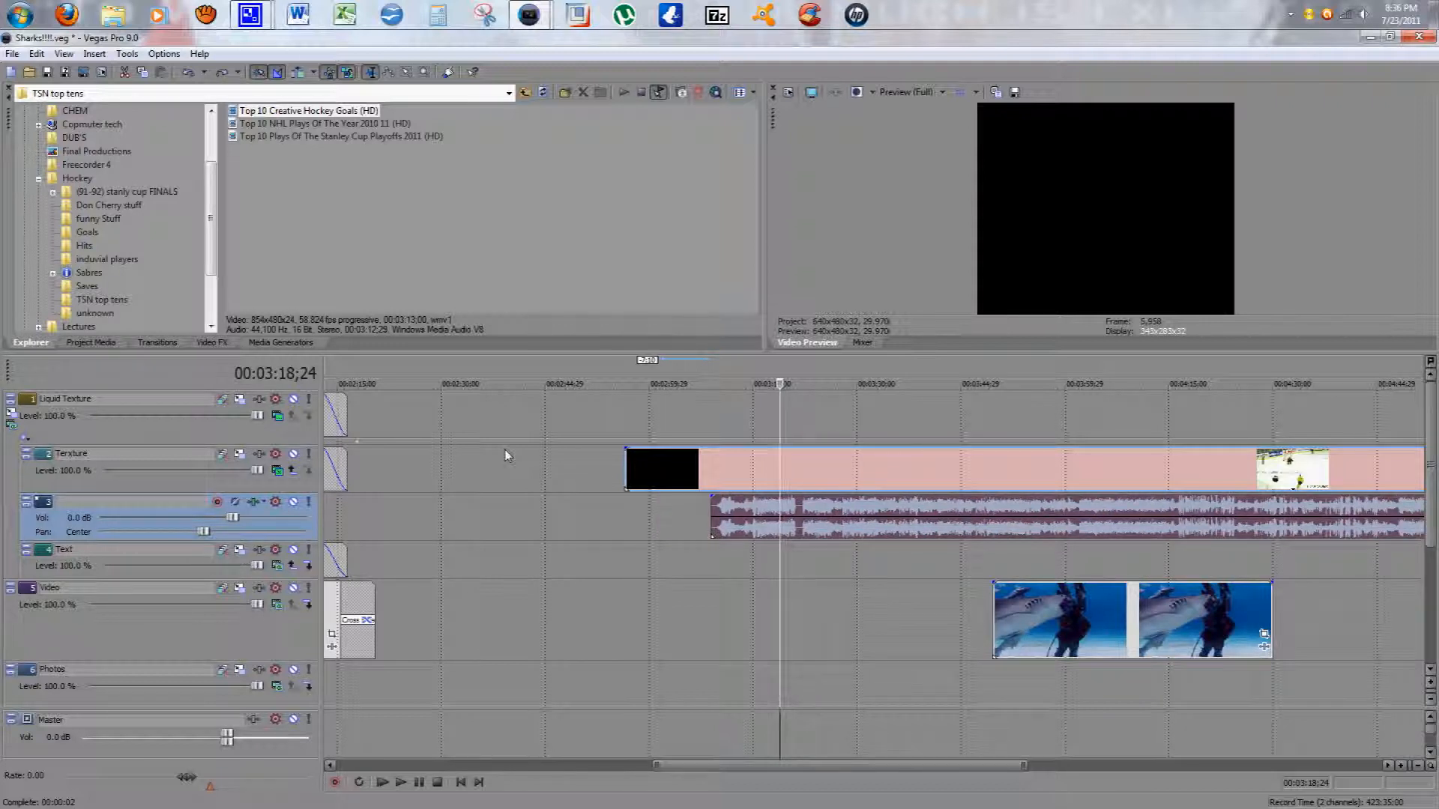
key("ctrl+z")
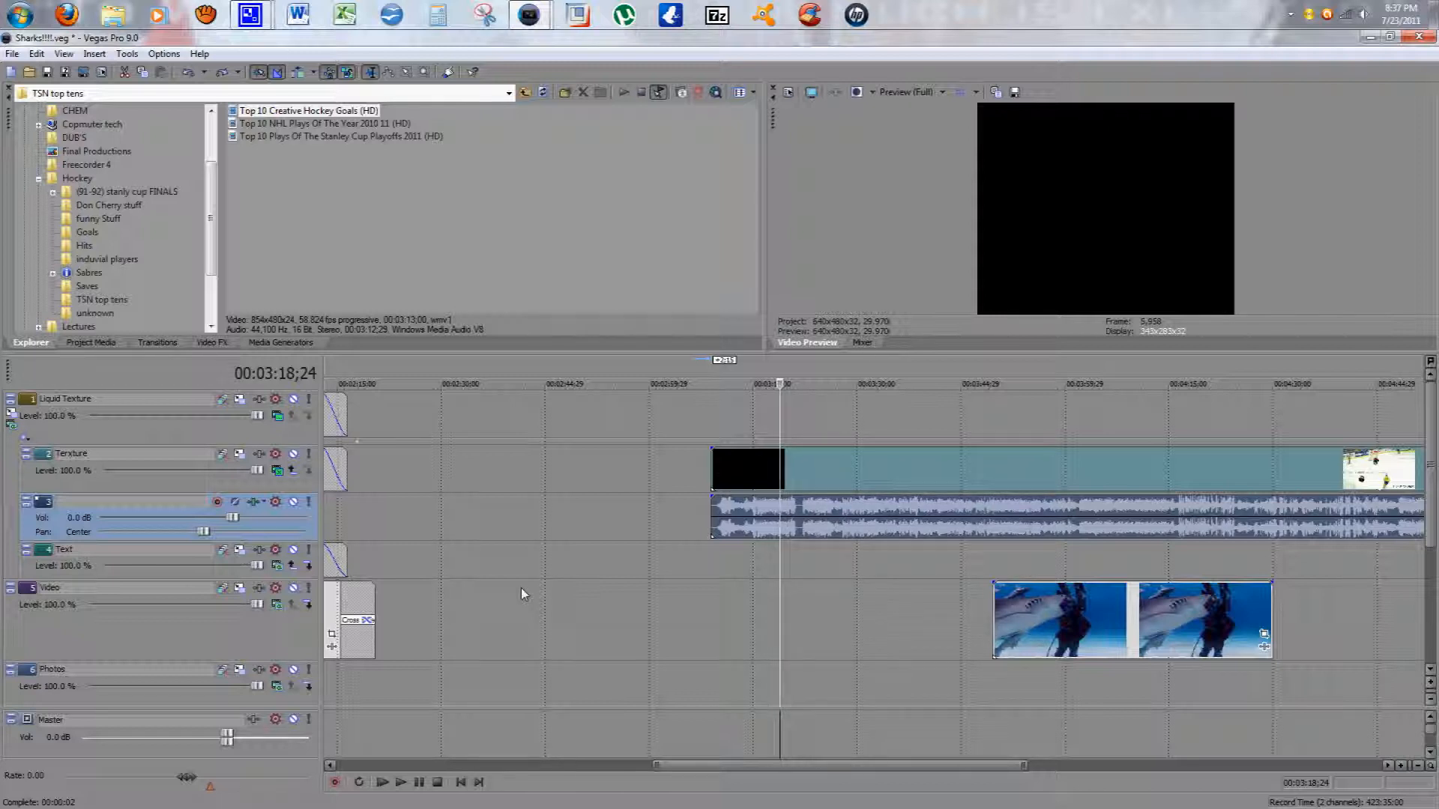
Step: Delete the hockey clip from the timeline
right_click(827, 486)
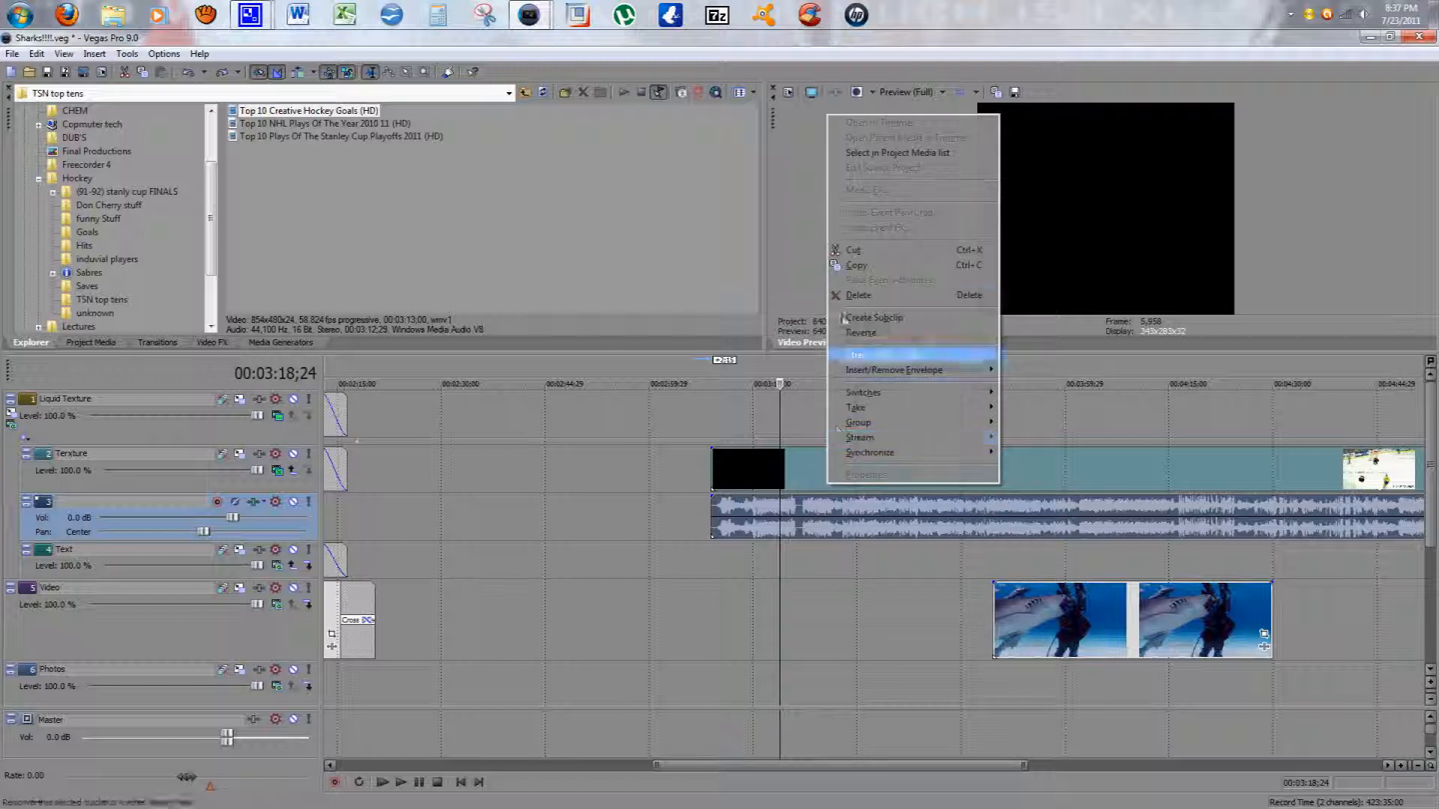
left_click(852, 300)
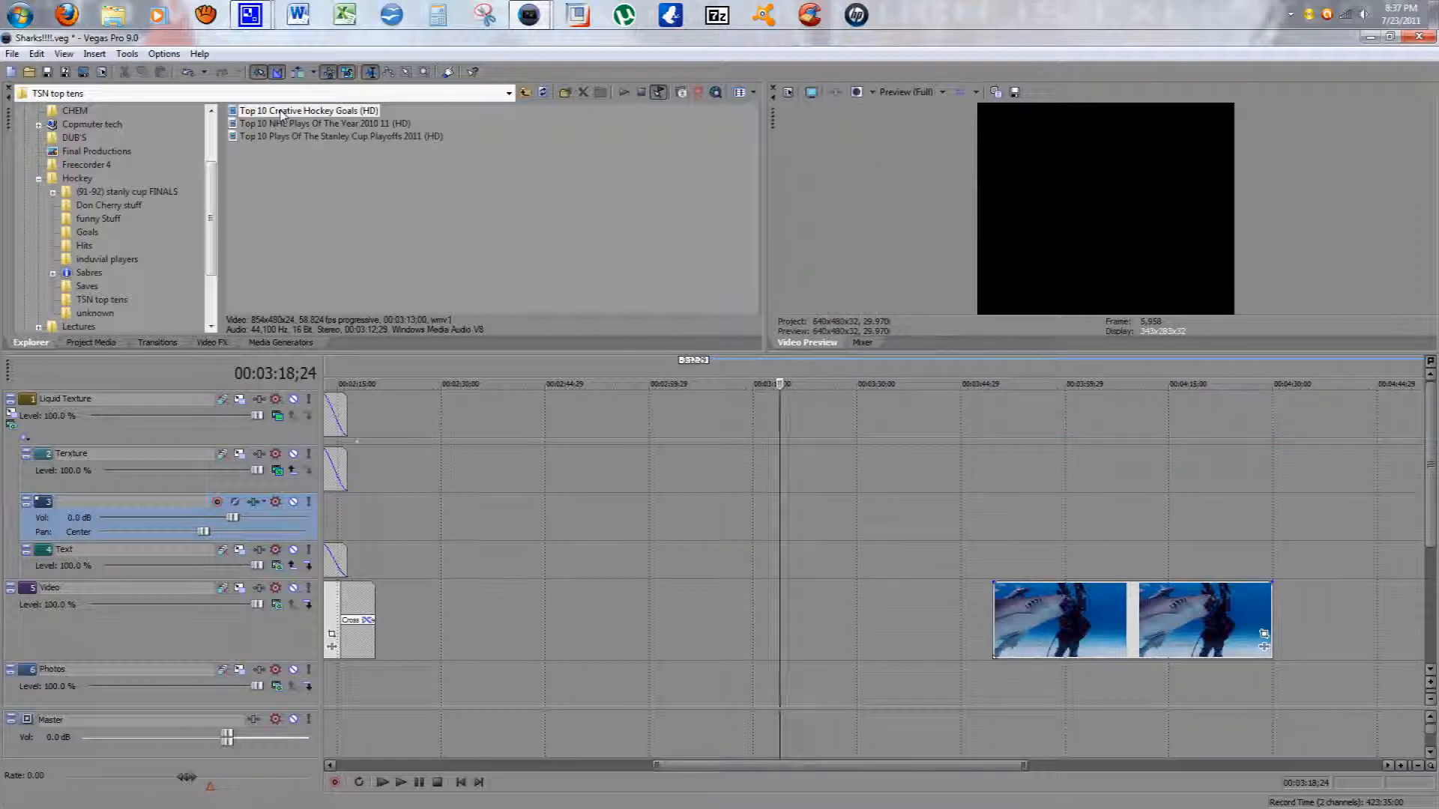
Step: Add only the hockey clip's video across time onto the Texture track at about 00:03:05 and play it briefly
left_click_drag(372, 218, 537, 329)
left_click_drag(775, 495, 682, 513)
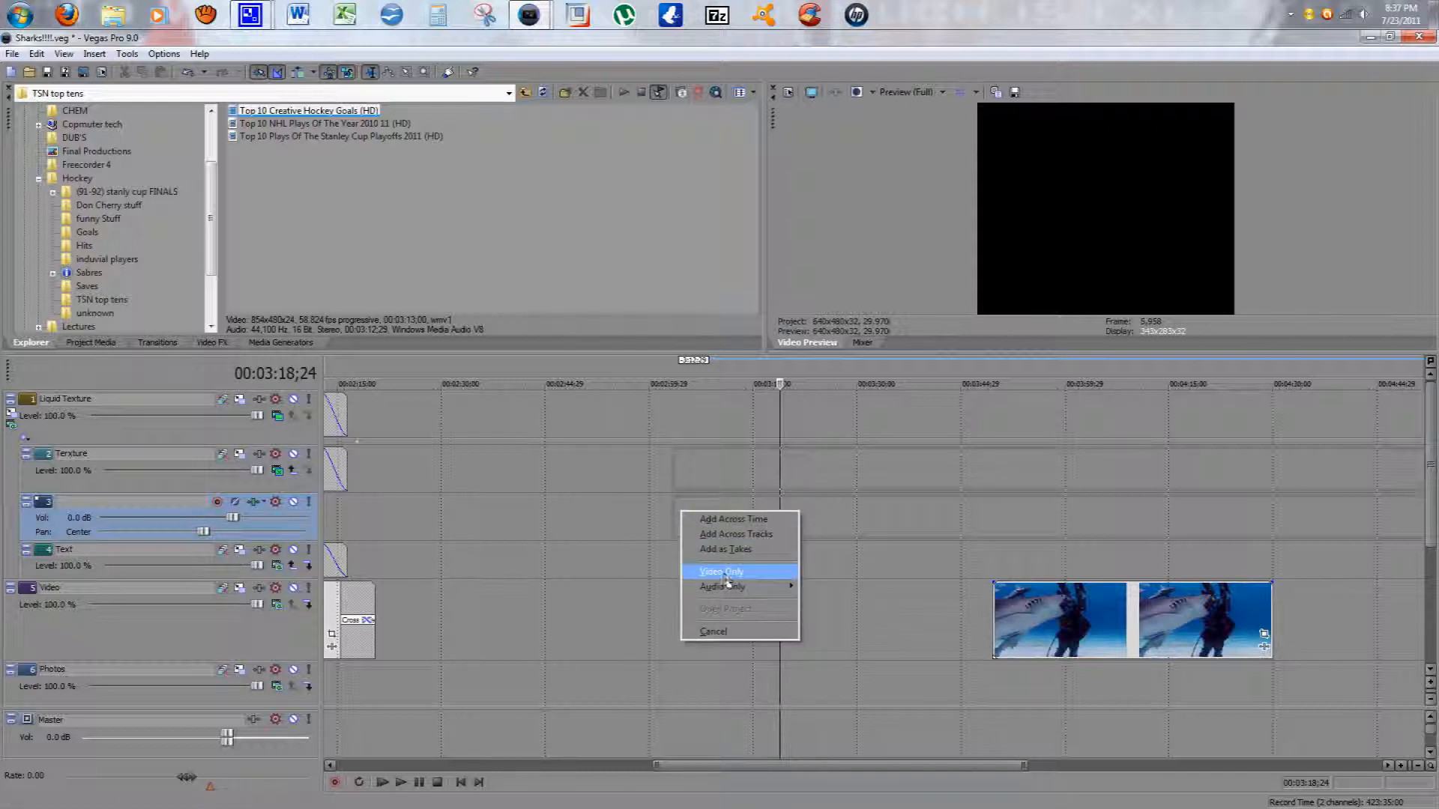
mouse_move(732, 577)
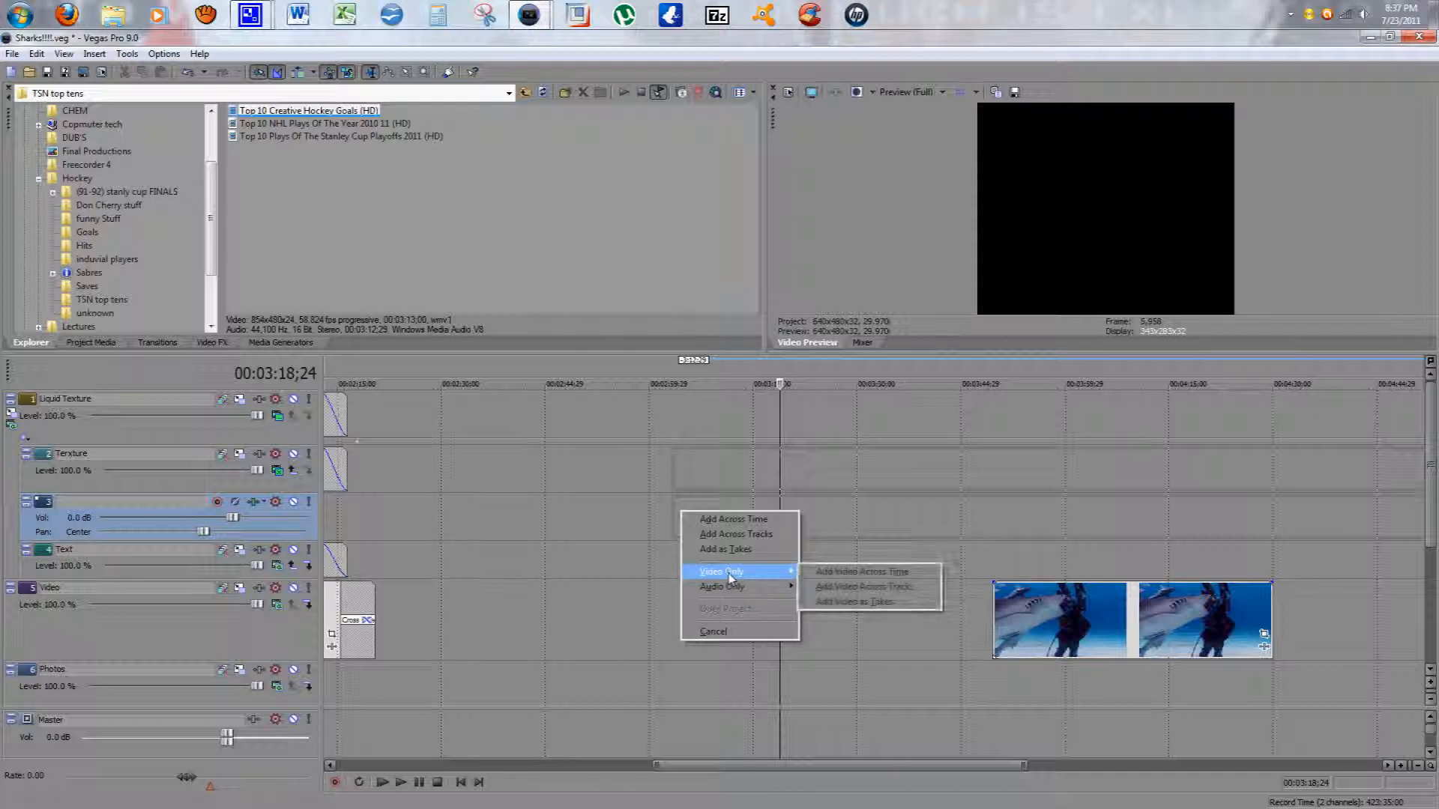
left_click(862, 573)
left_click(710, 531)
left_click_drag(710, 508, 735, 560)
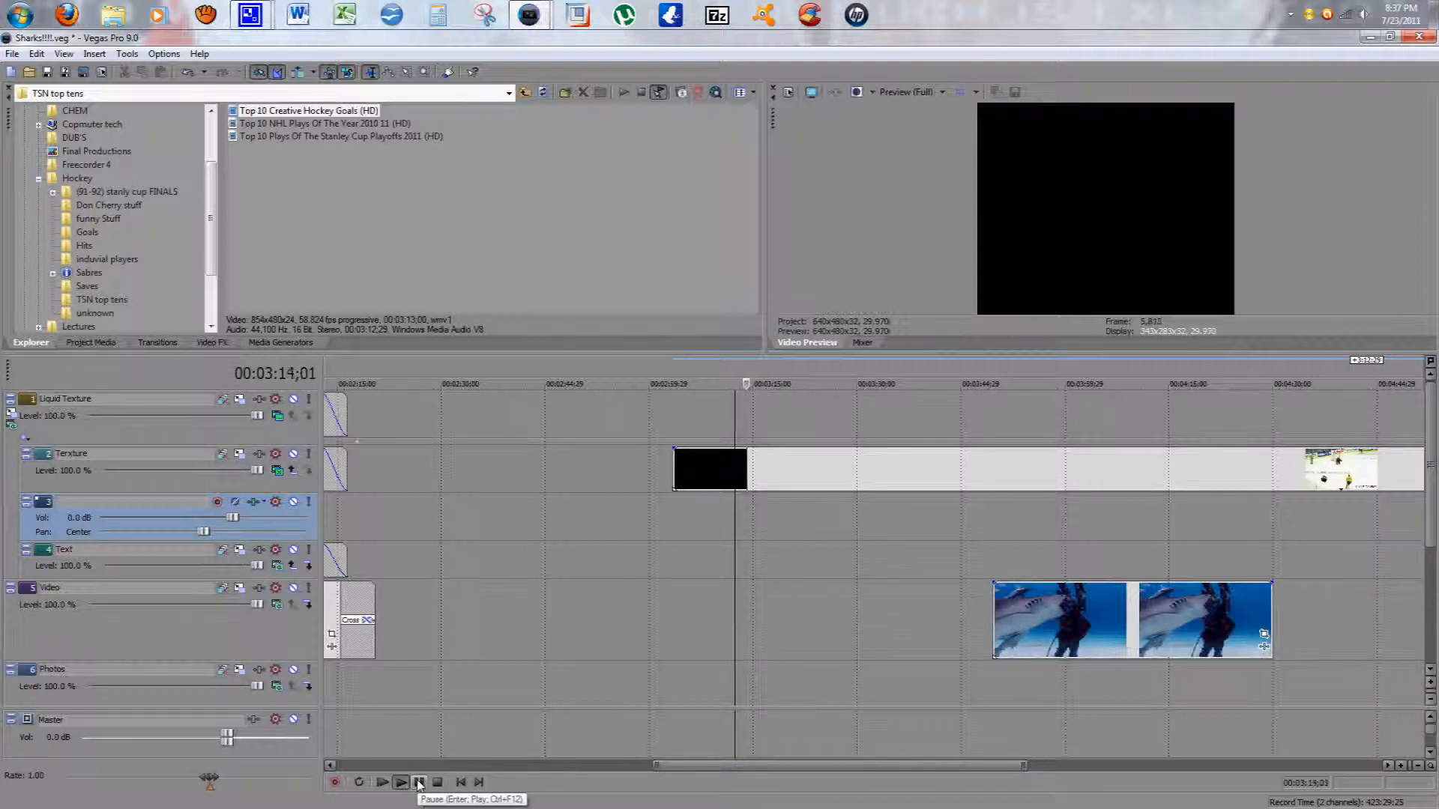
left_click(419, 783)
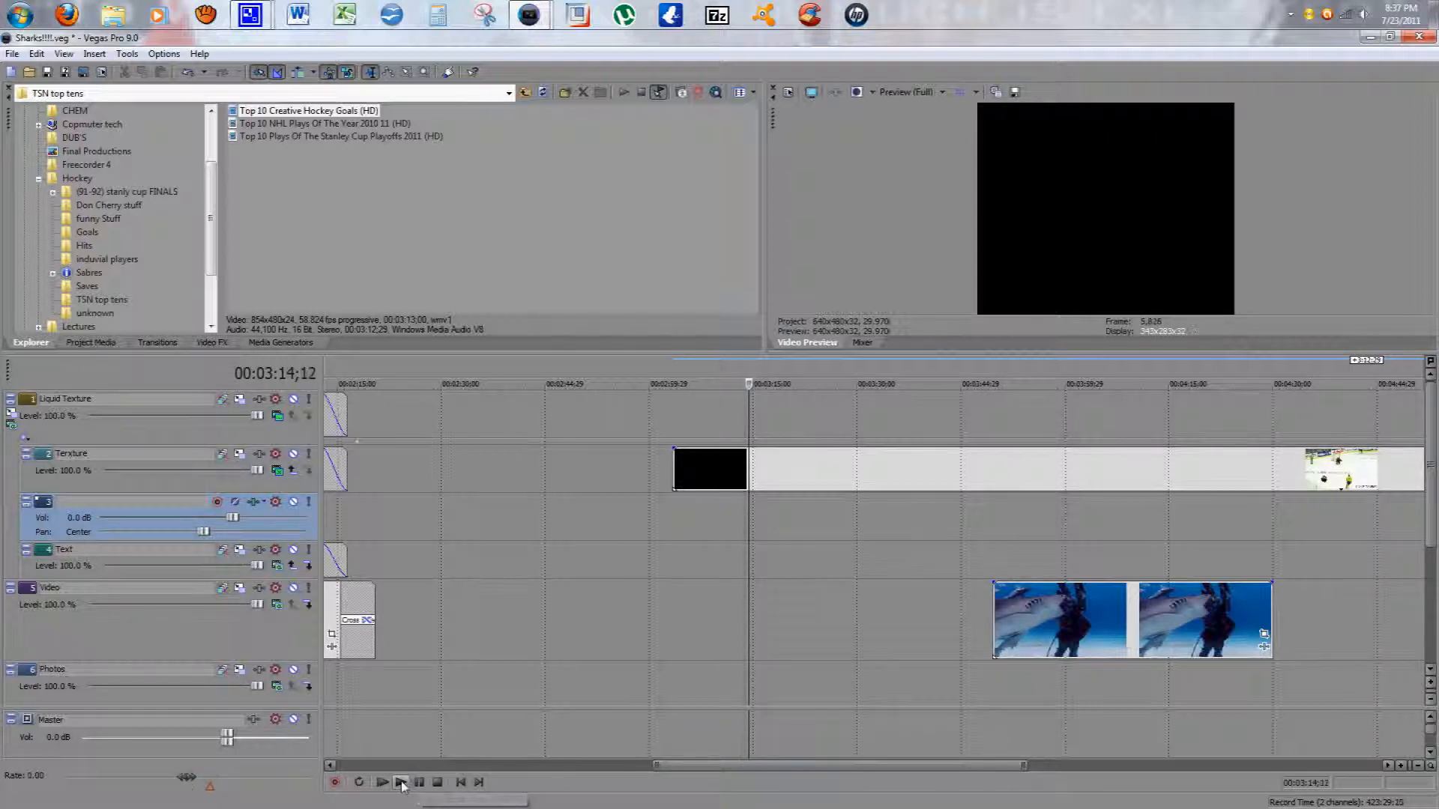
Step: Delete the video-only hockey event
right_click(722, 469)
left_click(813, 285)
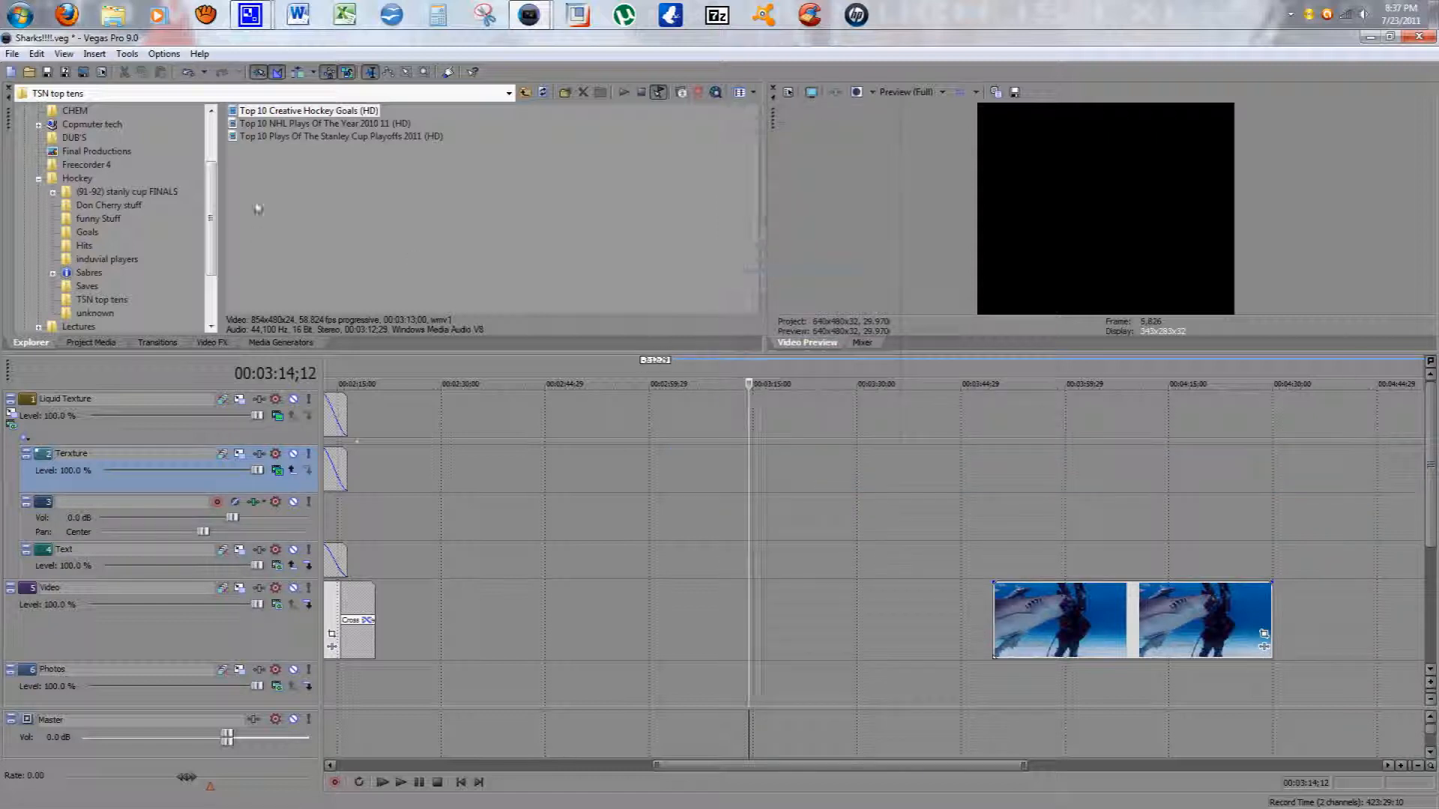
Step: Add only the hockey clip's audio across tracks at about 00:03:14 and start playback
left_click_drag(266, 113, 677, 476)
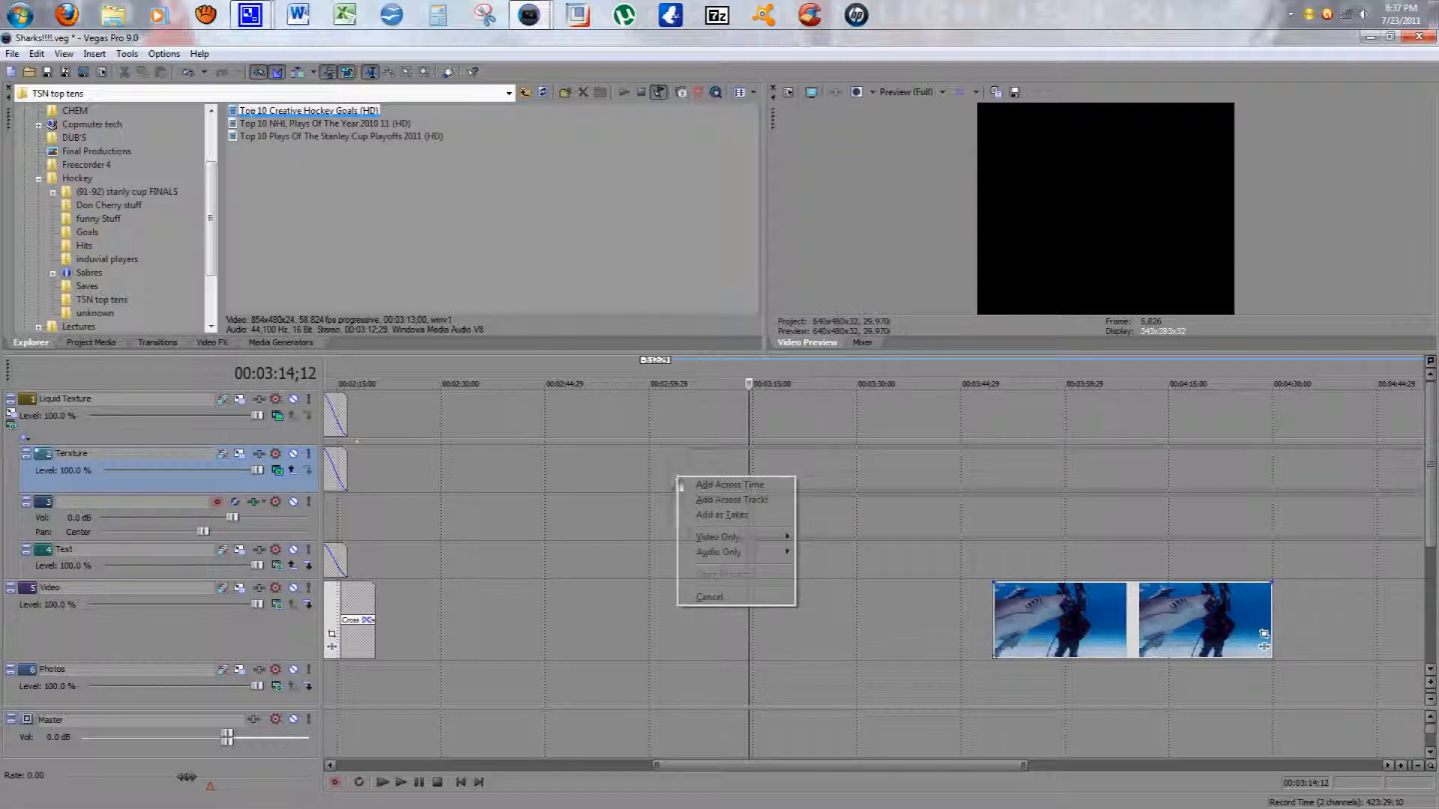
mouse_move(720, 552)
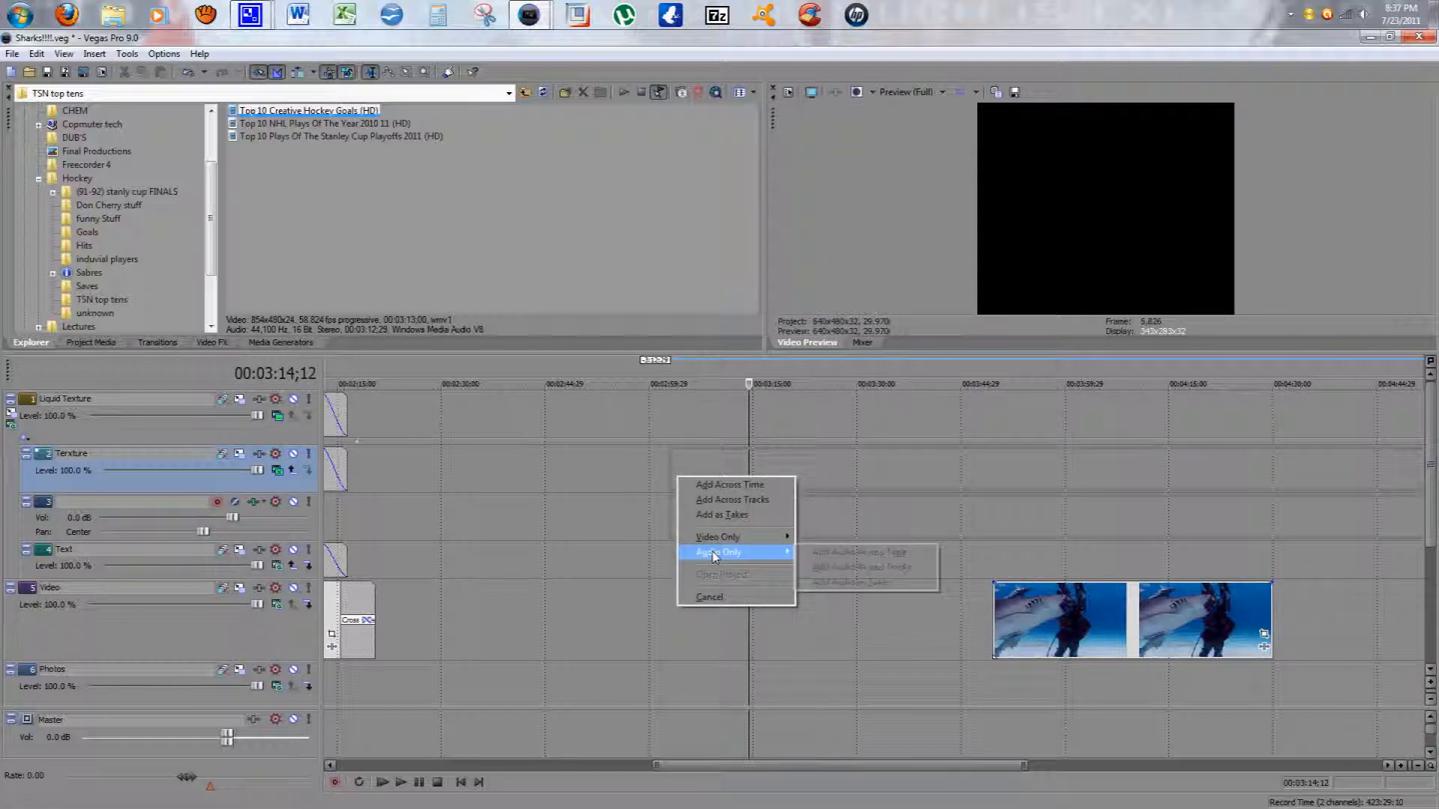
left_click(848, 555)
left_click(399, 783)
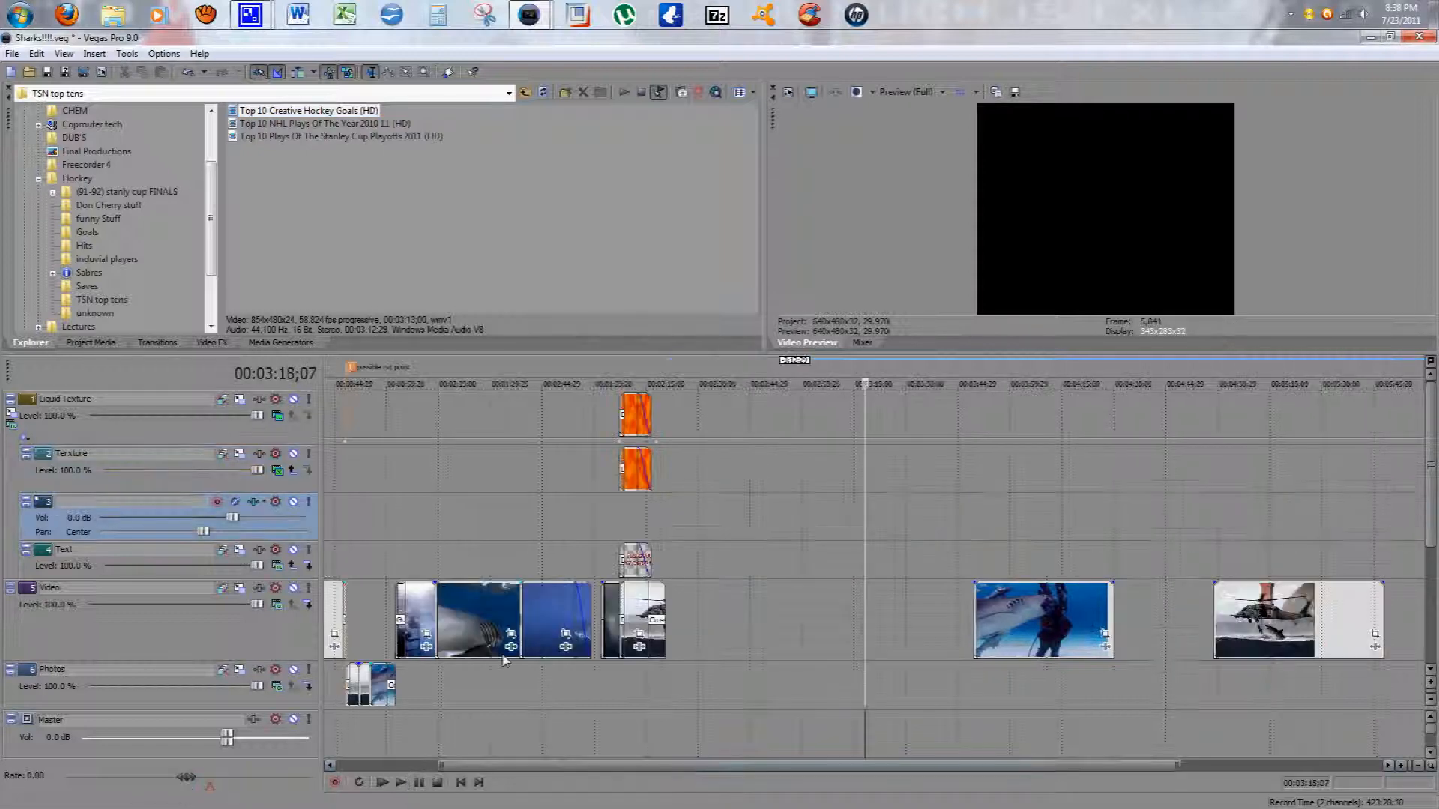
Step: Place the playhead at about 00:00:21;13 near the start of the timeline and zoom in on it
scroll(504, 659, "up", 3)
left_click_drag(713, 768, 307, 778)
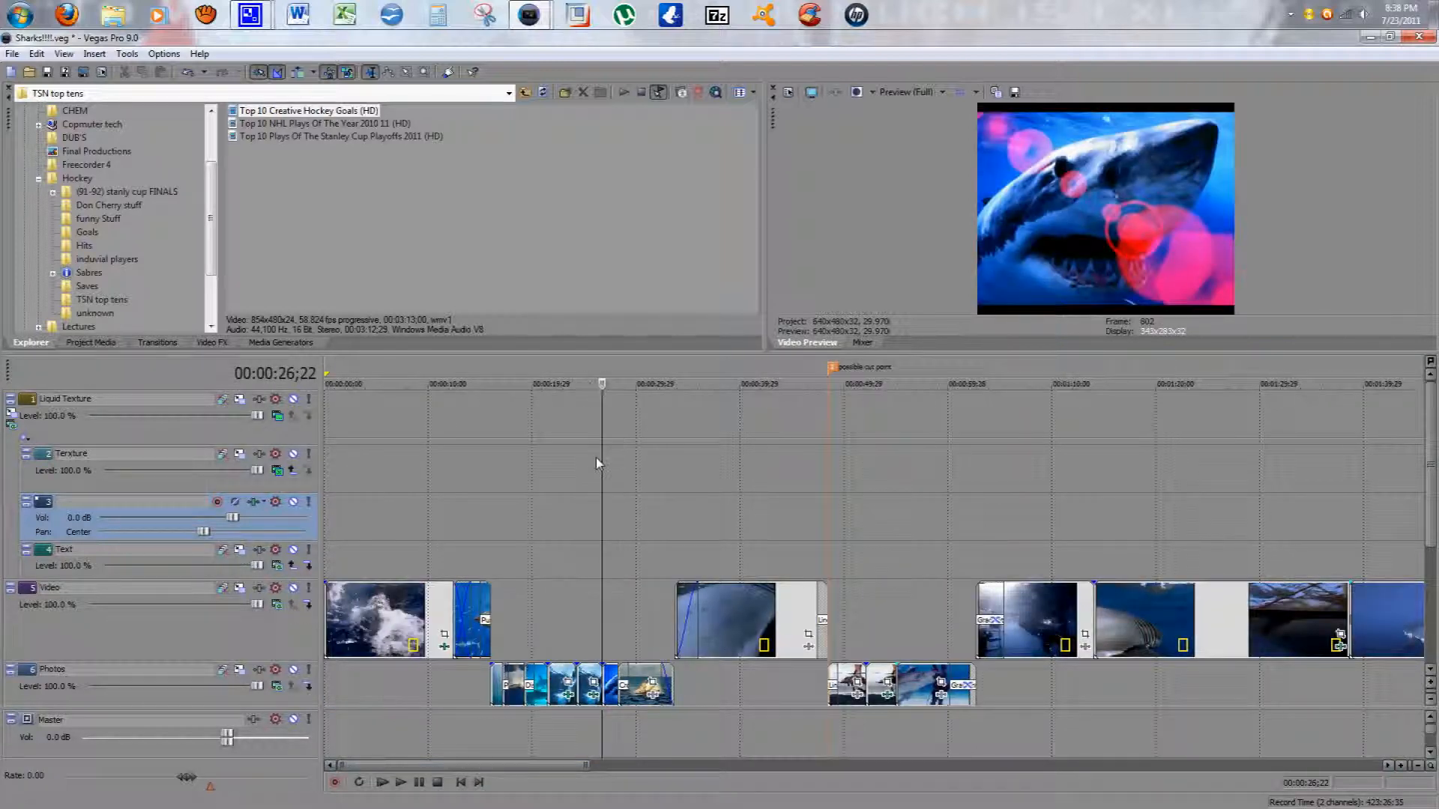
left_click_drag(604, 418, 489, 451)
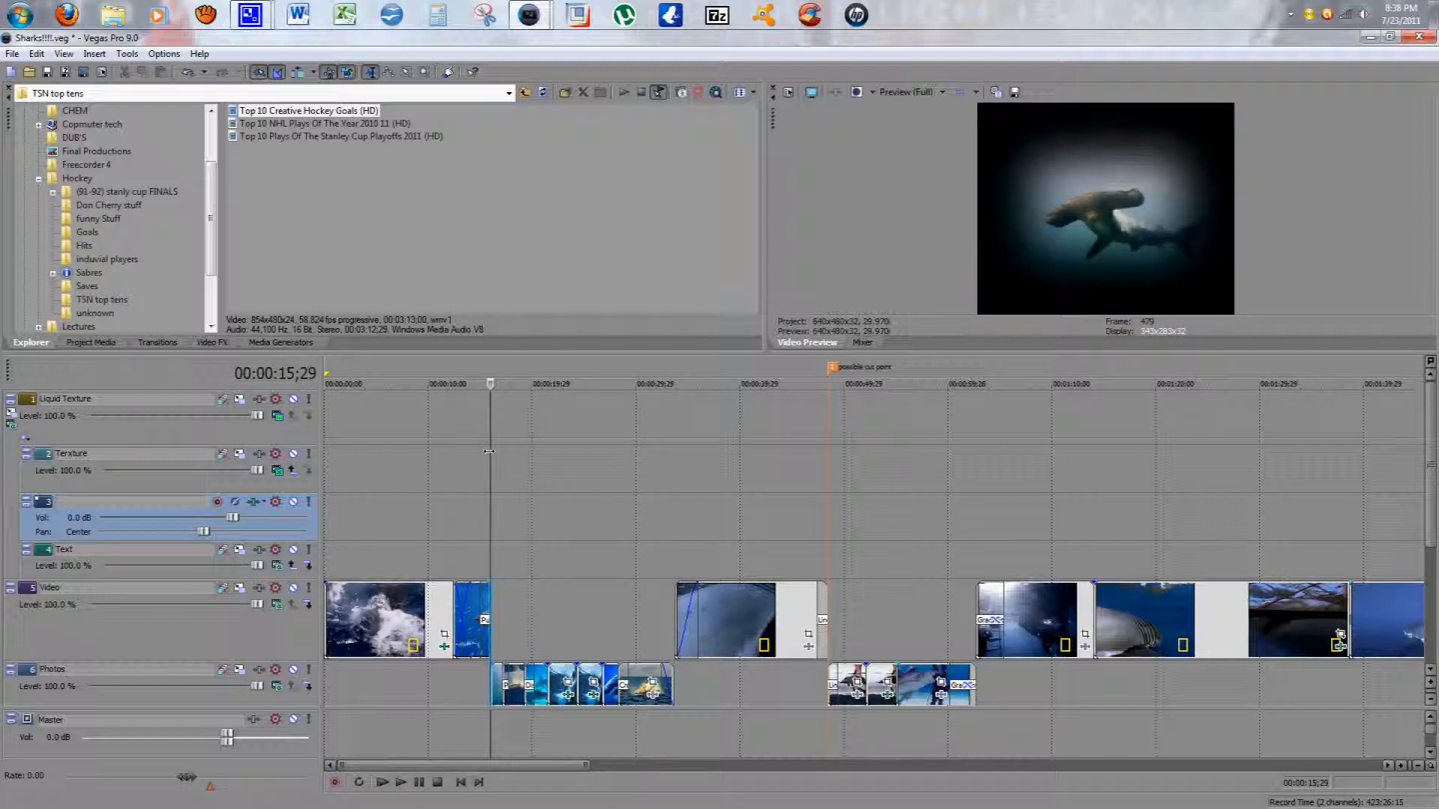
left_click_drag(488, 451, 825, 451)
left_click(778, 474)
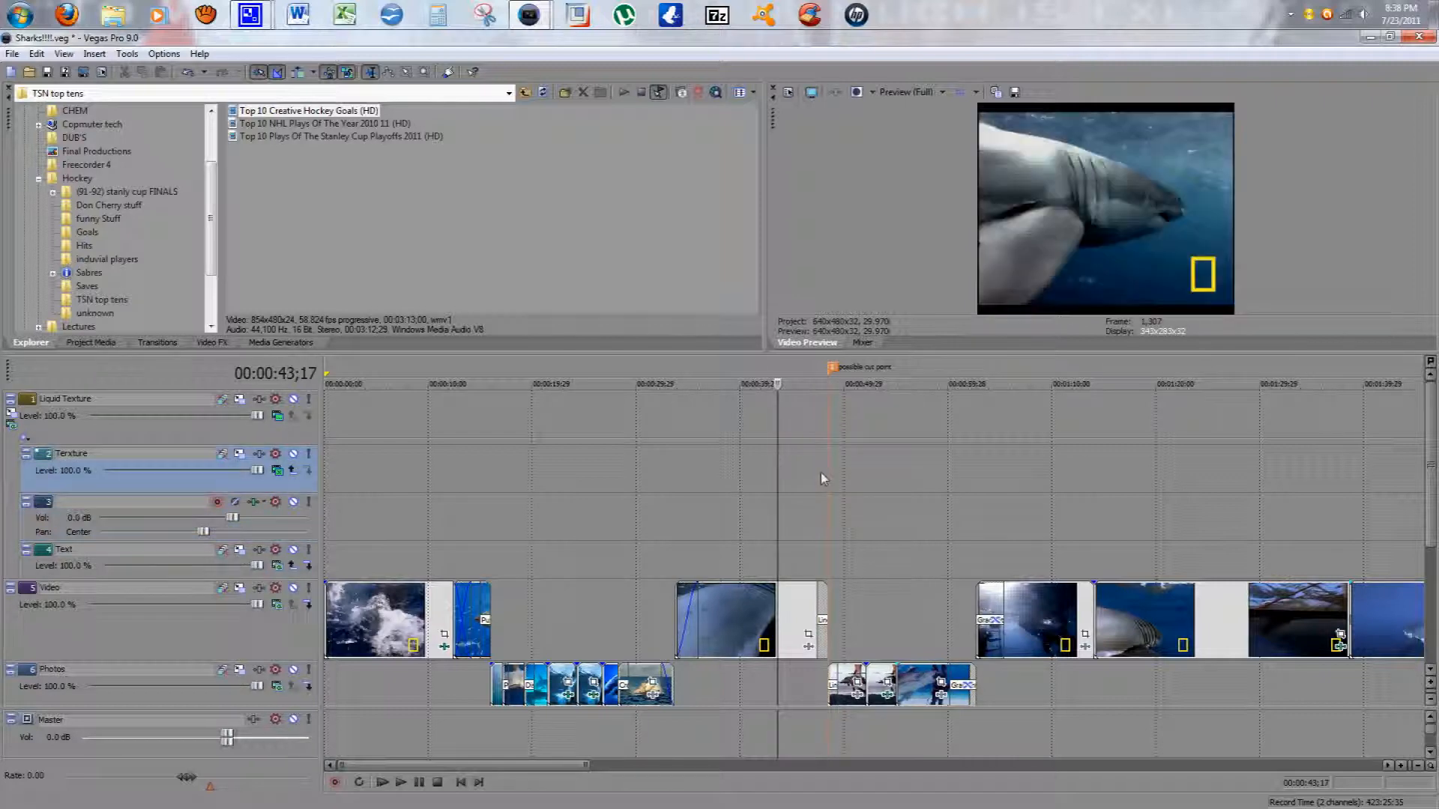
left_click_drag(775, 462, 546, 546)
scroll(546, 545, "up", 2)
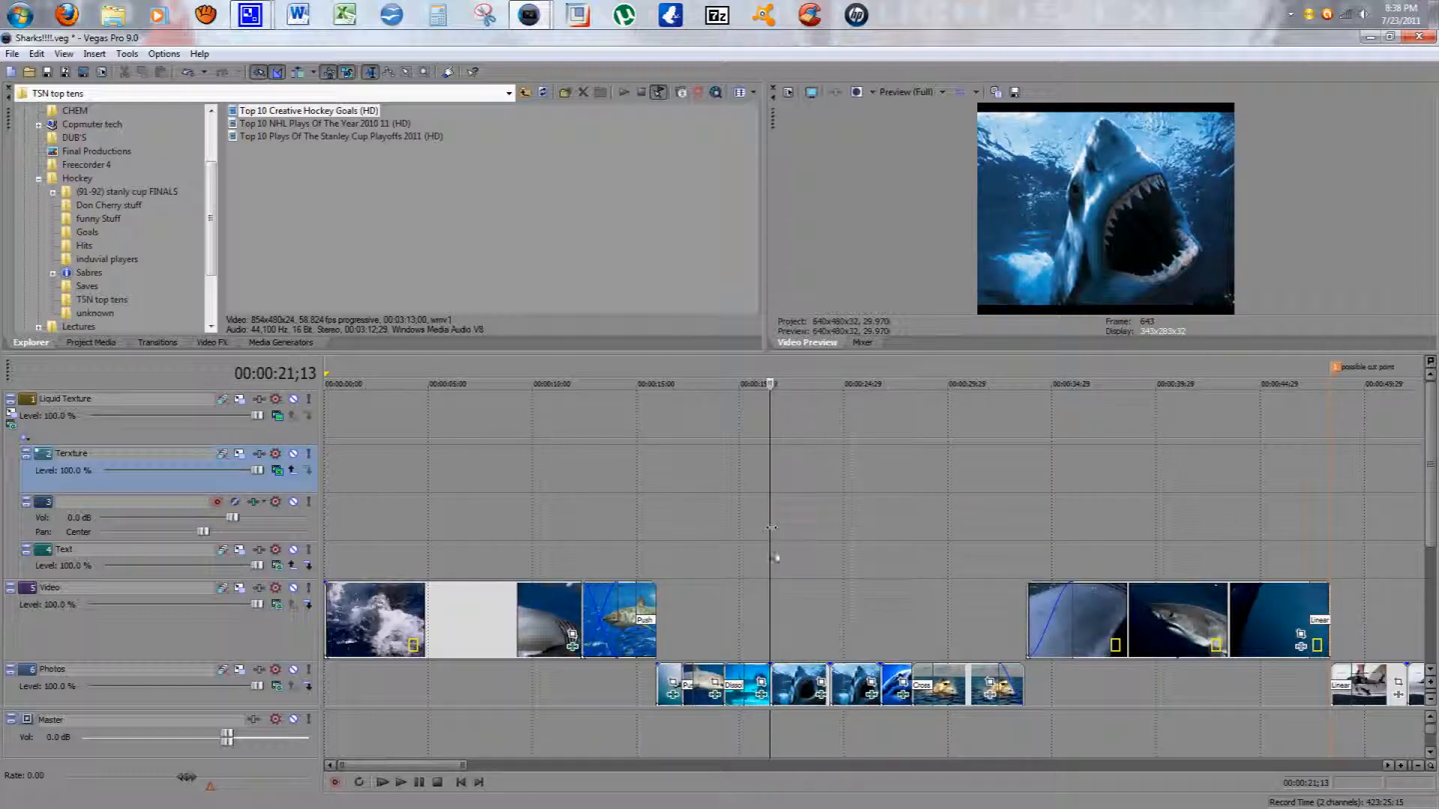
scroll(888, 590, "up", 1)
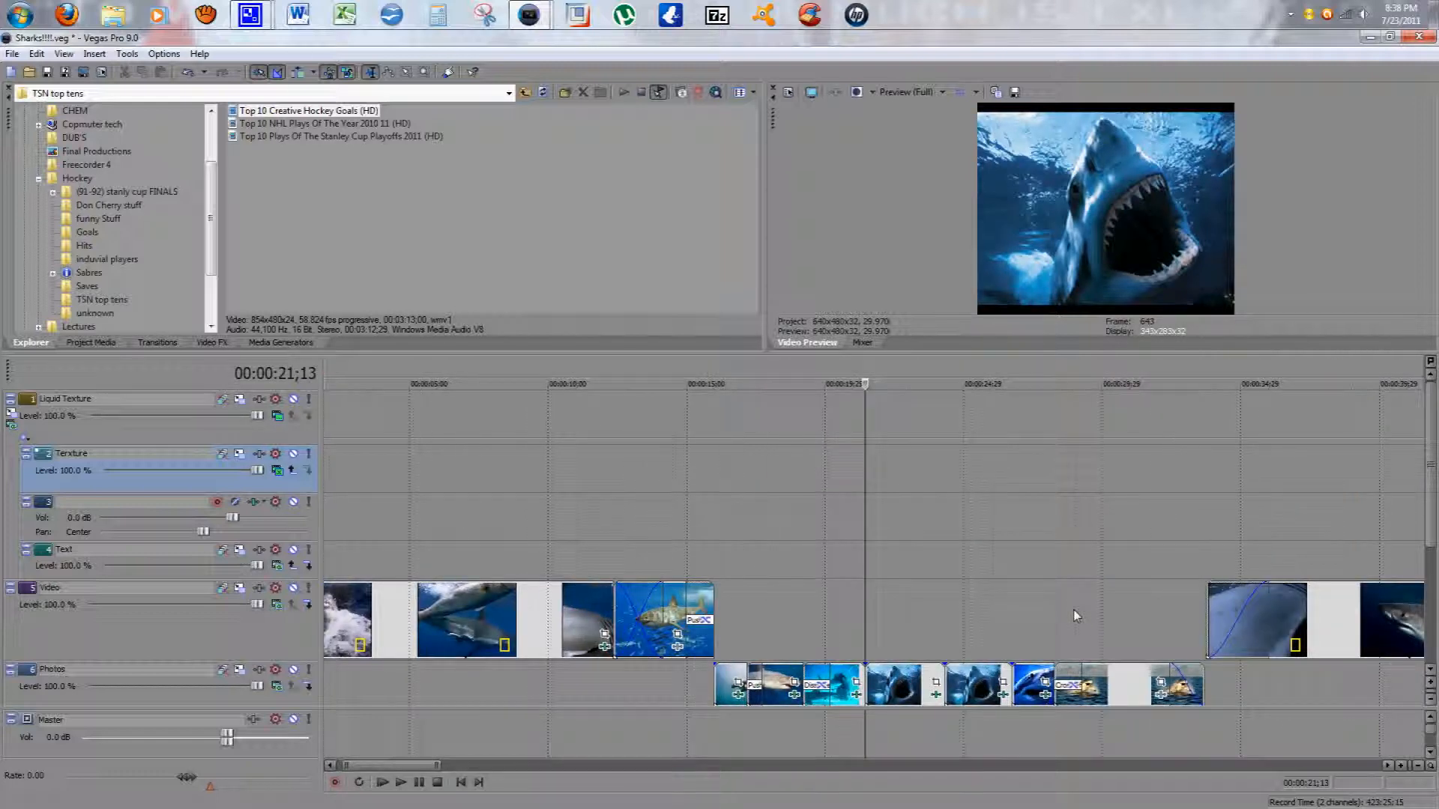
scroll(1073, 610, "up", 10)
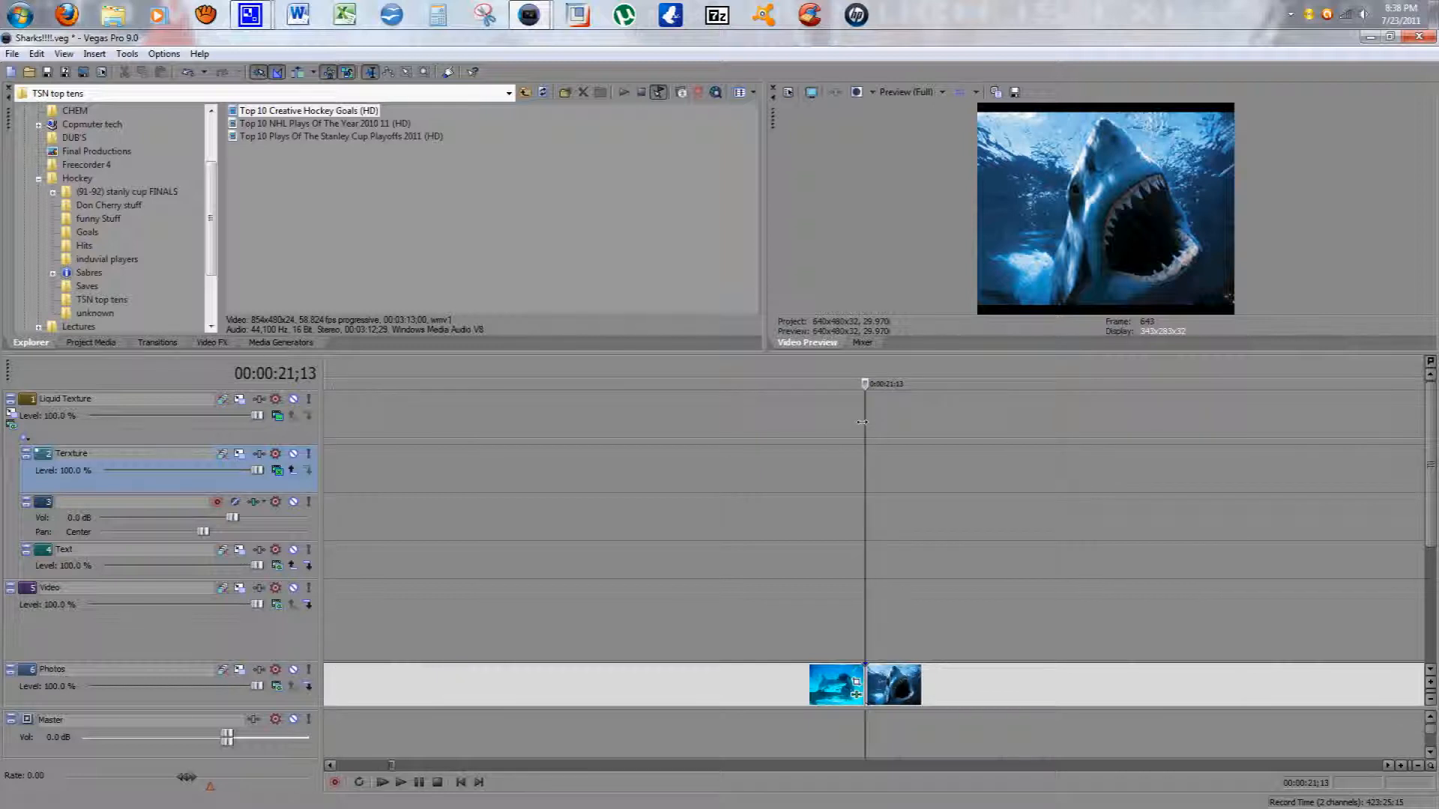
left_click(125, 54)
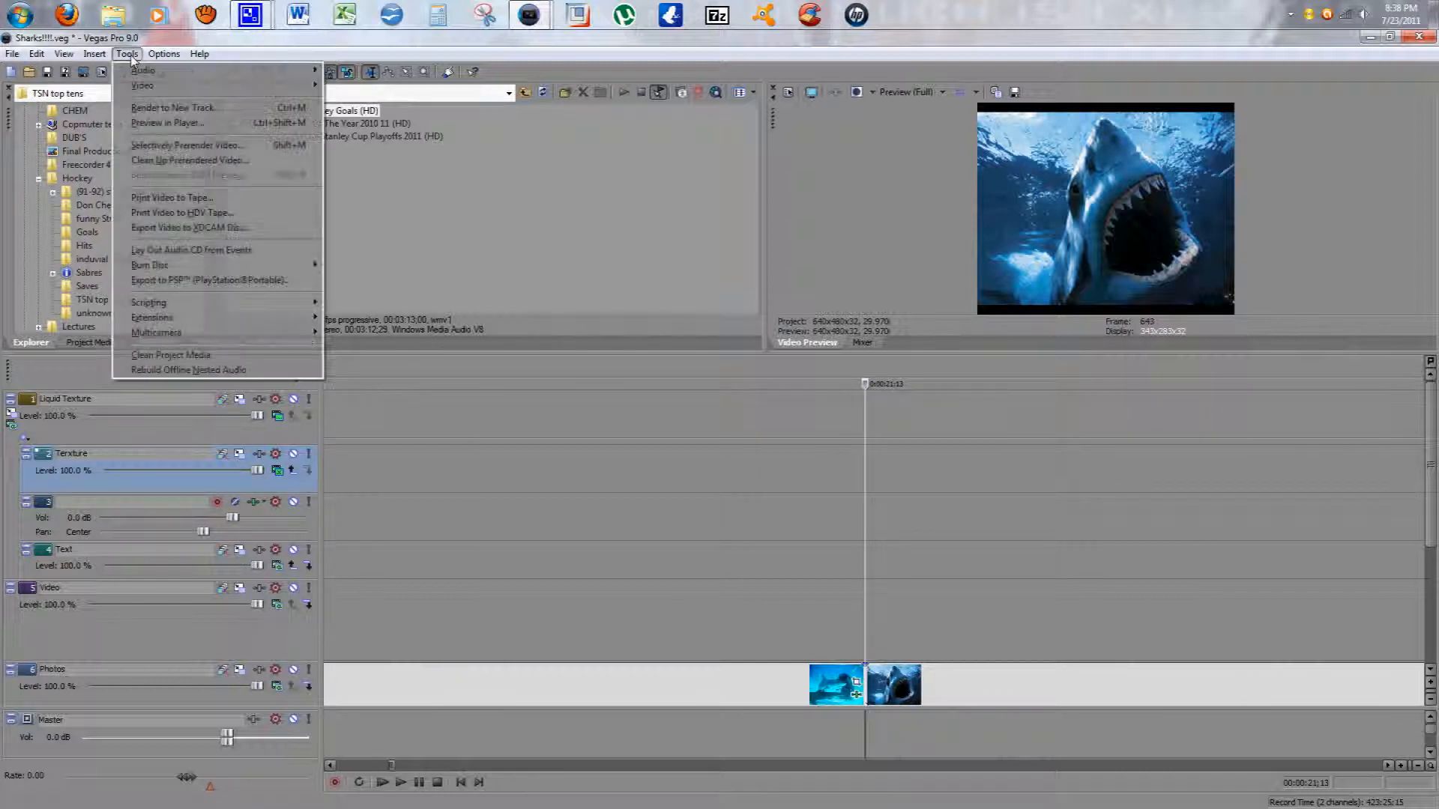
mouse_move(96, 55)
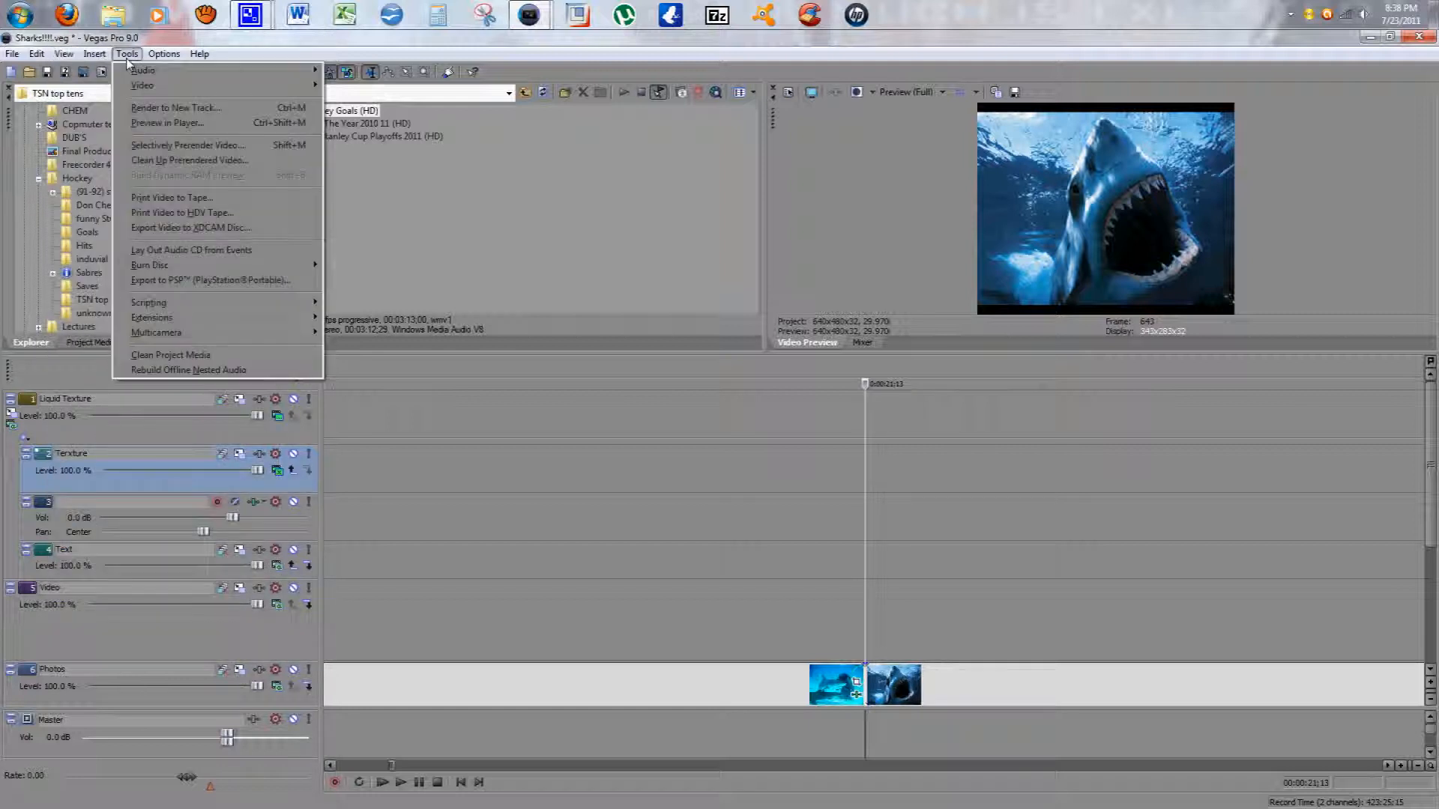
mouse_move(164, 54)
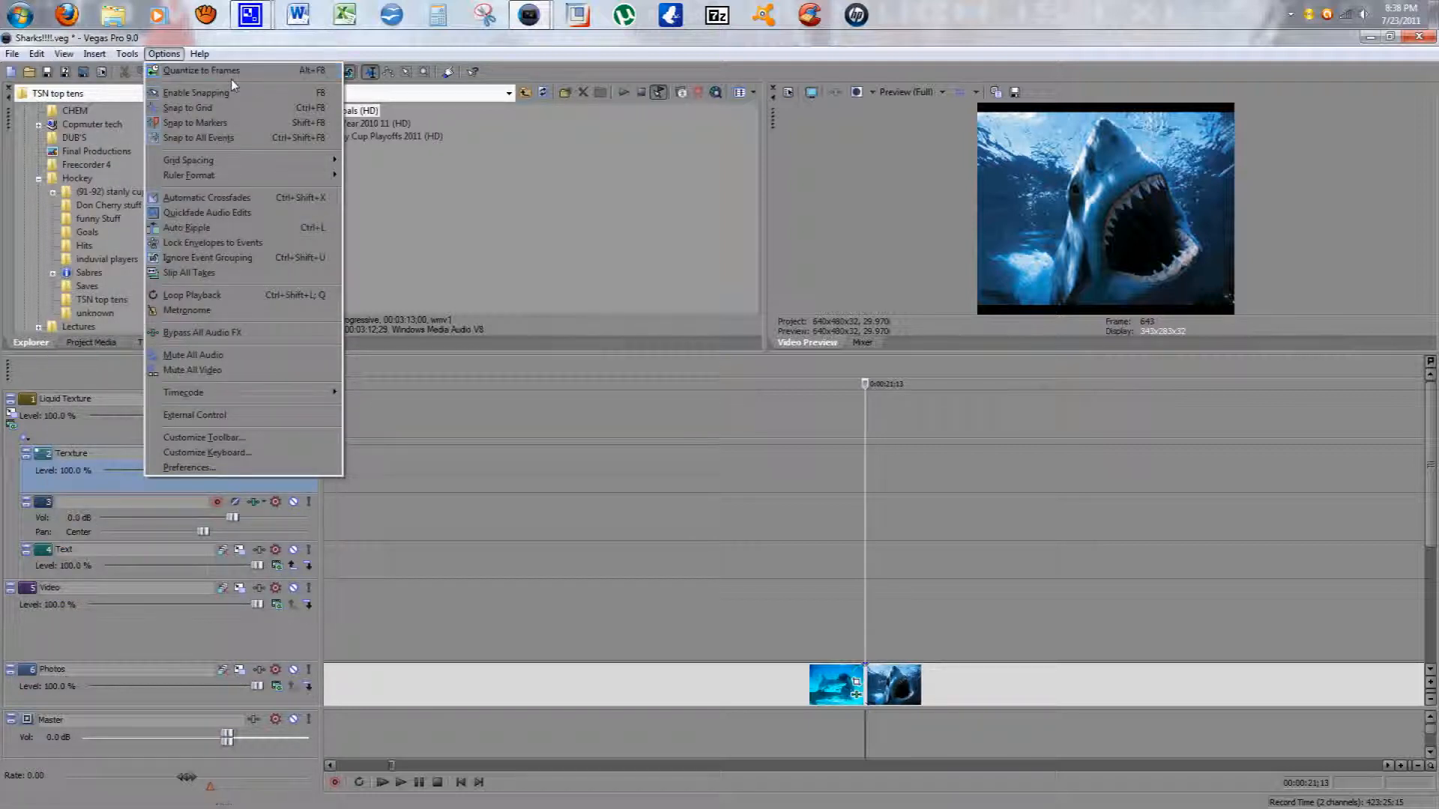
left_click(789, 497)
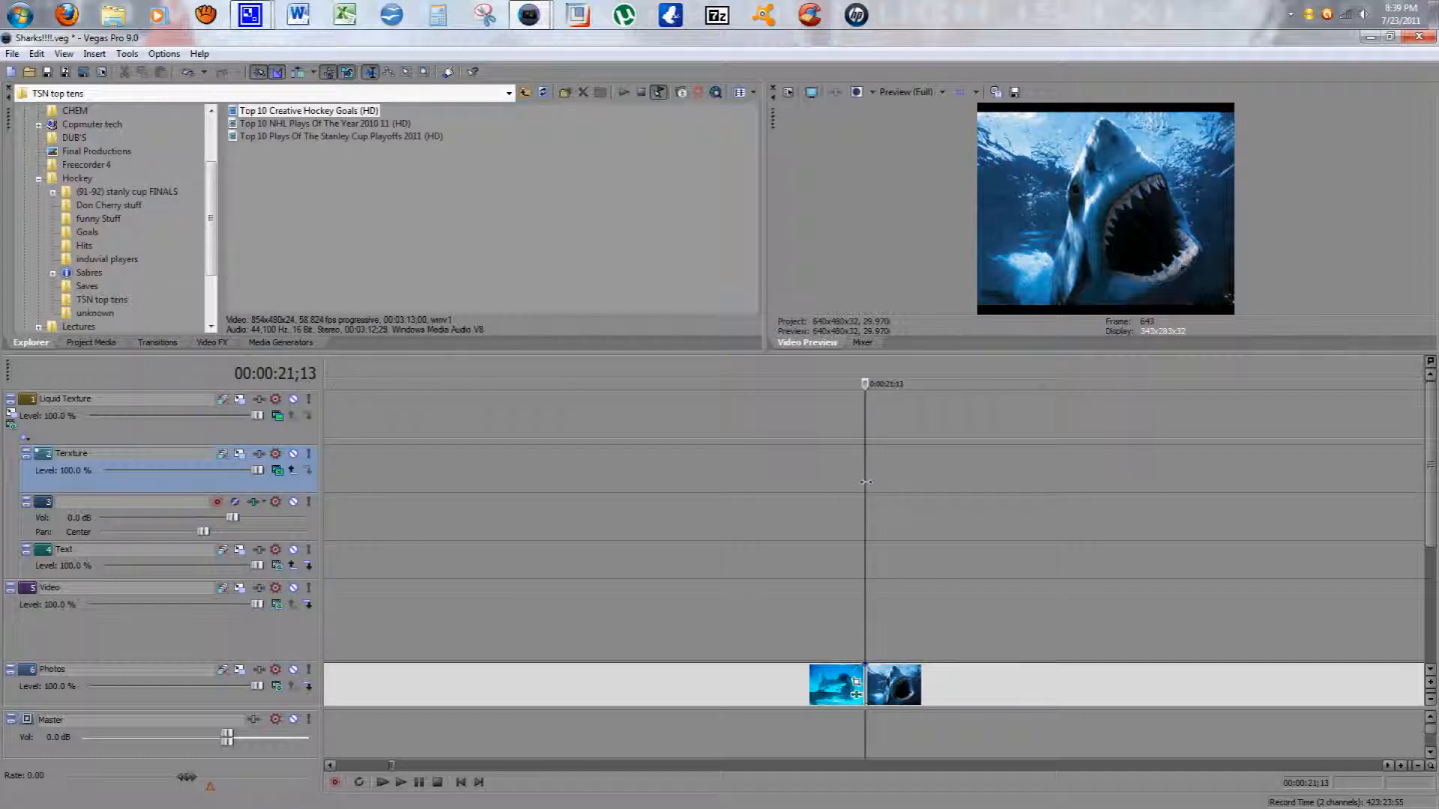
Step: Step the playhead back one frame to 00:00:21;12 and zoom the timeline back out
scroll(928, 502, "down", 1)
key("Left")
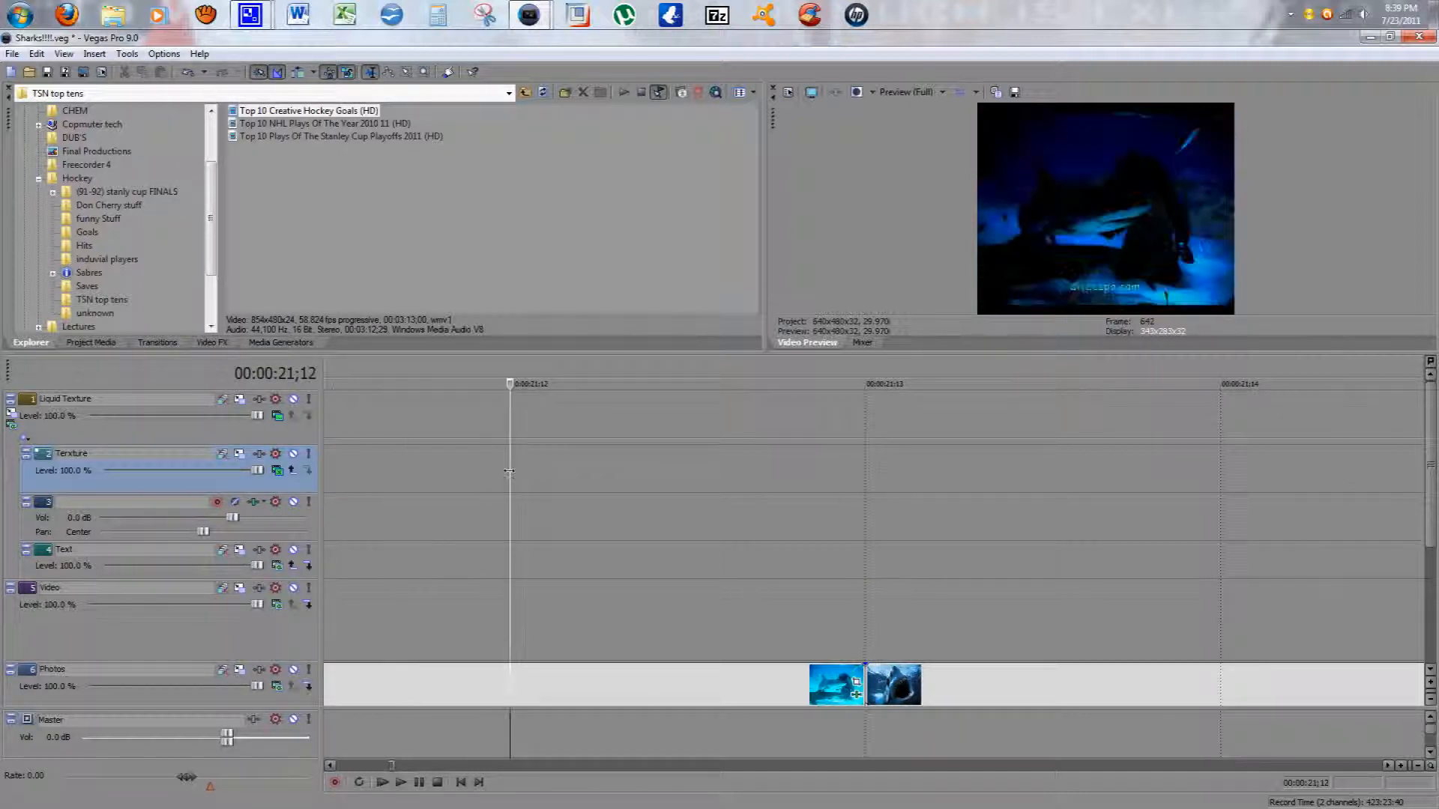
scroll(757, 562, "down", 10)
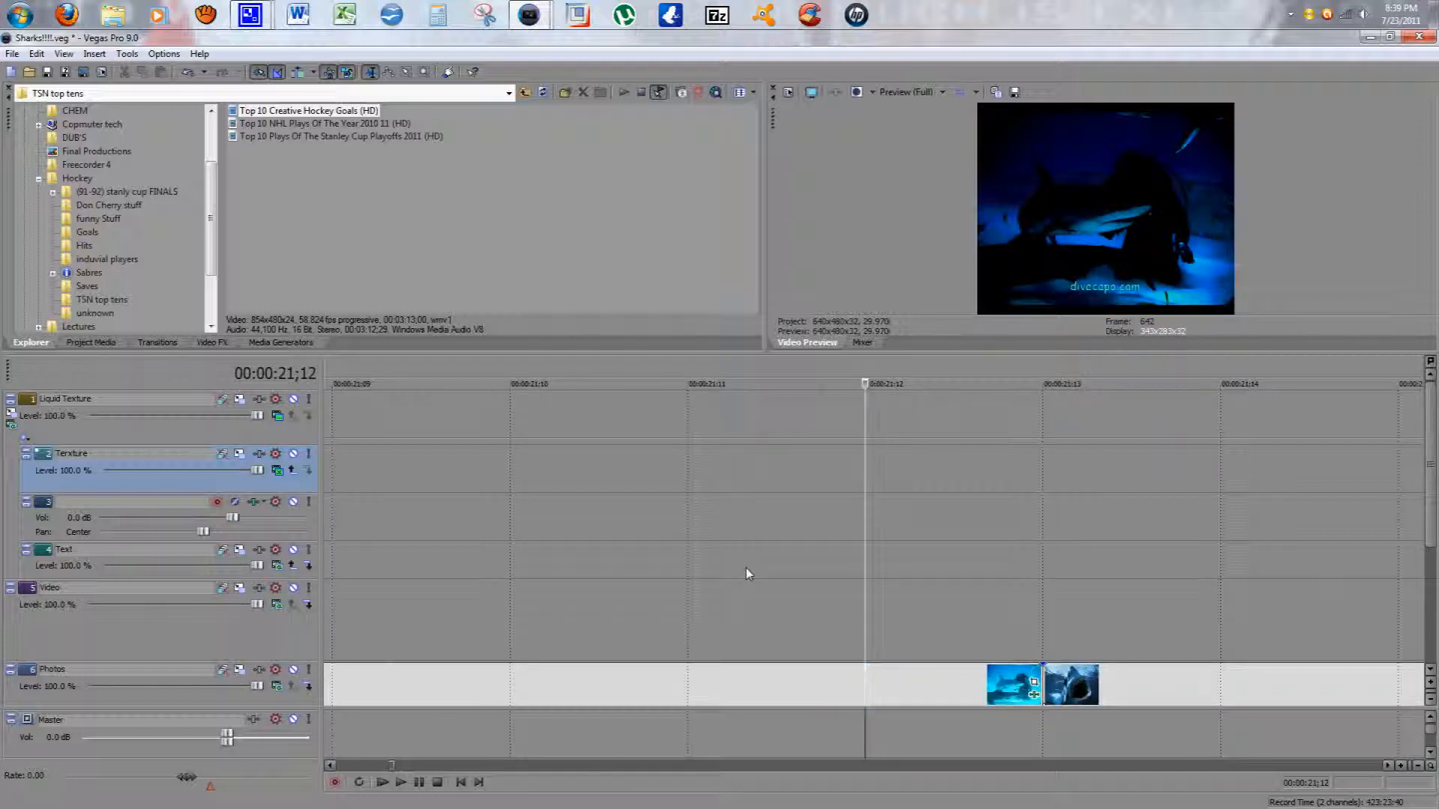
scroll(753, 583, "down", 10)
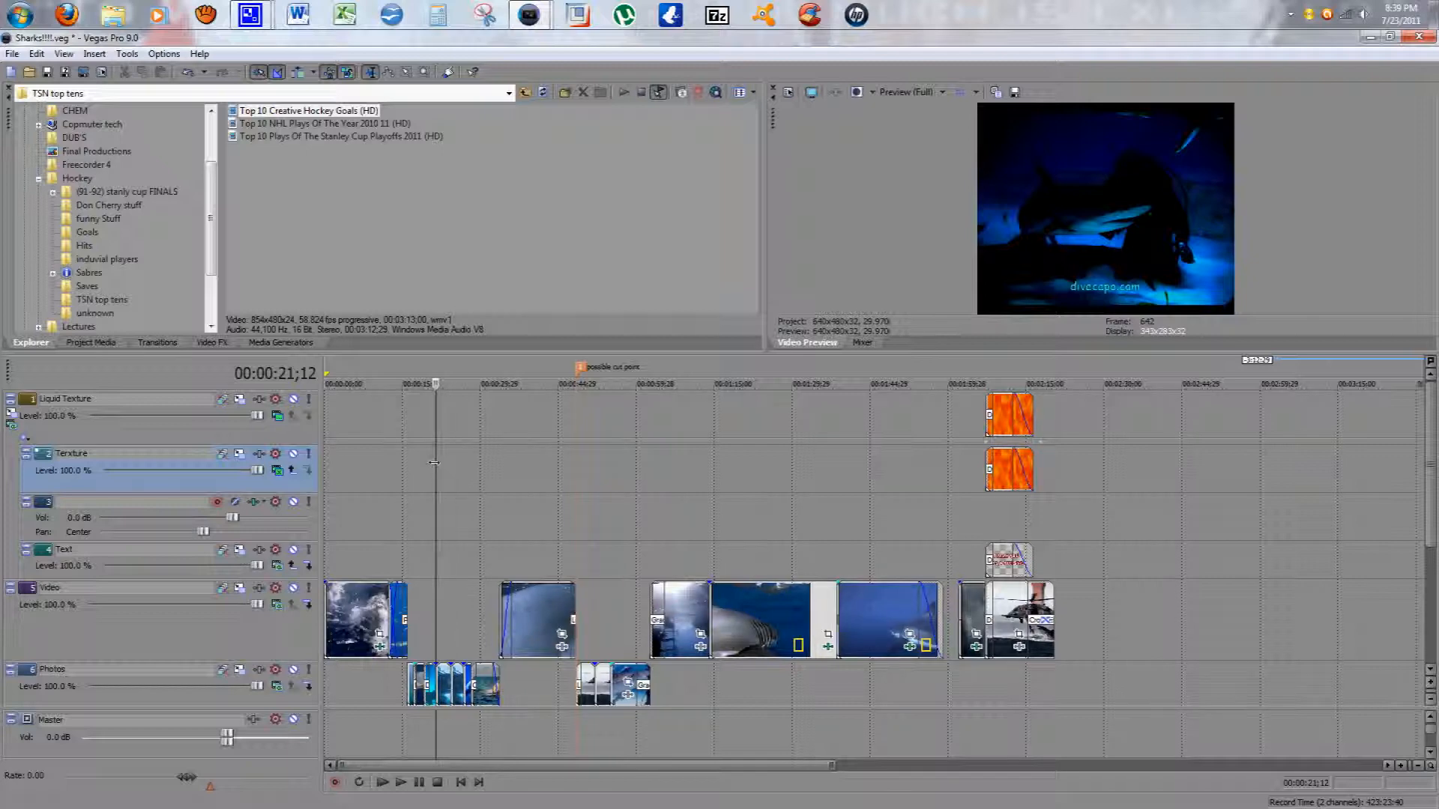
Step: Scrub the playhead through the timeline, zoomed out, to preview the shark footage
left_click(476, 472)
left_click_drag(463, 478, 441, 479)
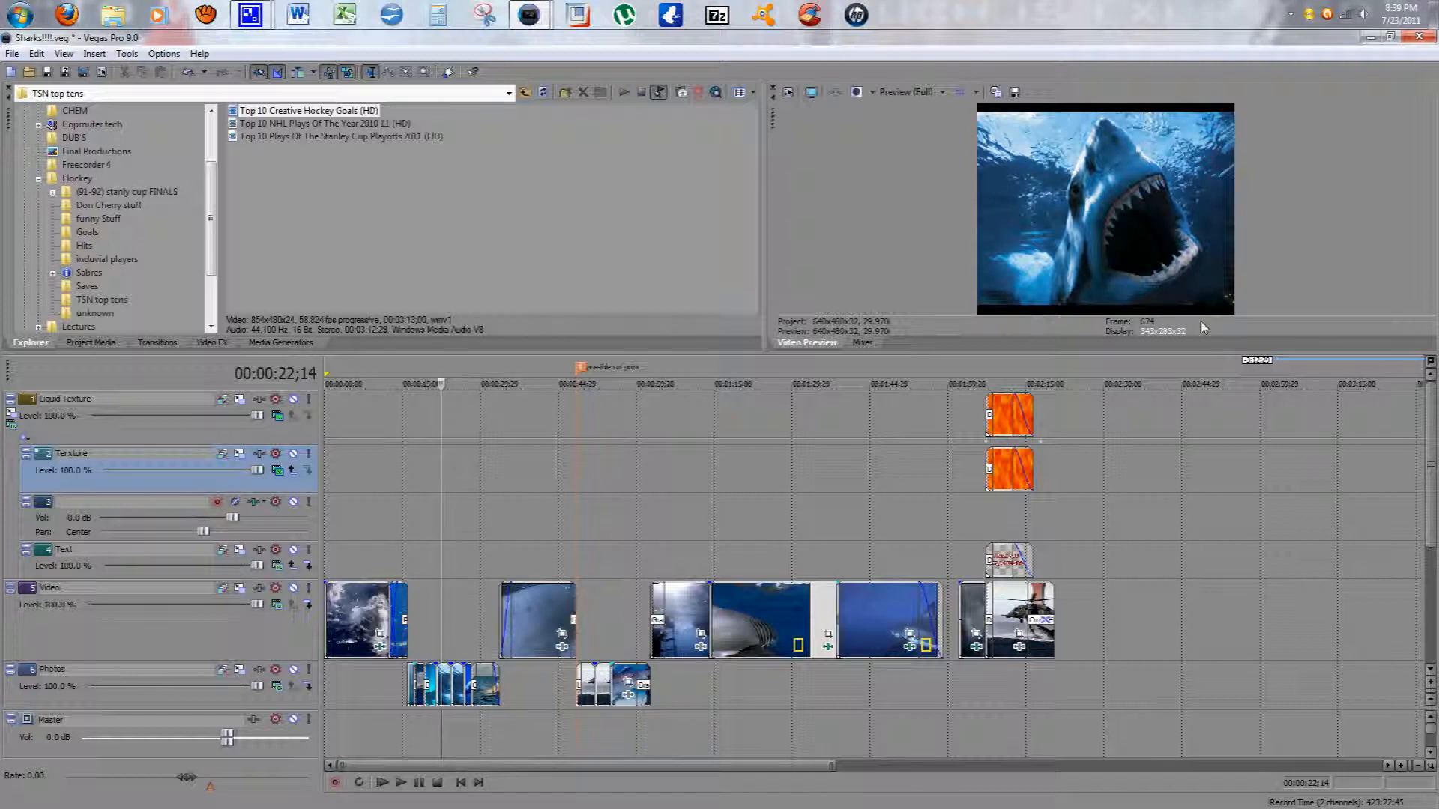
scroll(430, 568, "down", 2)
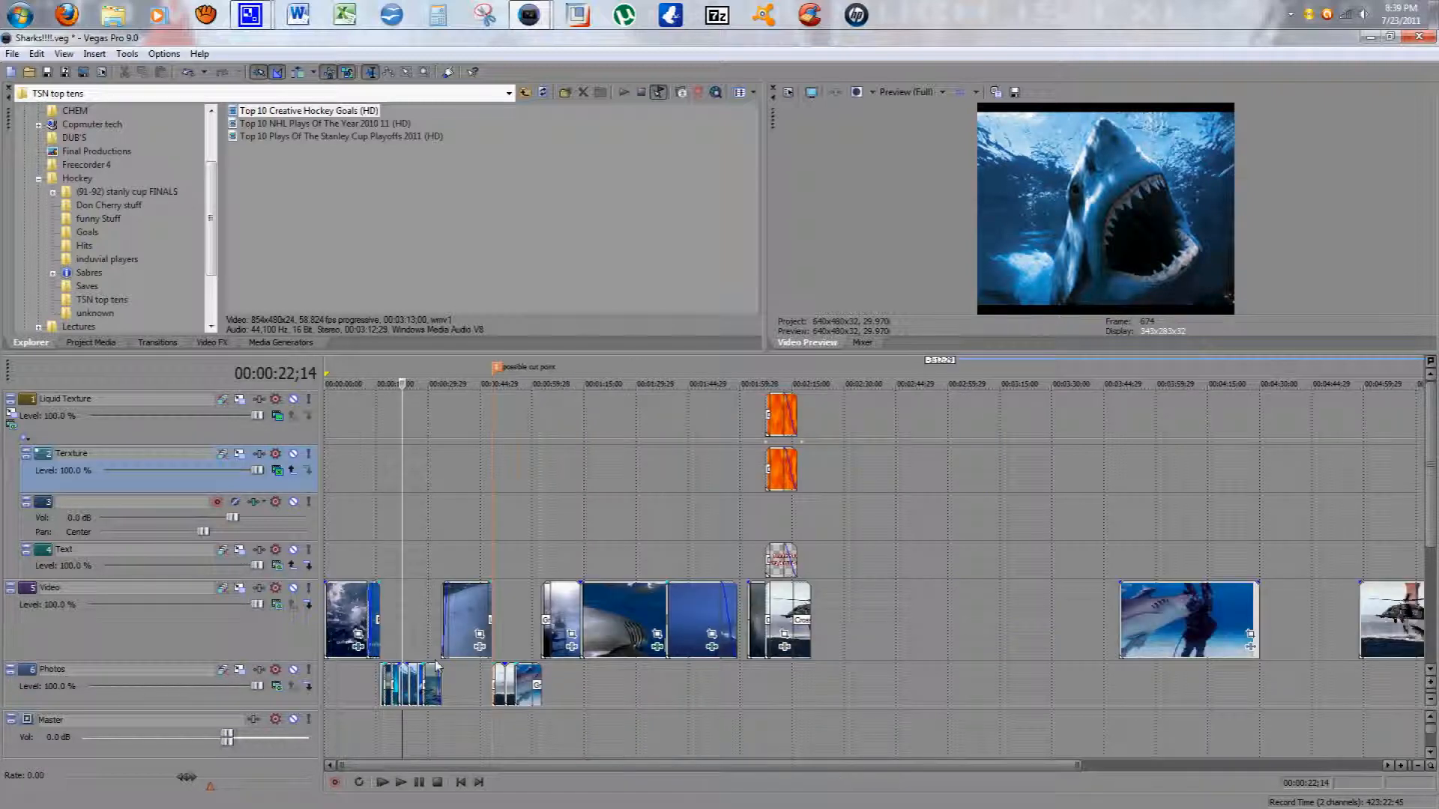
scroll(437, 667, "down", 2)
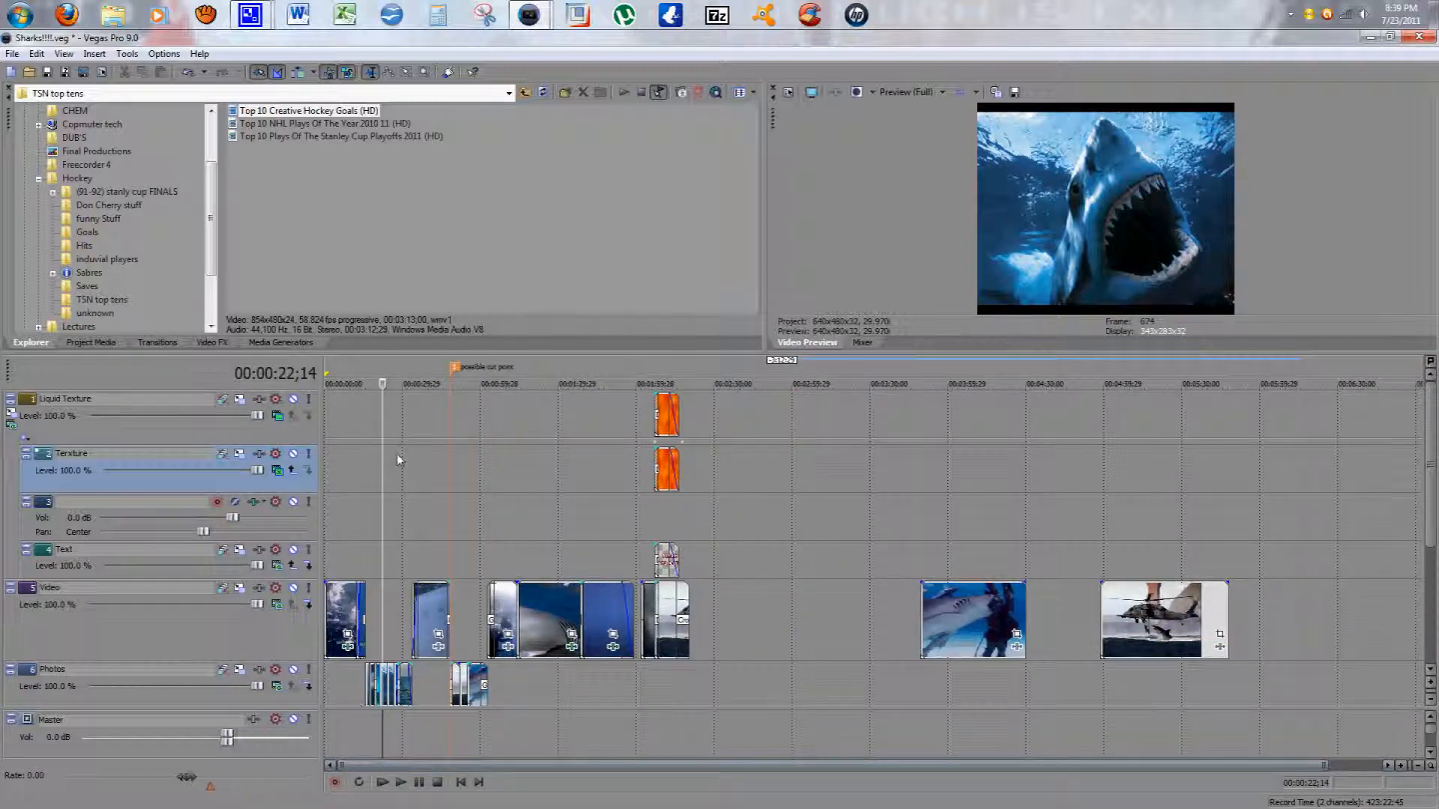
left_click(480, 446)
left_click_drag(476, 445, 517, 560)
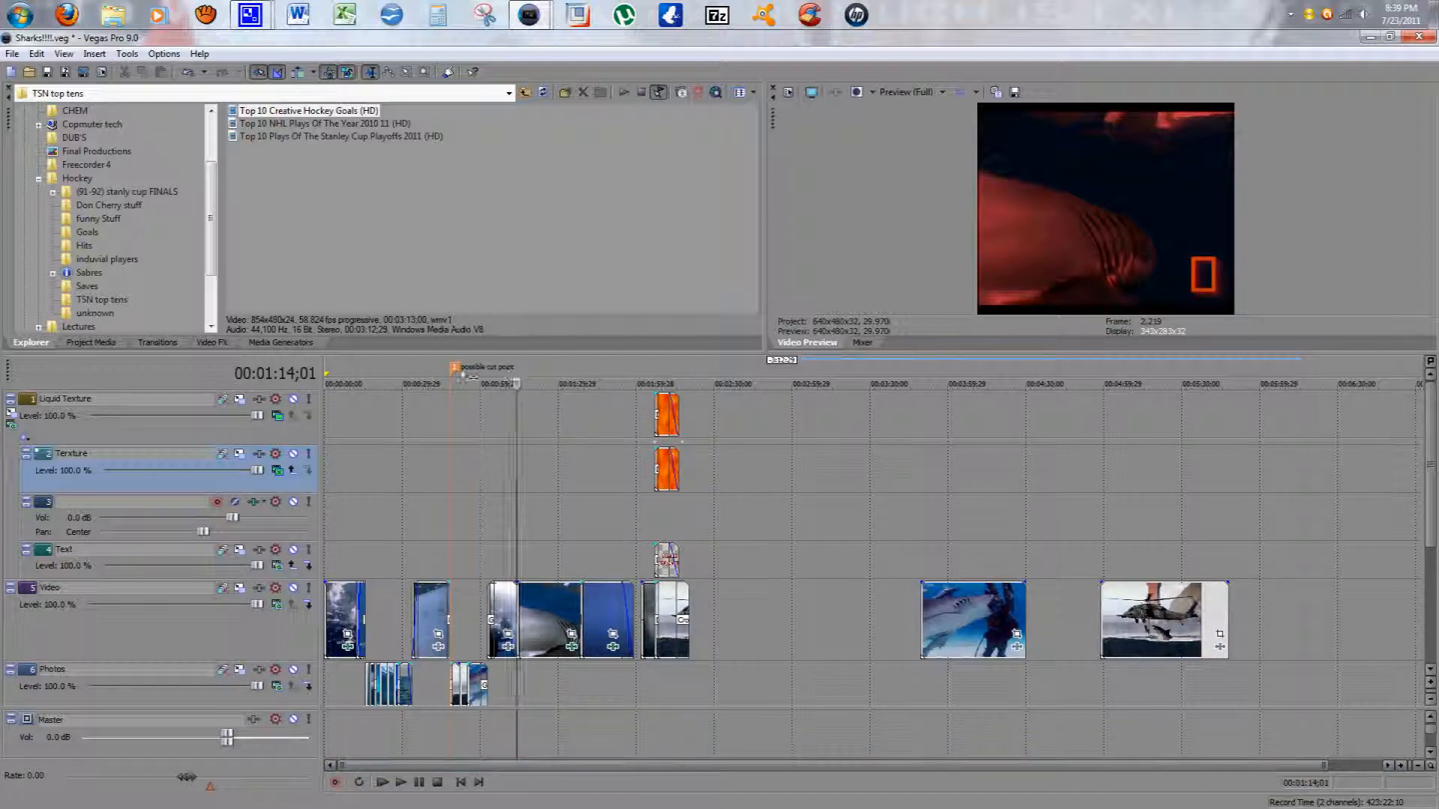
left_click(551, 380)
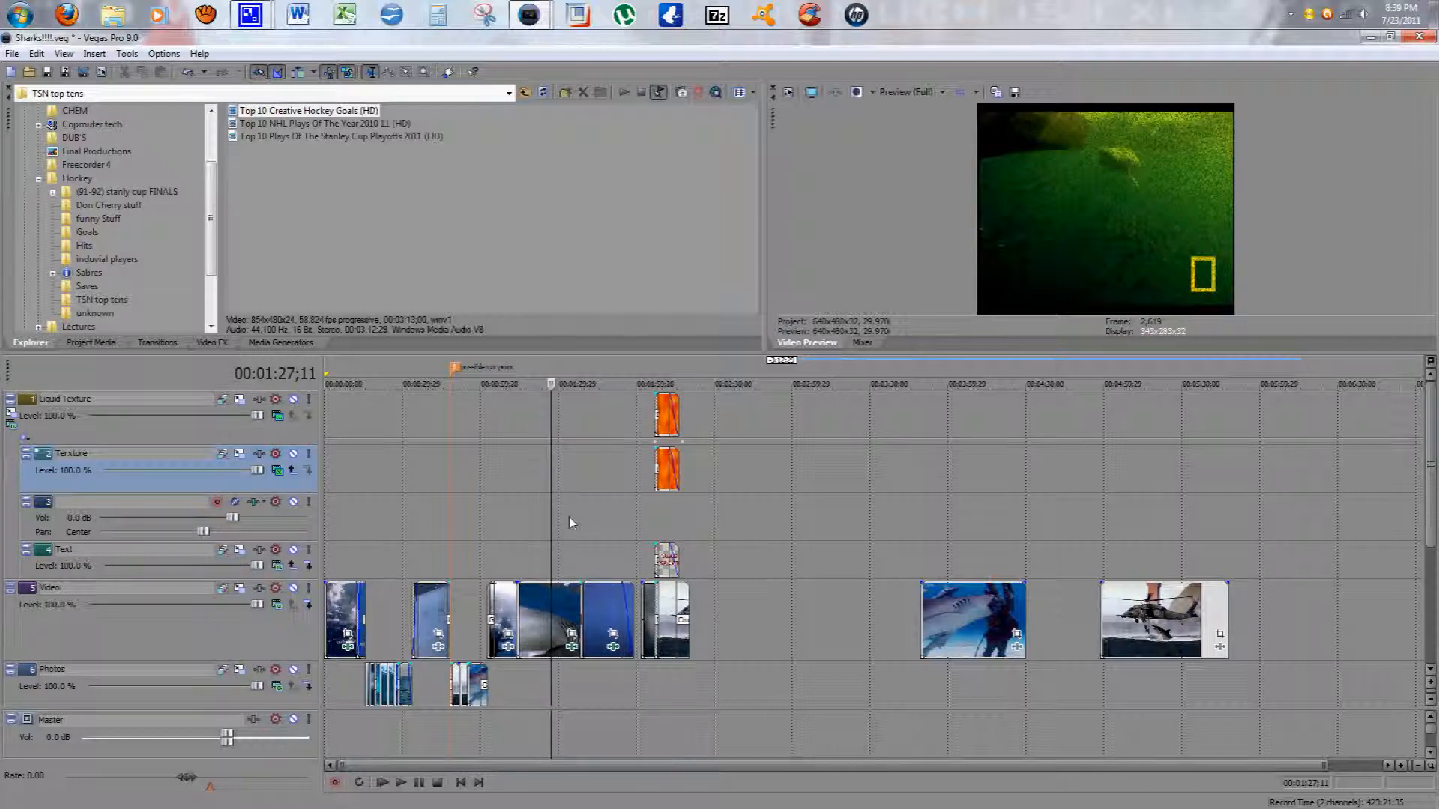
left_click(575, 523)
left_click(592, 548)
left_click(580, 374)
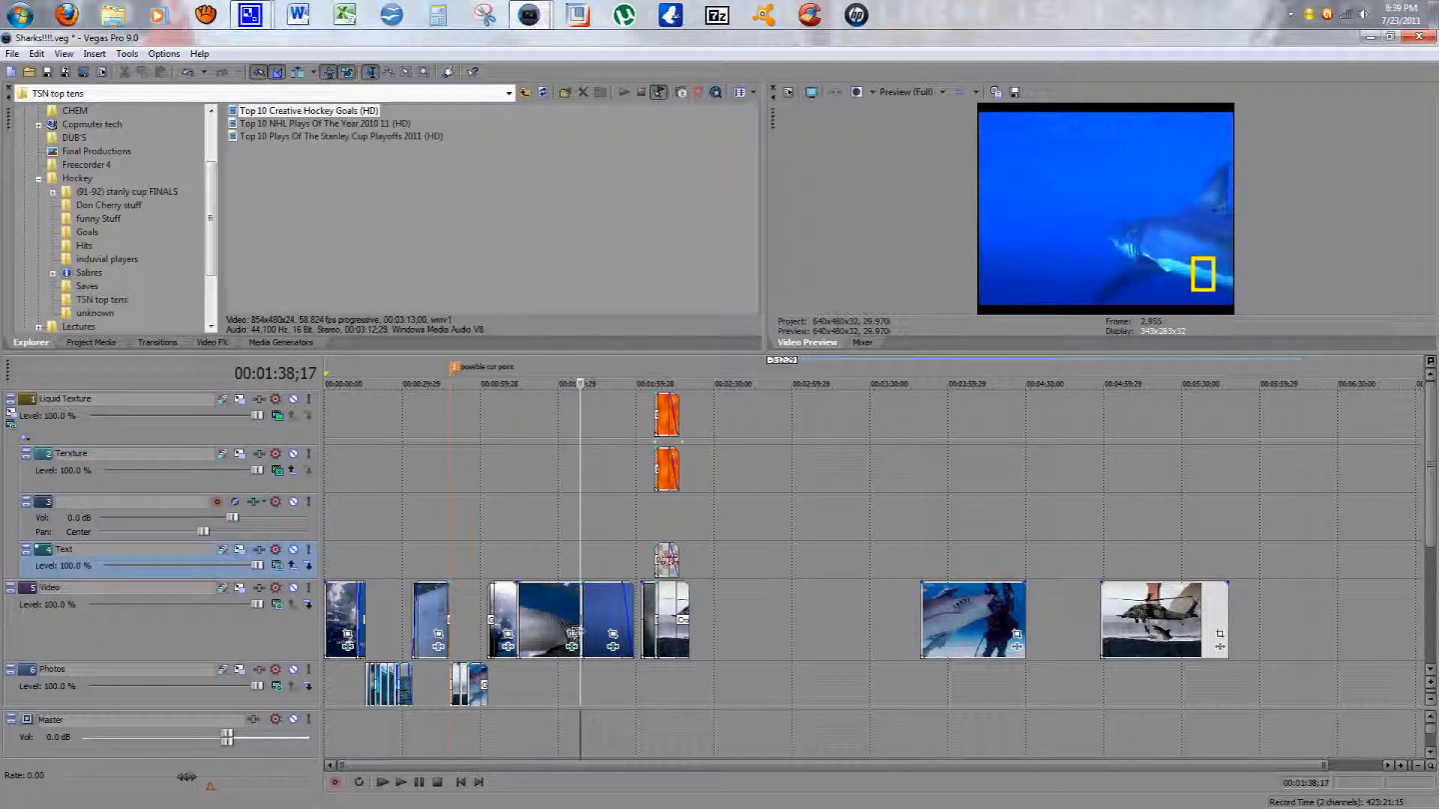
left_click(579, 632)
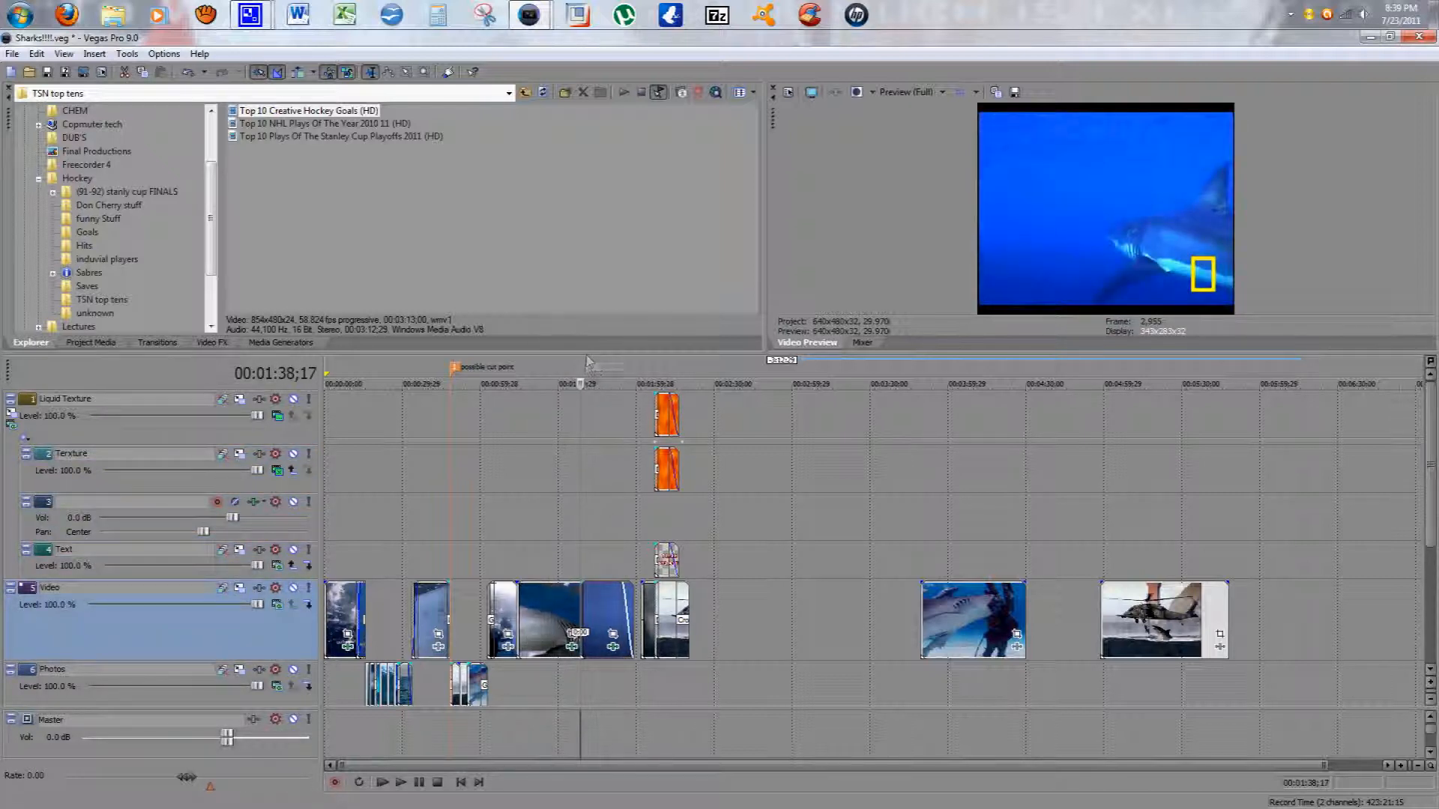
Step: Insert a marker at the playhead around 00:01:38;17 and delete it again
key("m")
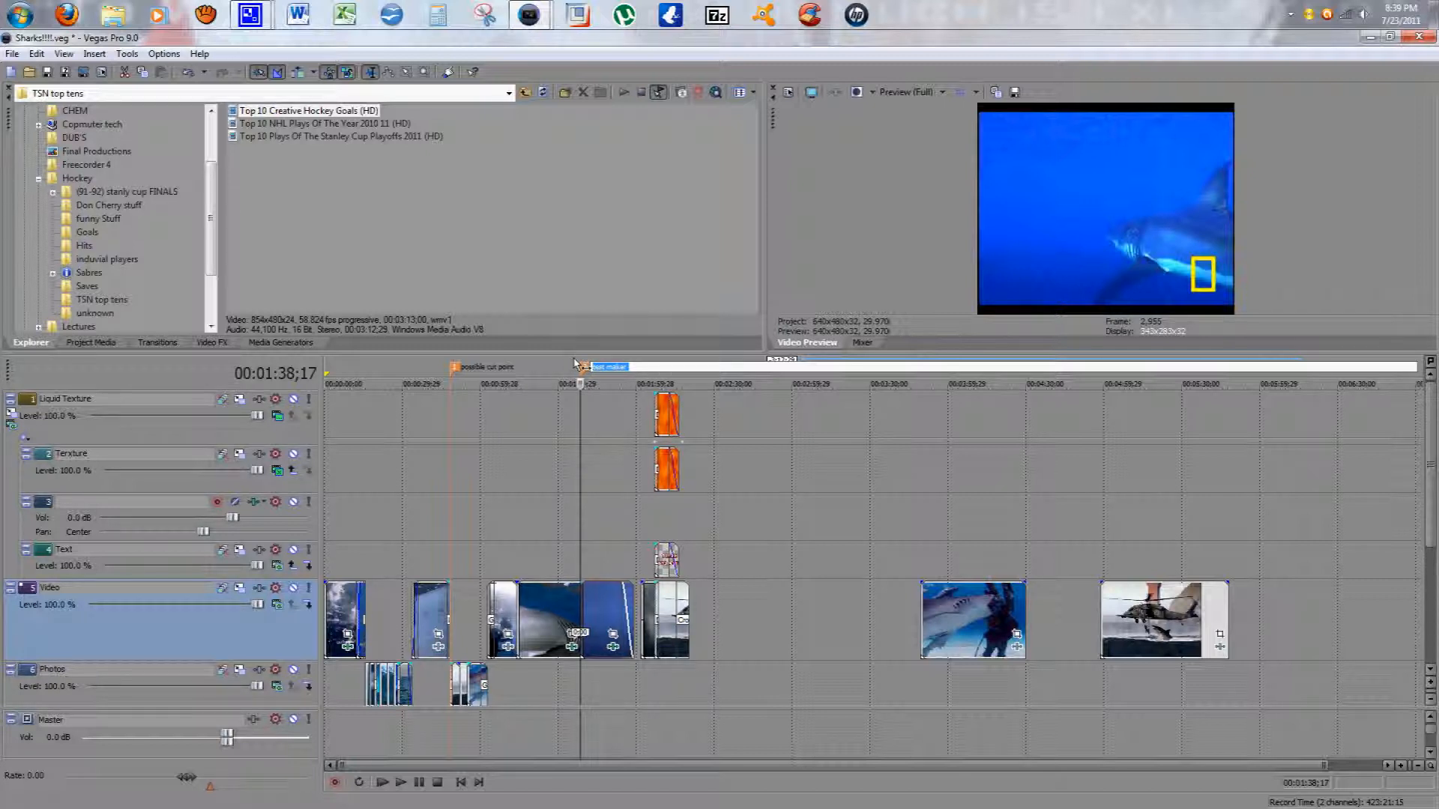
left_click(545, 380)
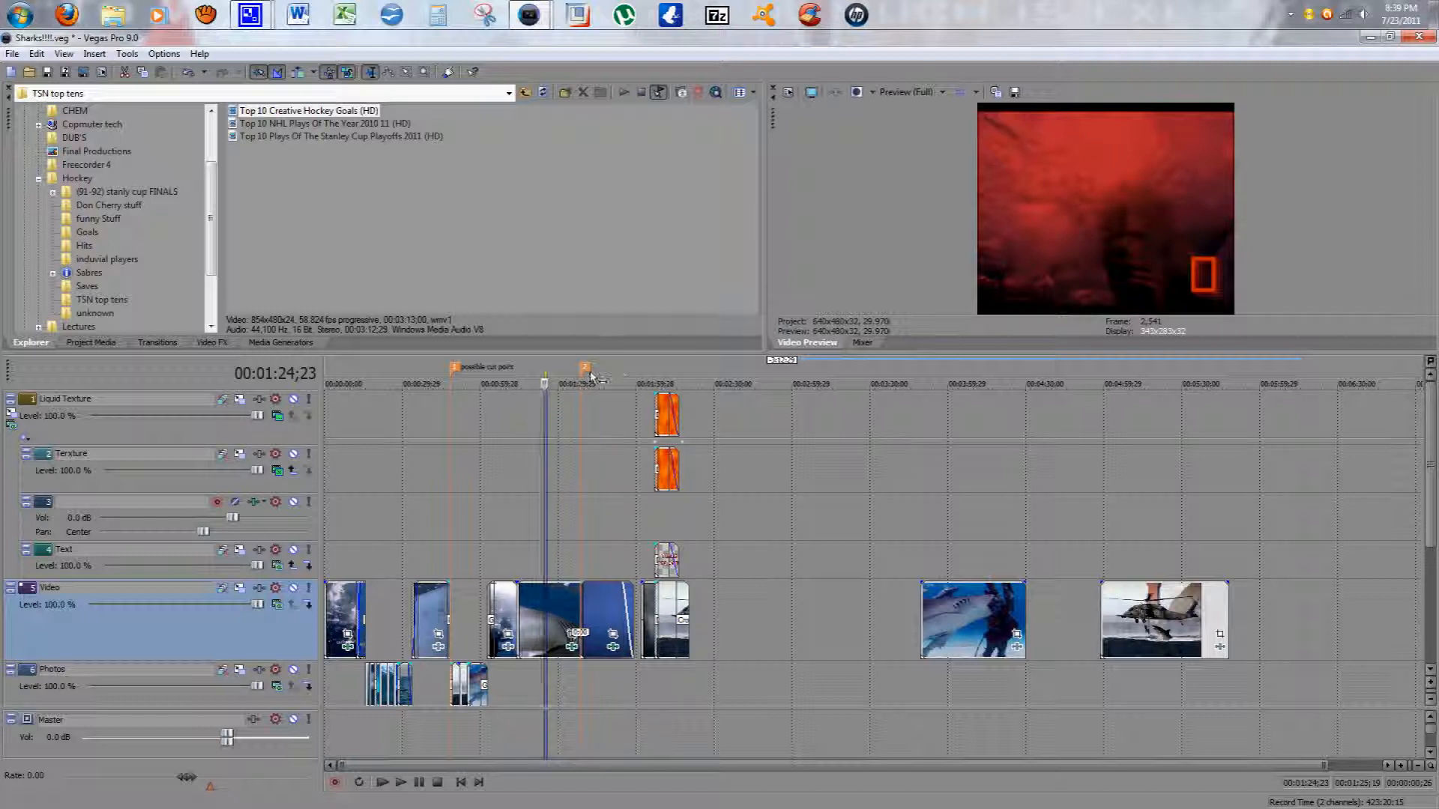
left_click(590, 366)
right_click(591, 366)
left_click(616, 413)
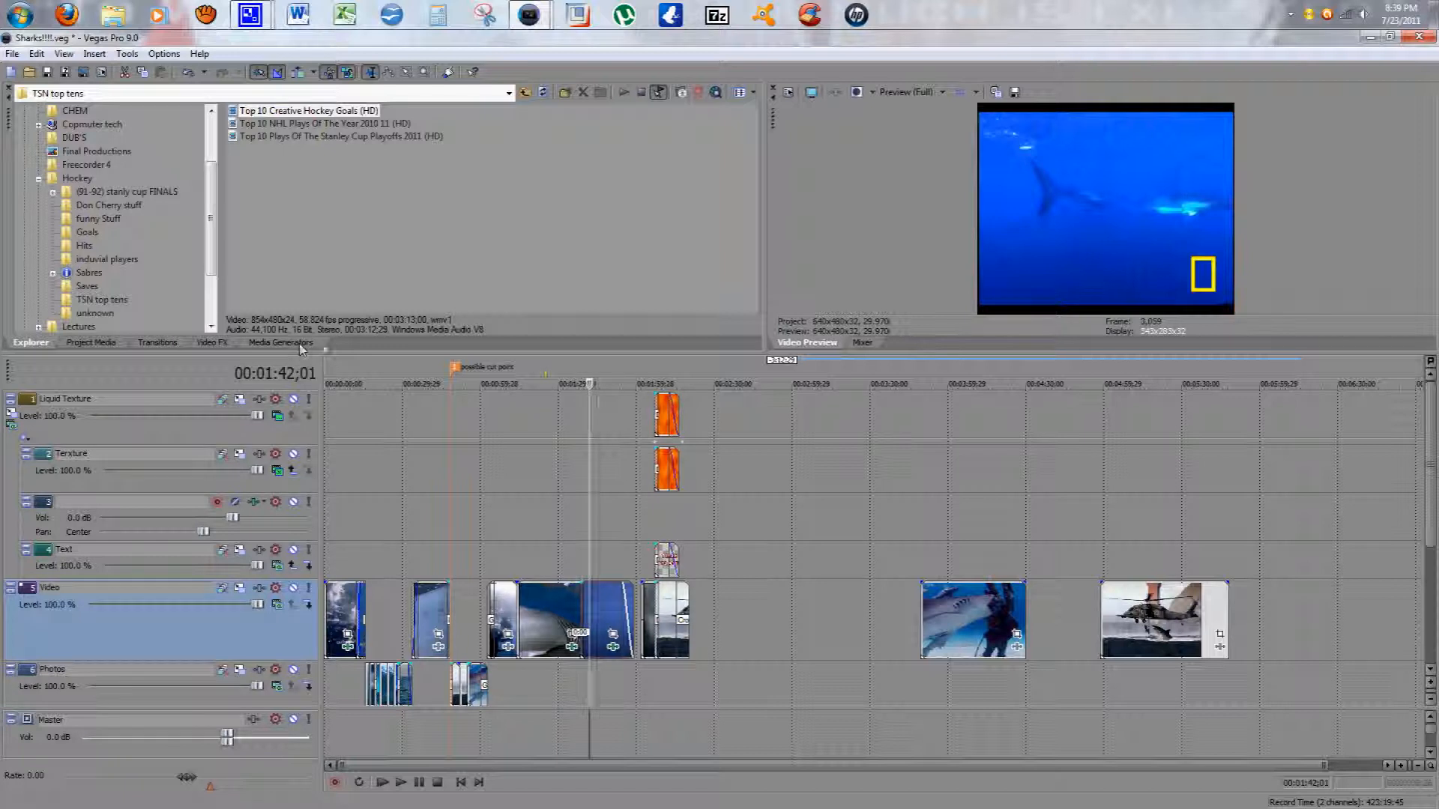
Step: Open the Funny Stuff clip Gang Green Video - NHL VideoCenter(18) in the Trimmer
left_click_drag(762, 224, 586, 246)
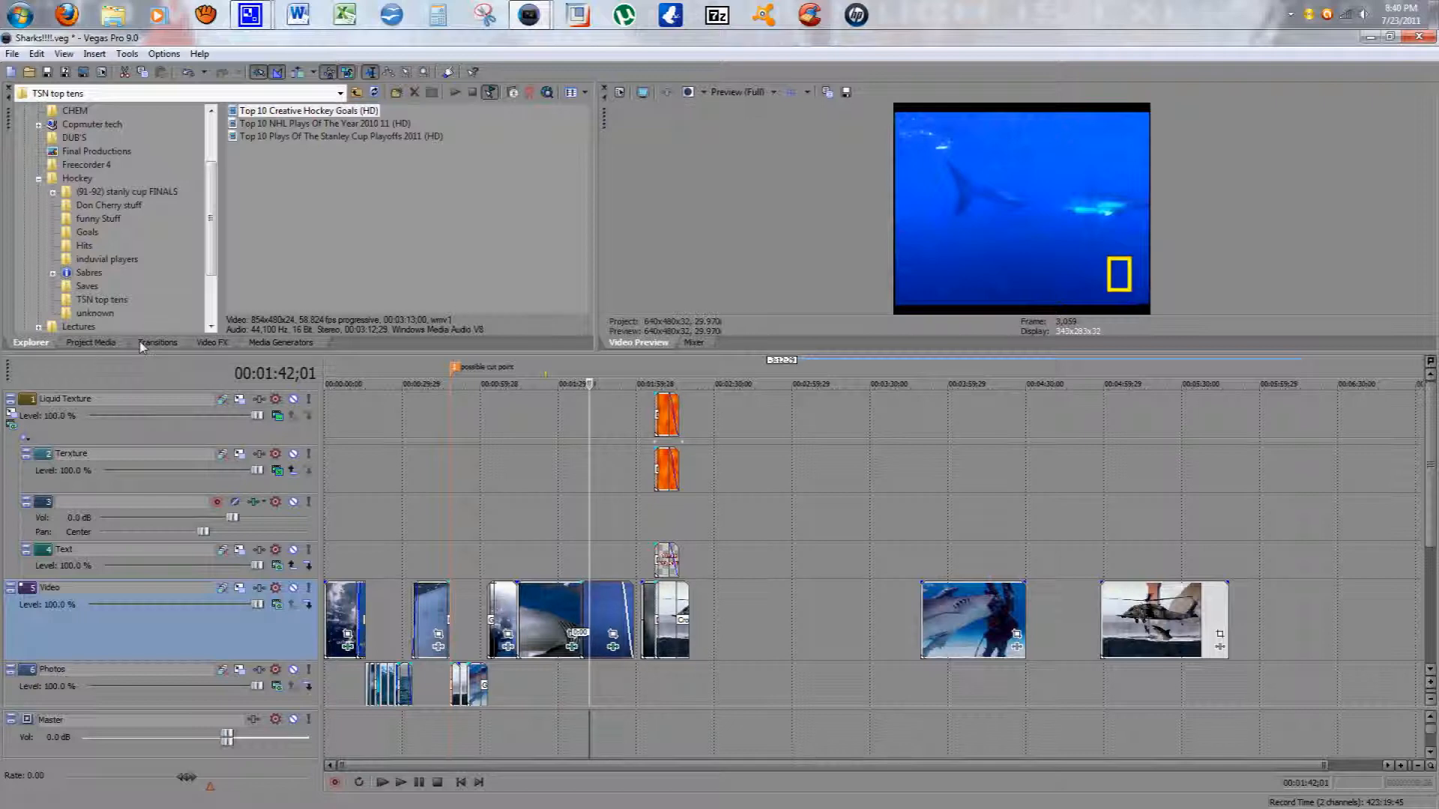
left_click(84, 343)
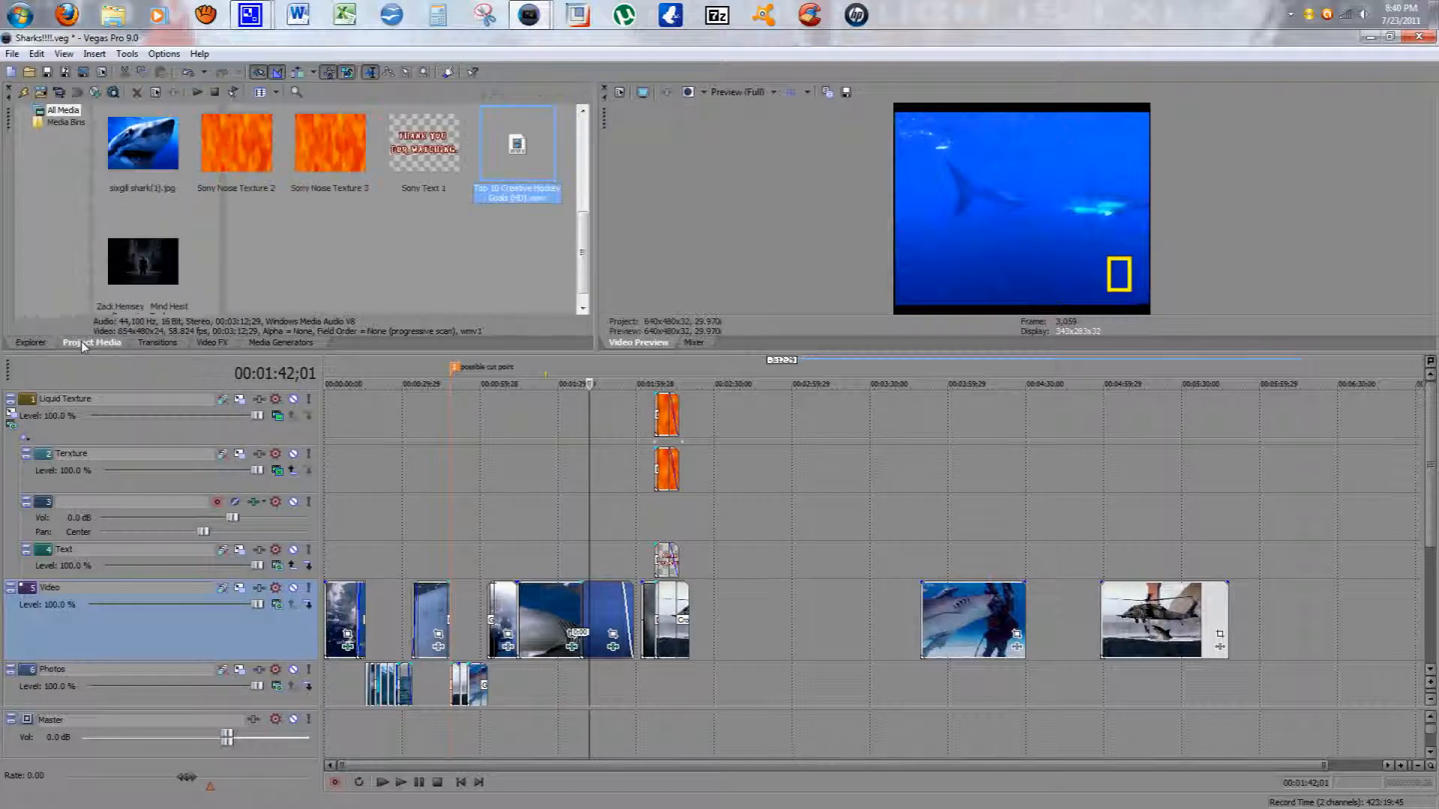
left_click(31, 342)
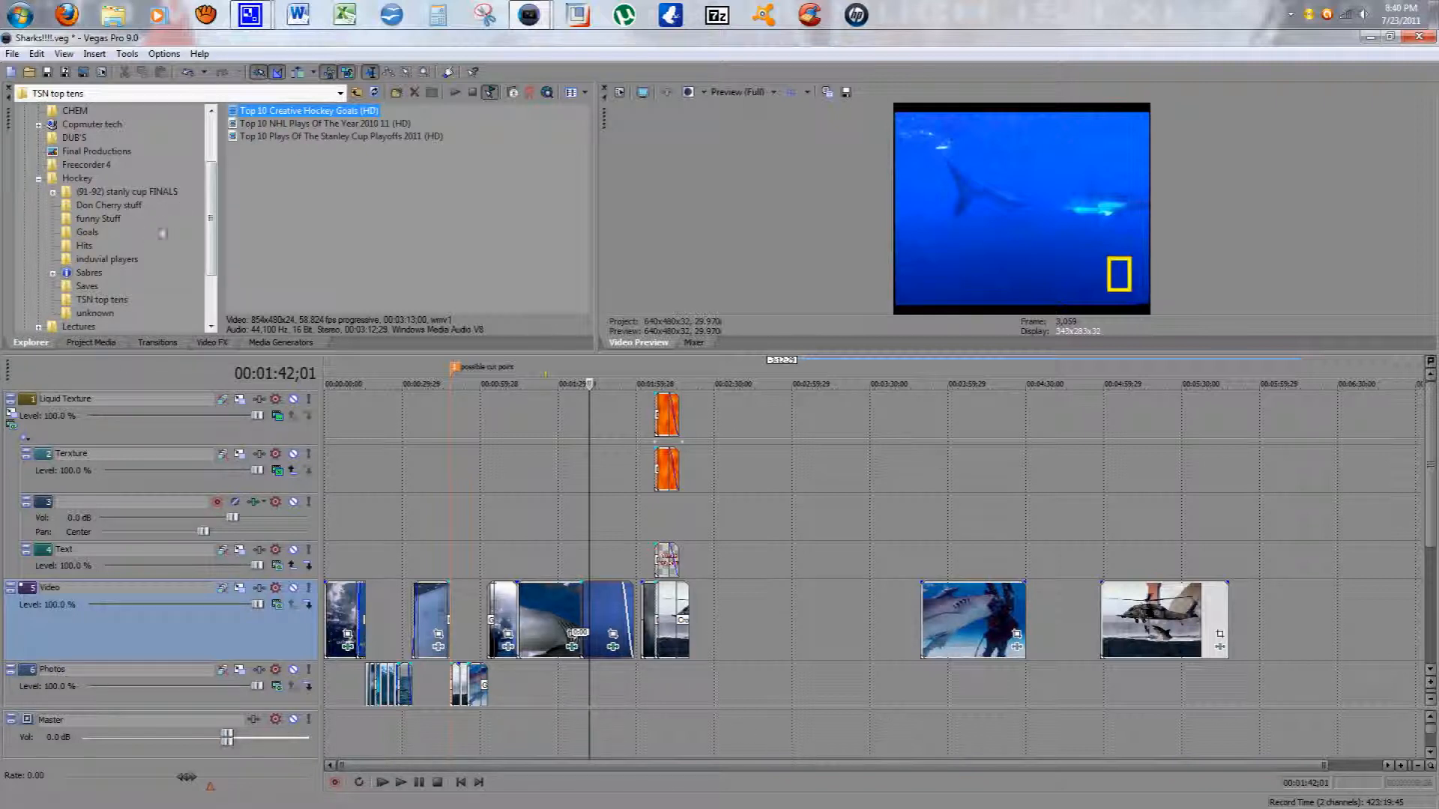
left_click(89, 220)
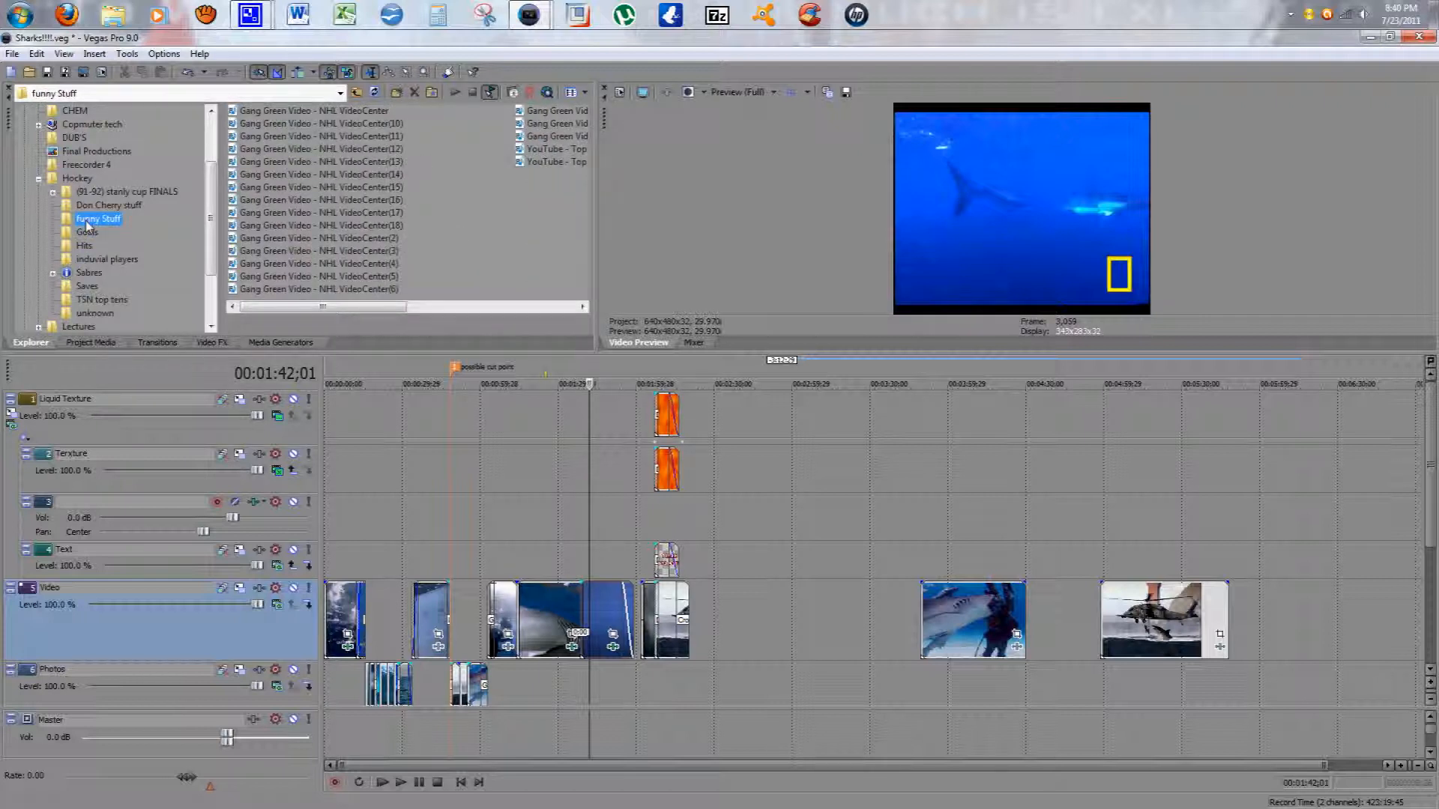
left_click(306, 226)
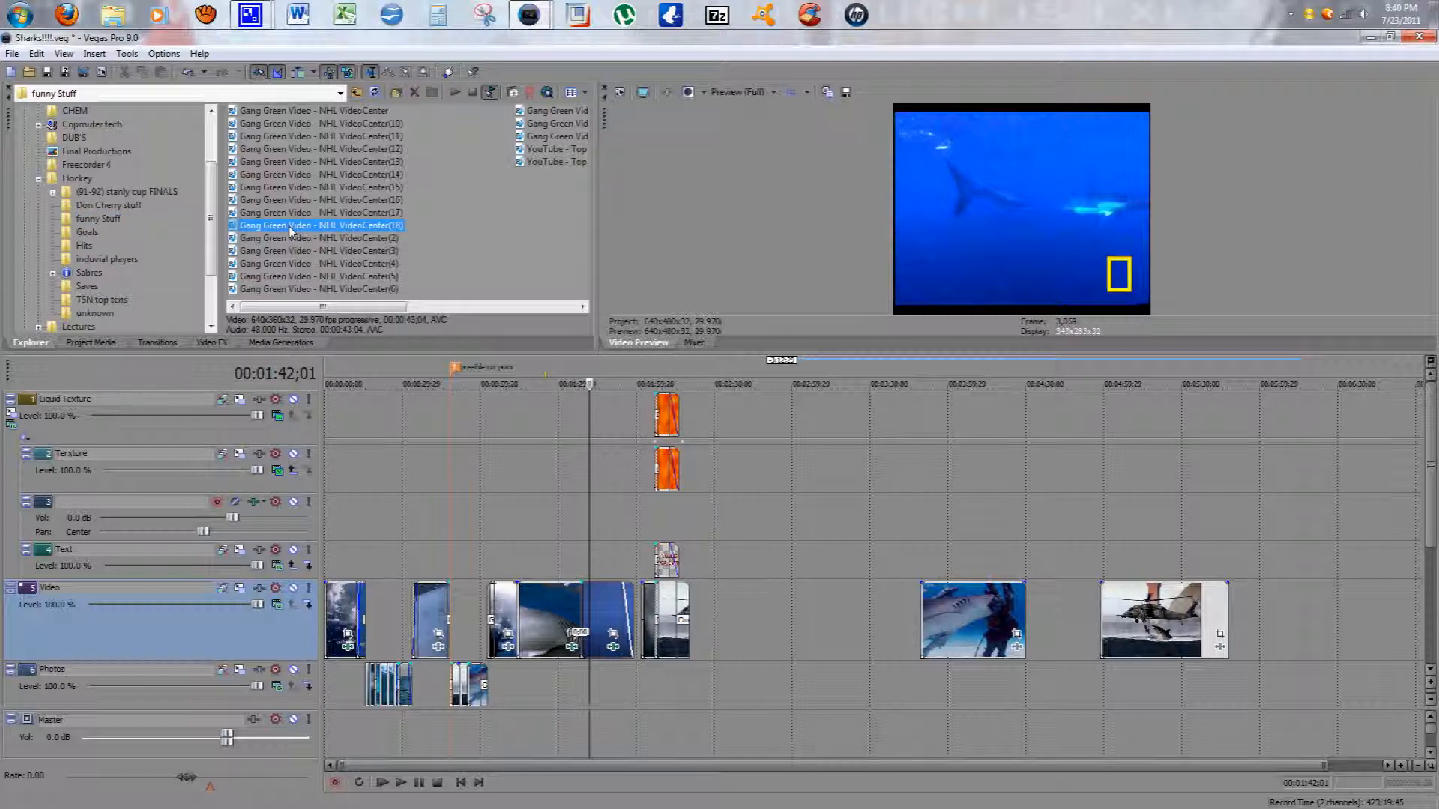
right_click(307, 227)
left_click(339, 254)
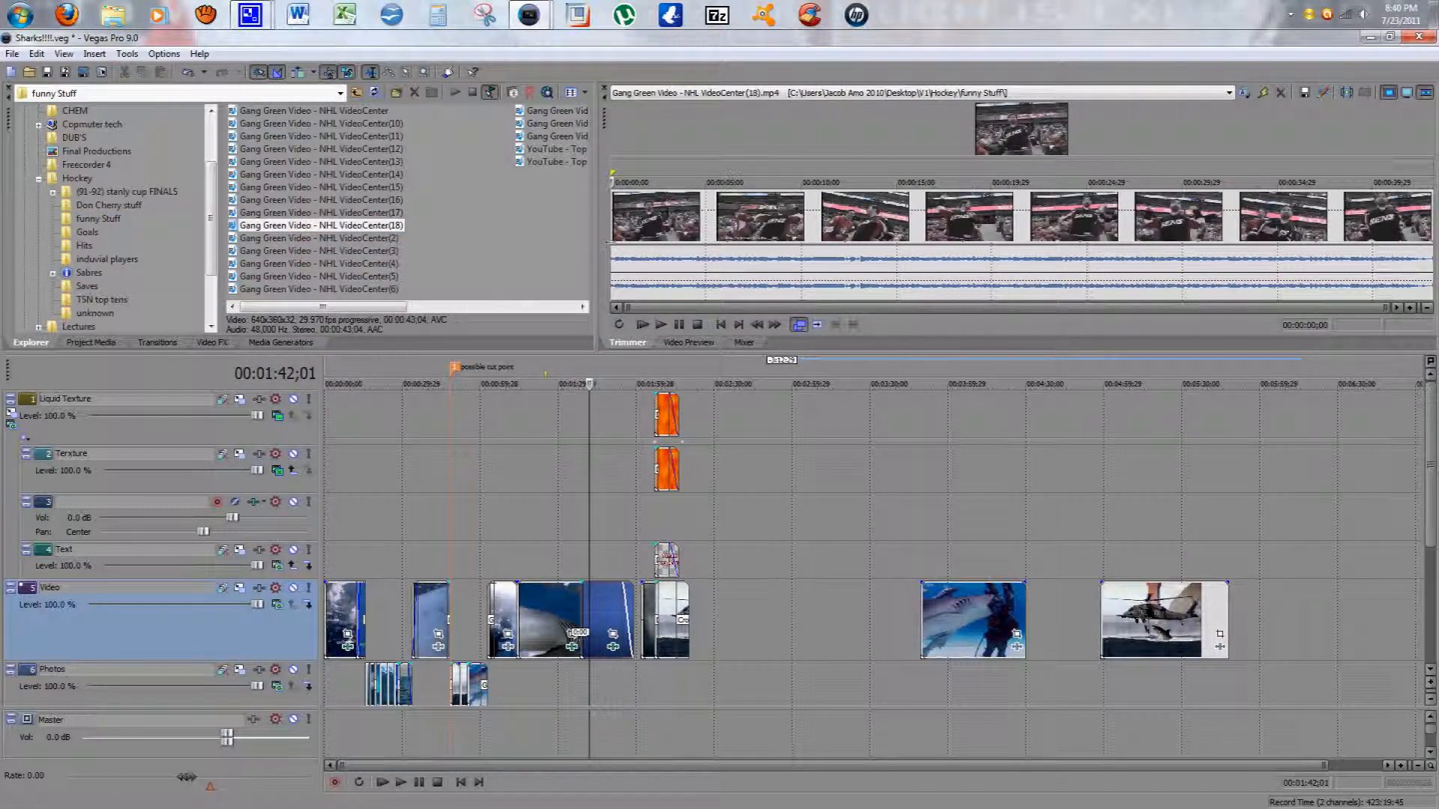
Step: Load VideoCenter(17) and then VideoCenter(15) from the Funny Stuff folder into the Trimmer
left_click_drag(593, 235, 547, 270)
right_click(319, 215)
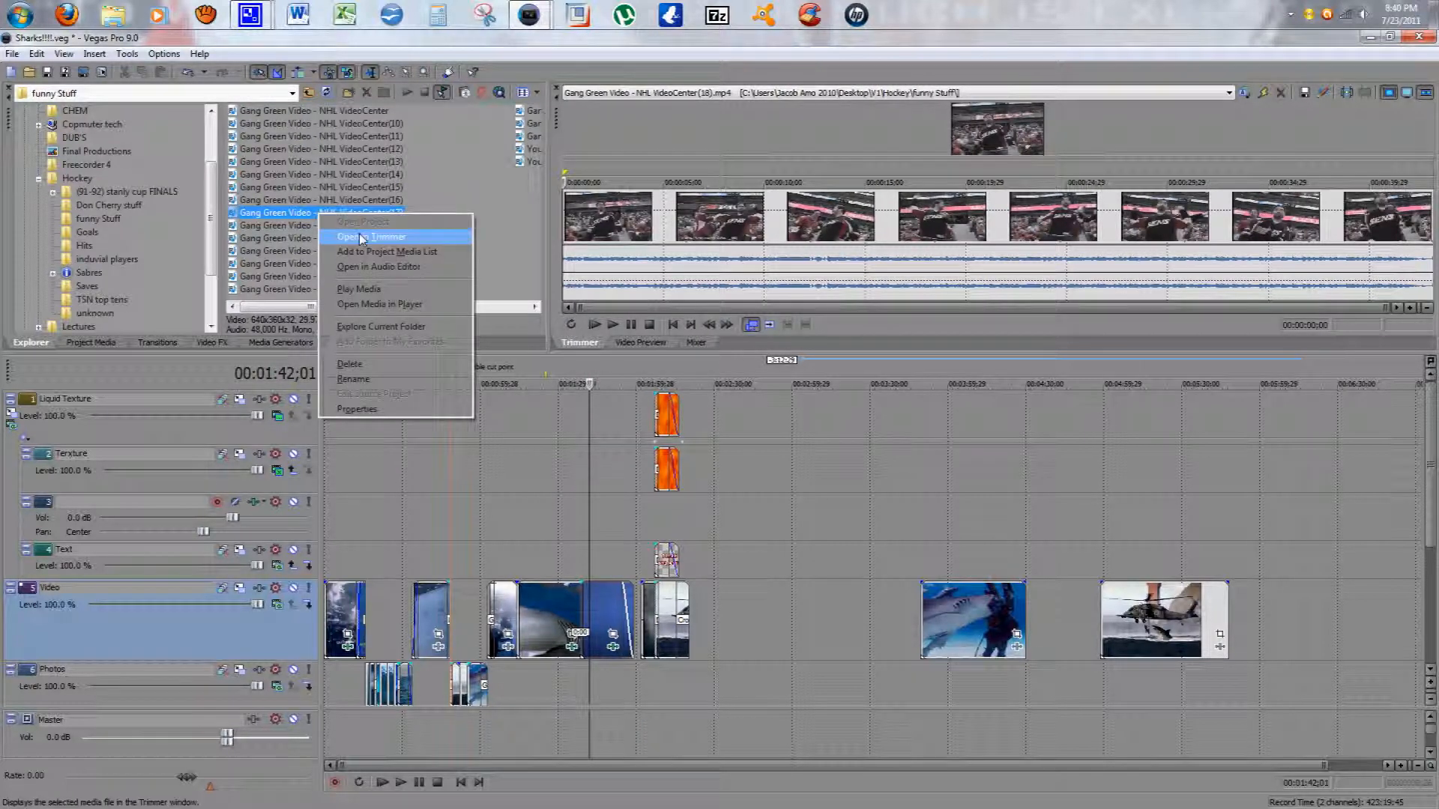
left_click(360, 236)
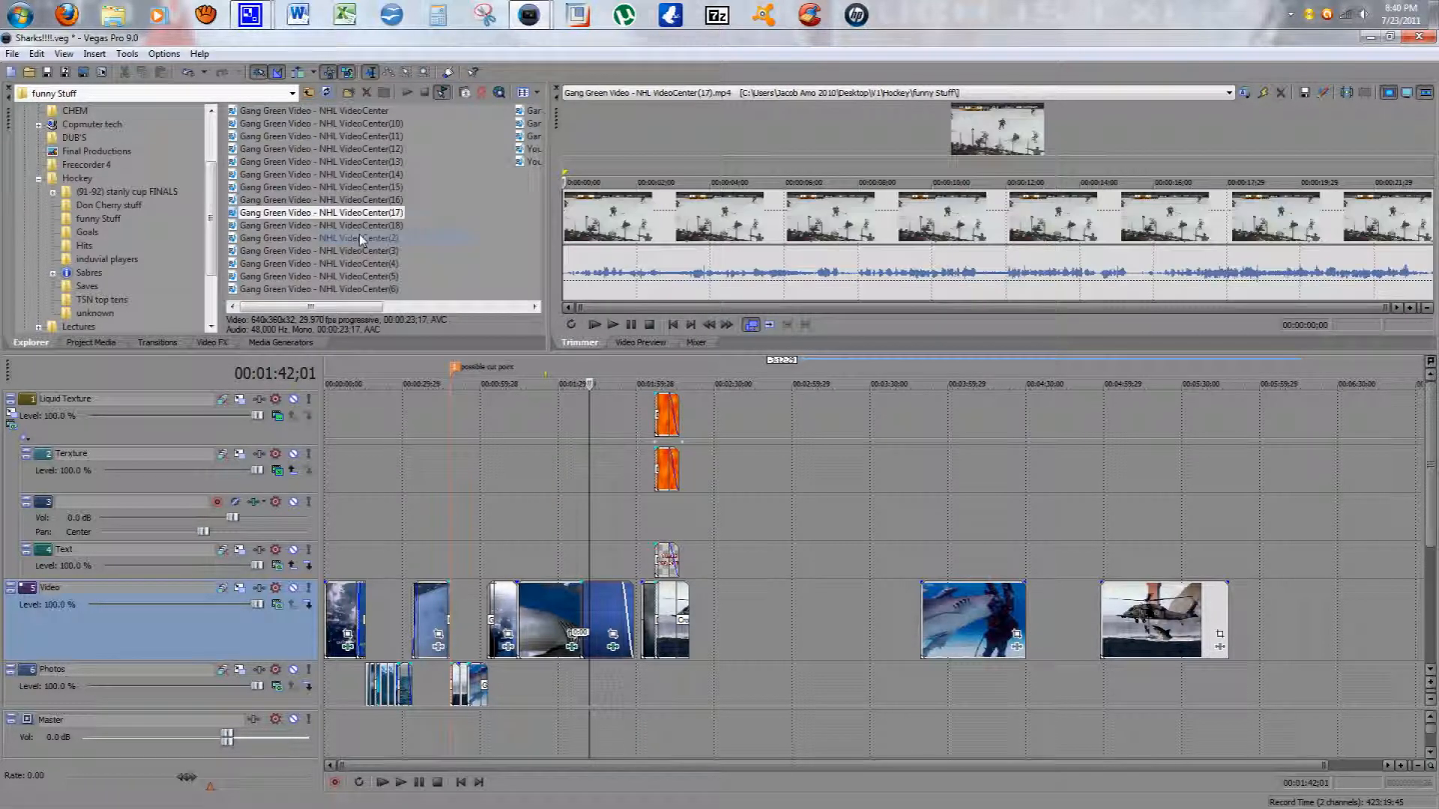
right_click(282, 189)
left_click(309, 215)
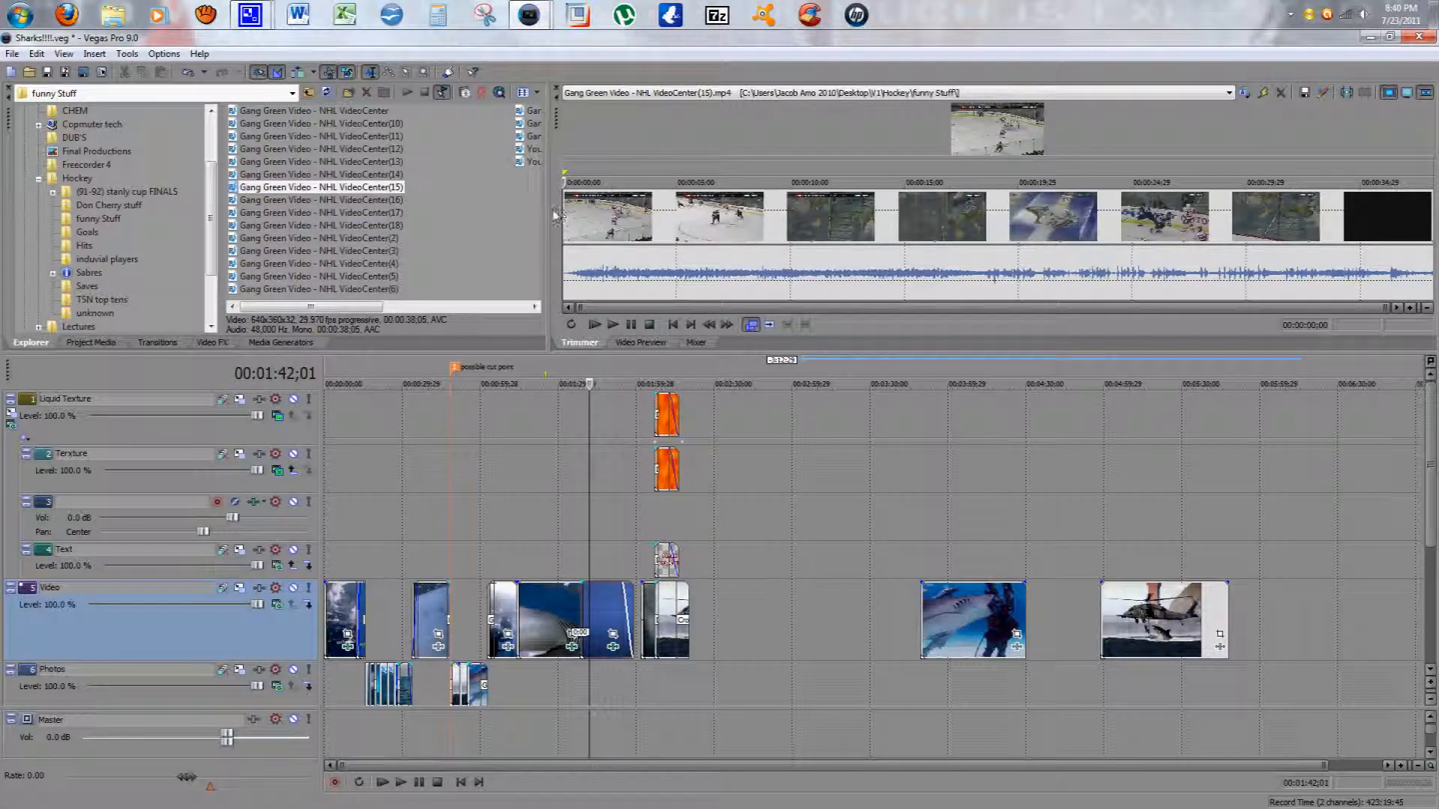
Step: Enlarge the Trimmer window and play the VideoCenter(15) clip in it
left_click_drag(556, 215, 439, 216)
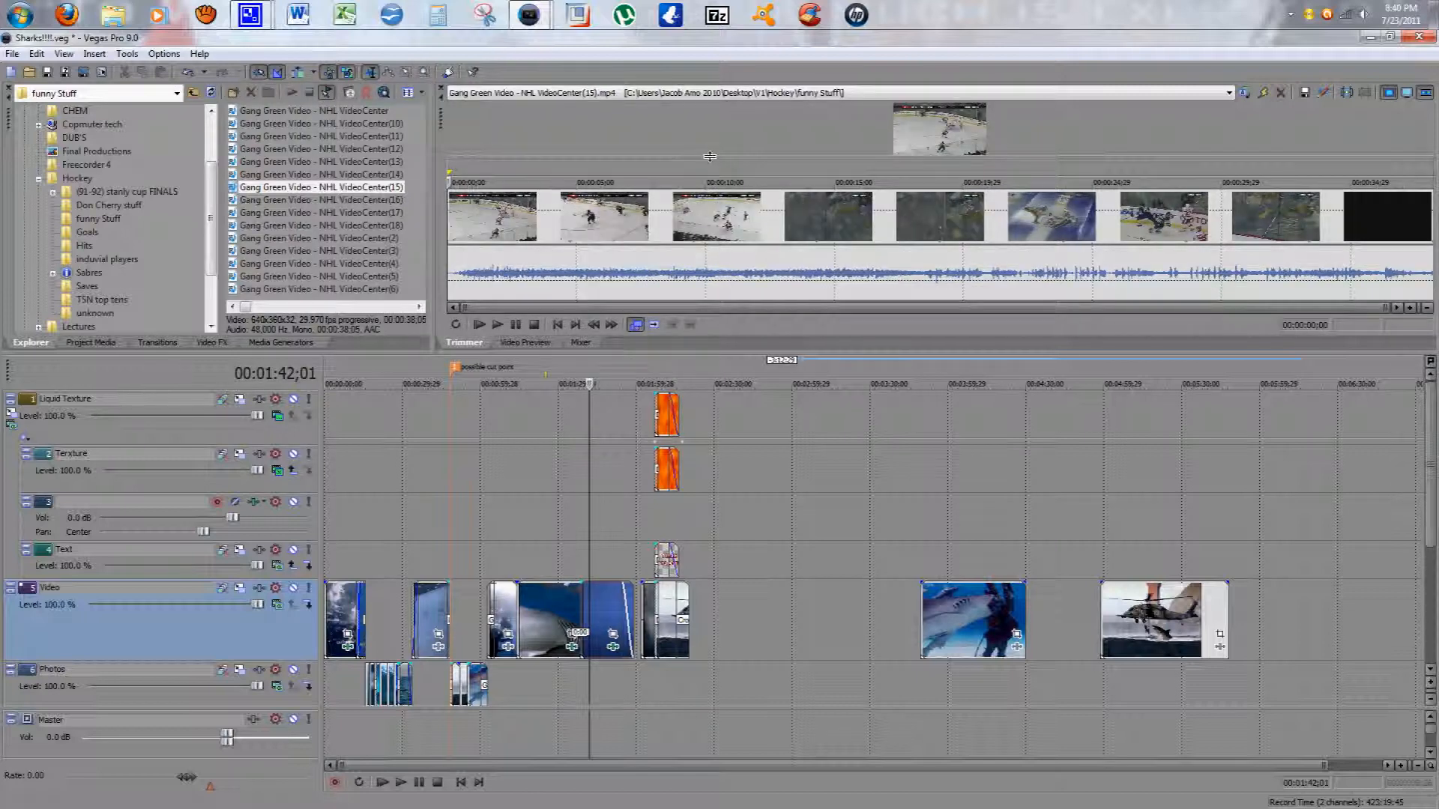
left_click_drag(710, 156, 713, 185)
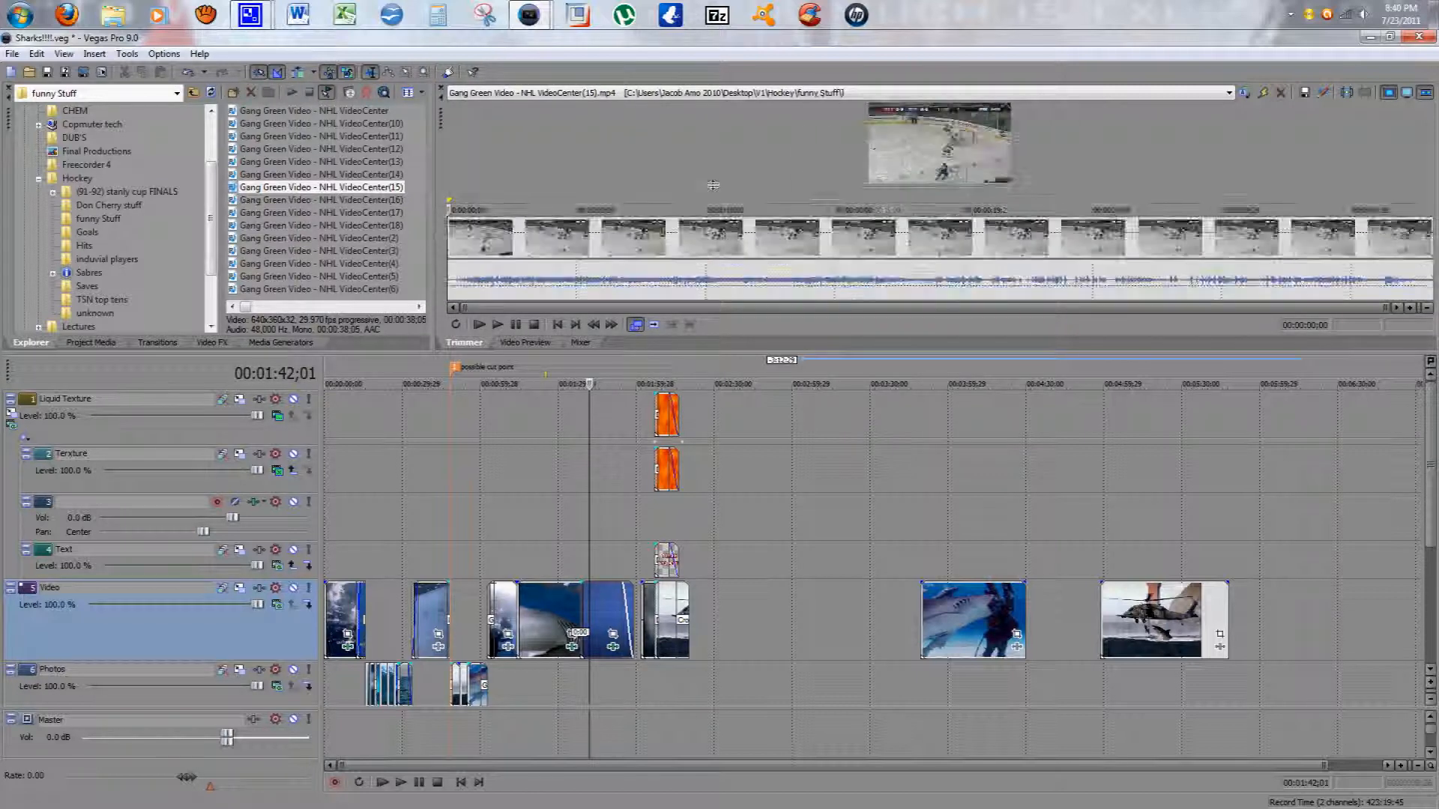
left_click(497, 327)
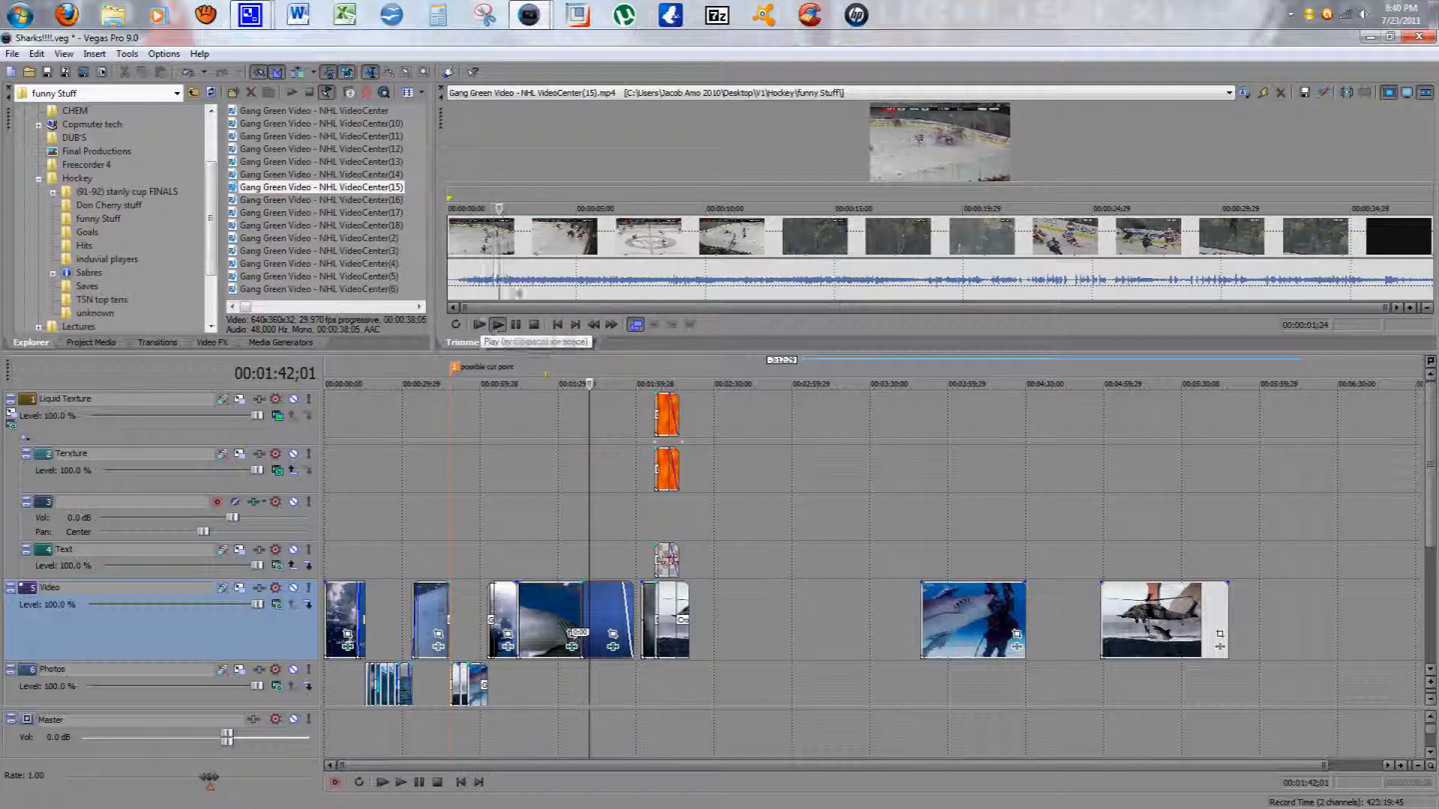
left_click_drag(866, 193, 866, 221)
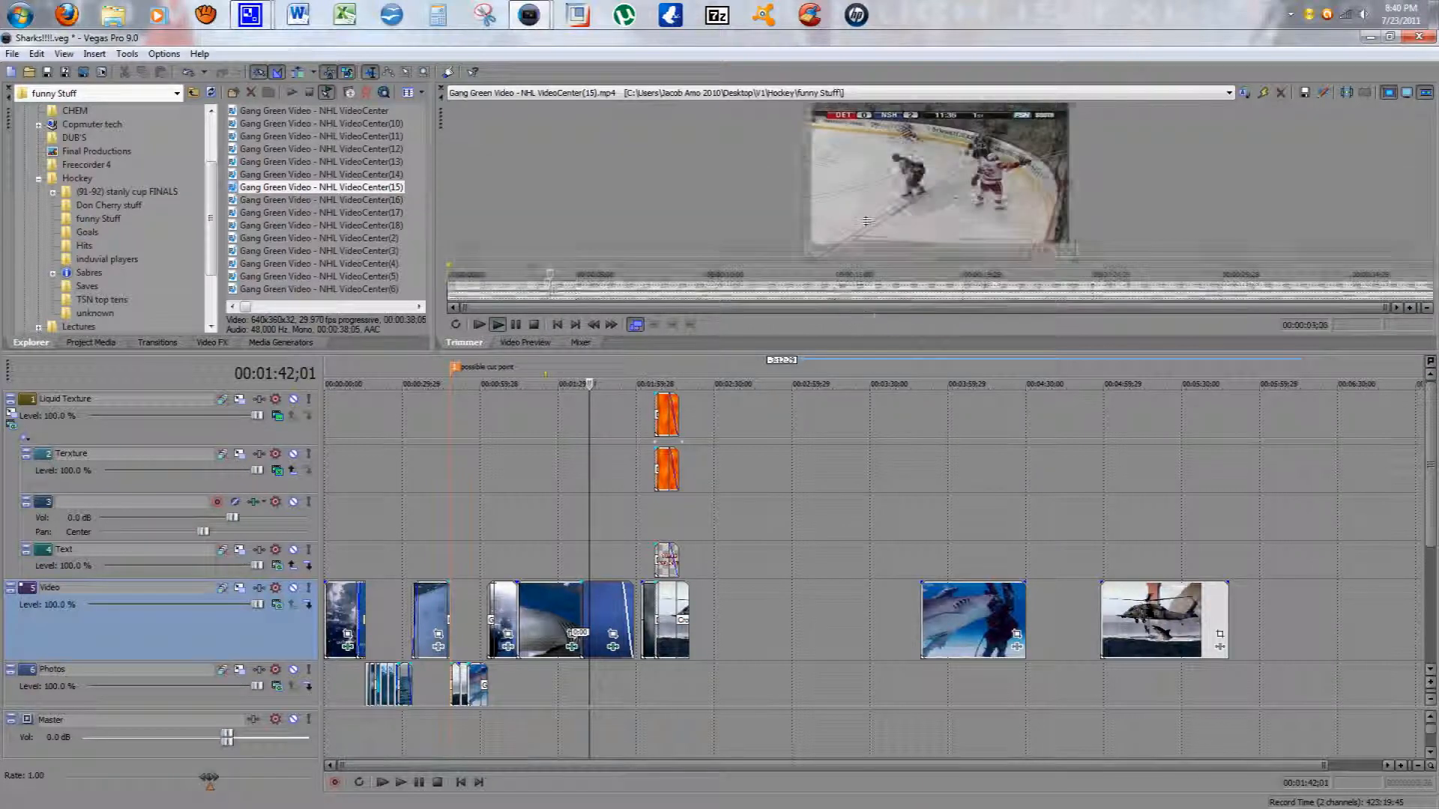
left_click_drag(870, 351, 876, 685)
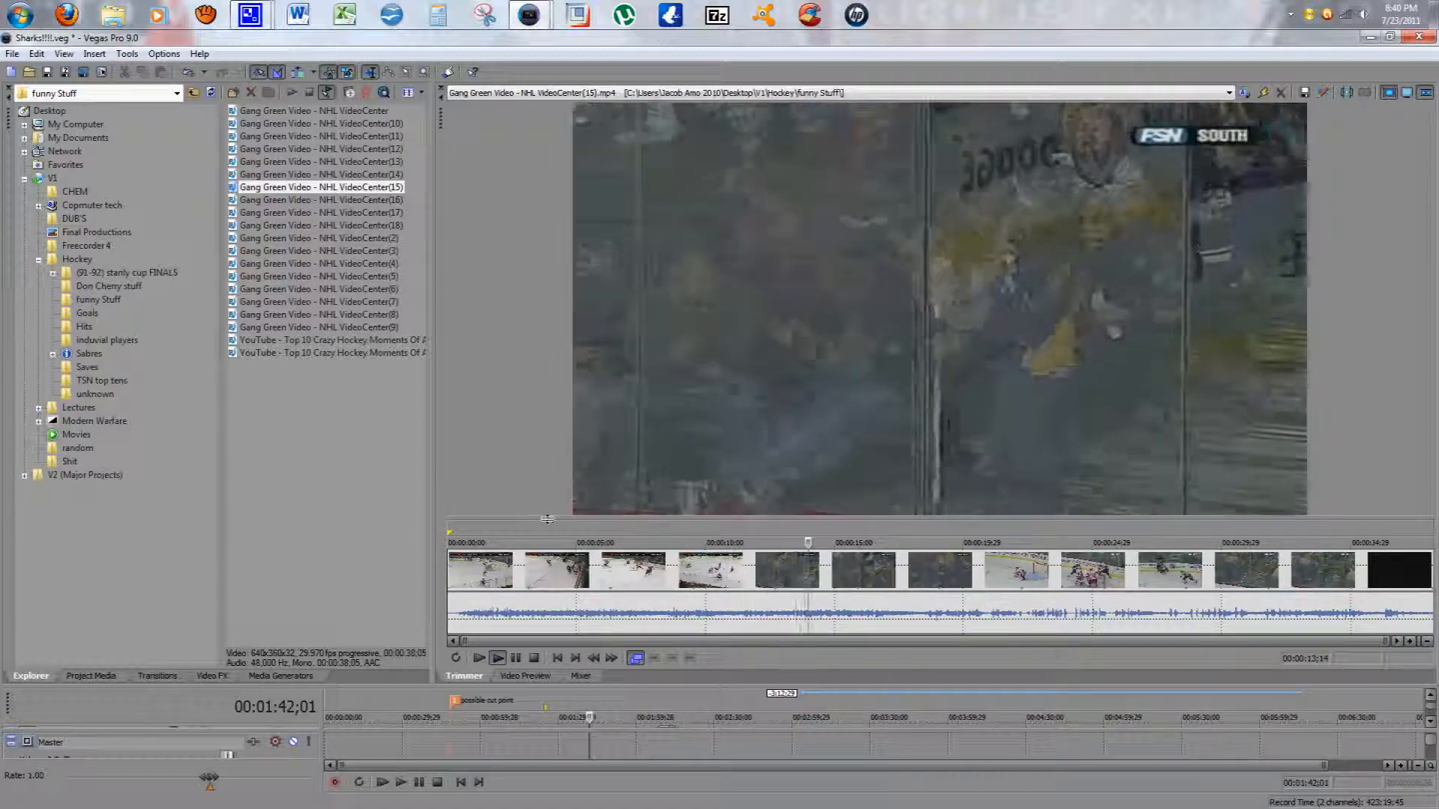
left_click_drag(547, 519, 547, 421)
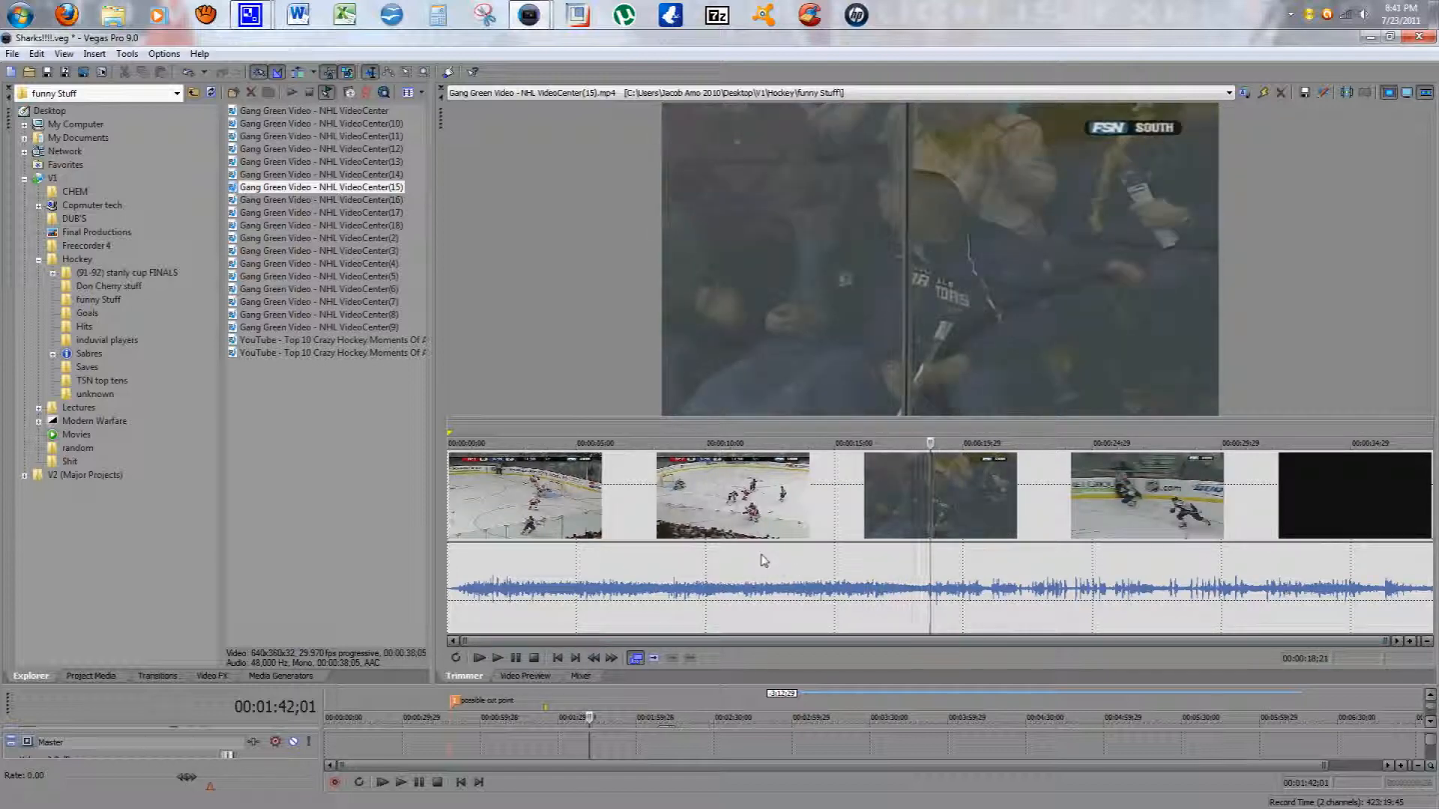
Step: Create a reversed subclip named Test from the Trimmer range of about 00:00:10;04 to 00:00:27;13
left_click_drag(709, 500, 1156, 524)
right_click(1022, 556)
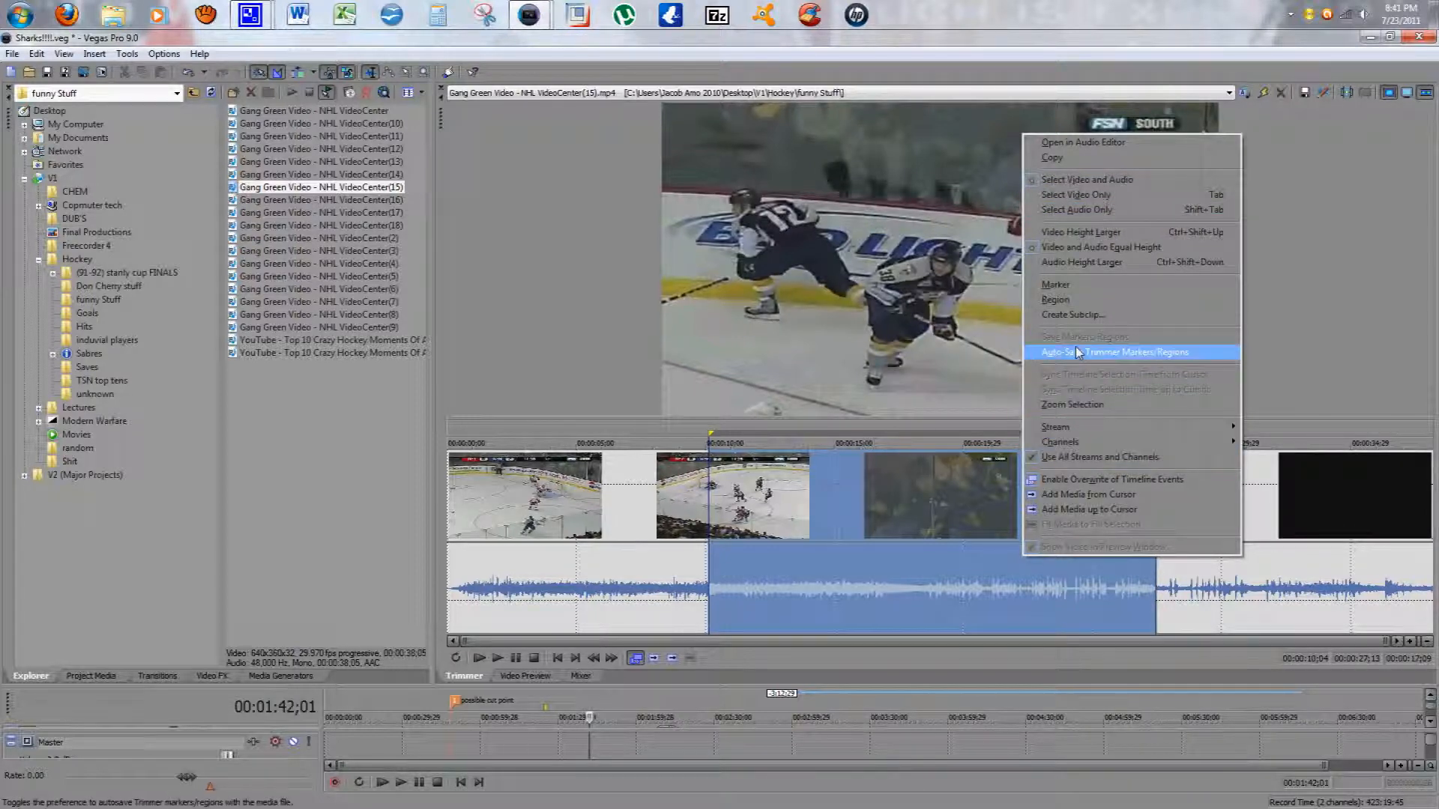
left_click(1078, 315)
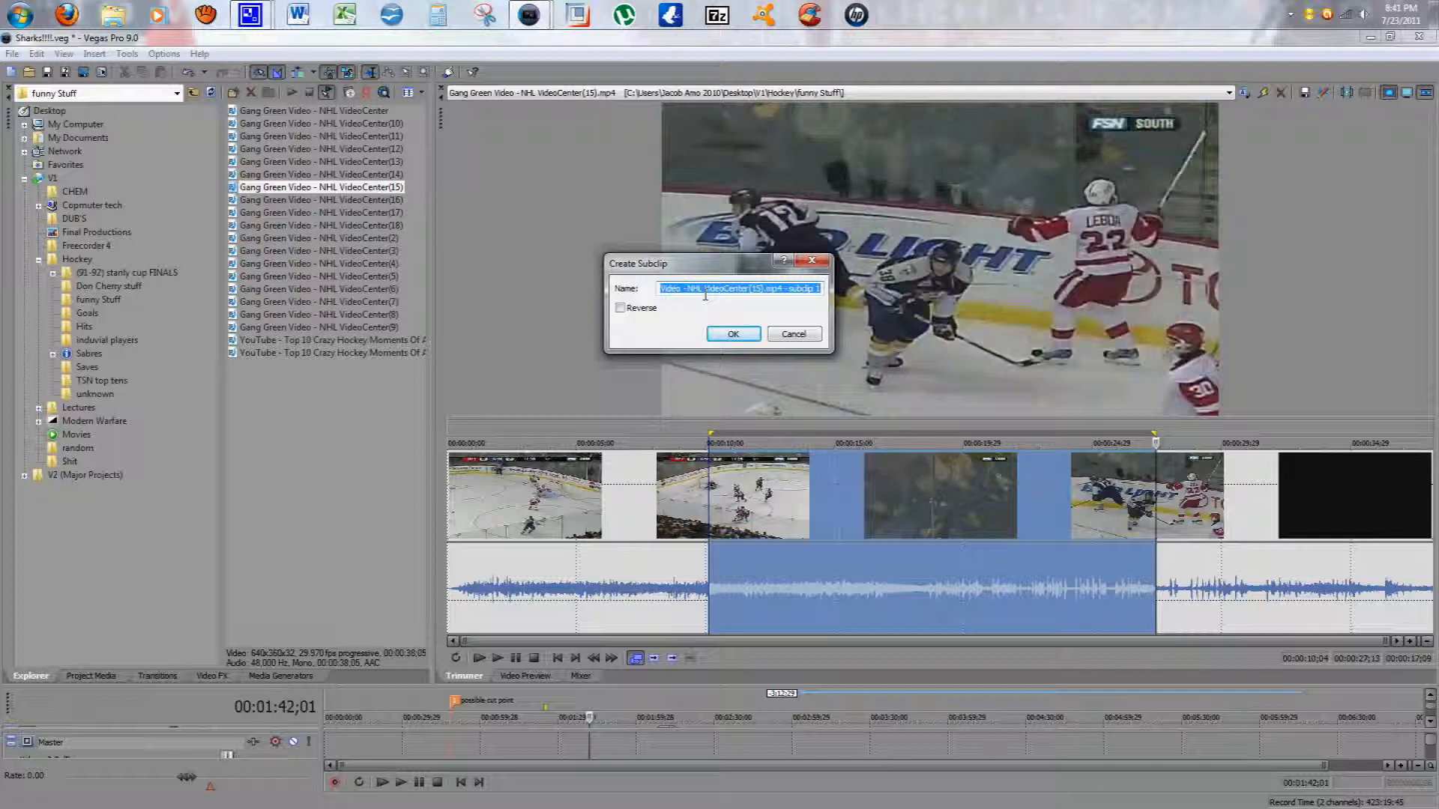
type("Test")
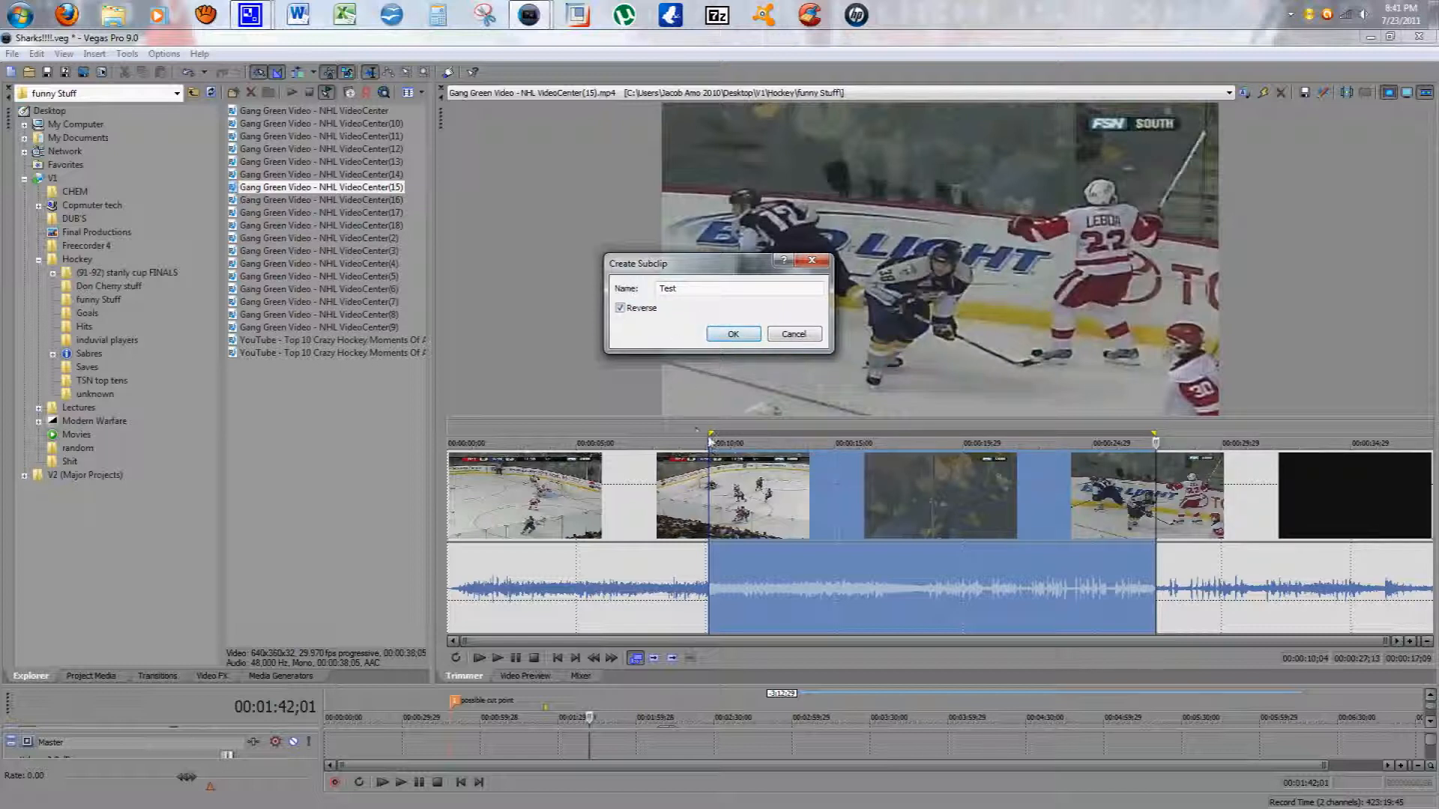
left_click(733, 335)
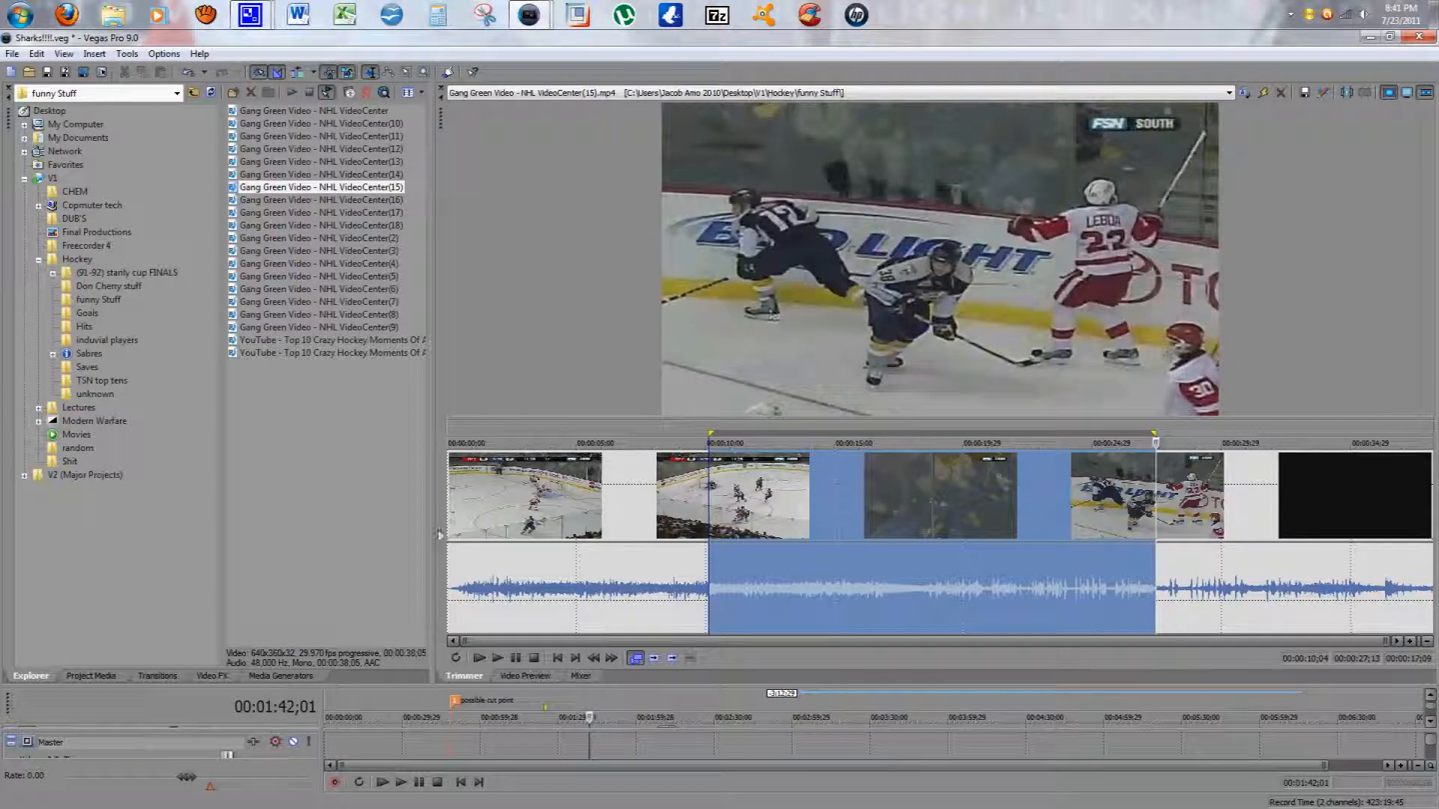
Step: Select the Test (reversed) subclip in the project media and restore the timeline to full size
left_click(98, 677)
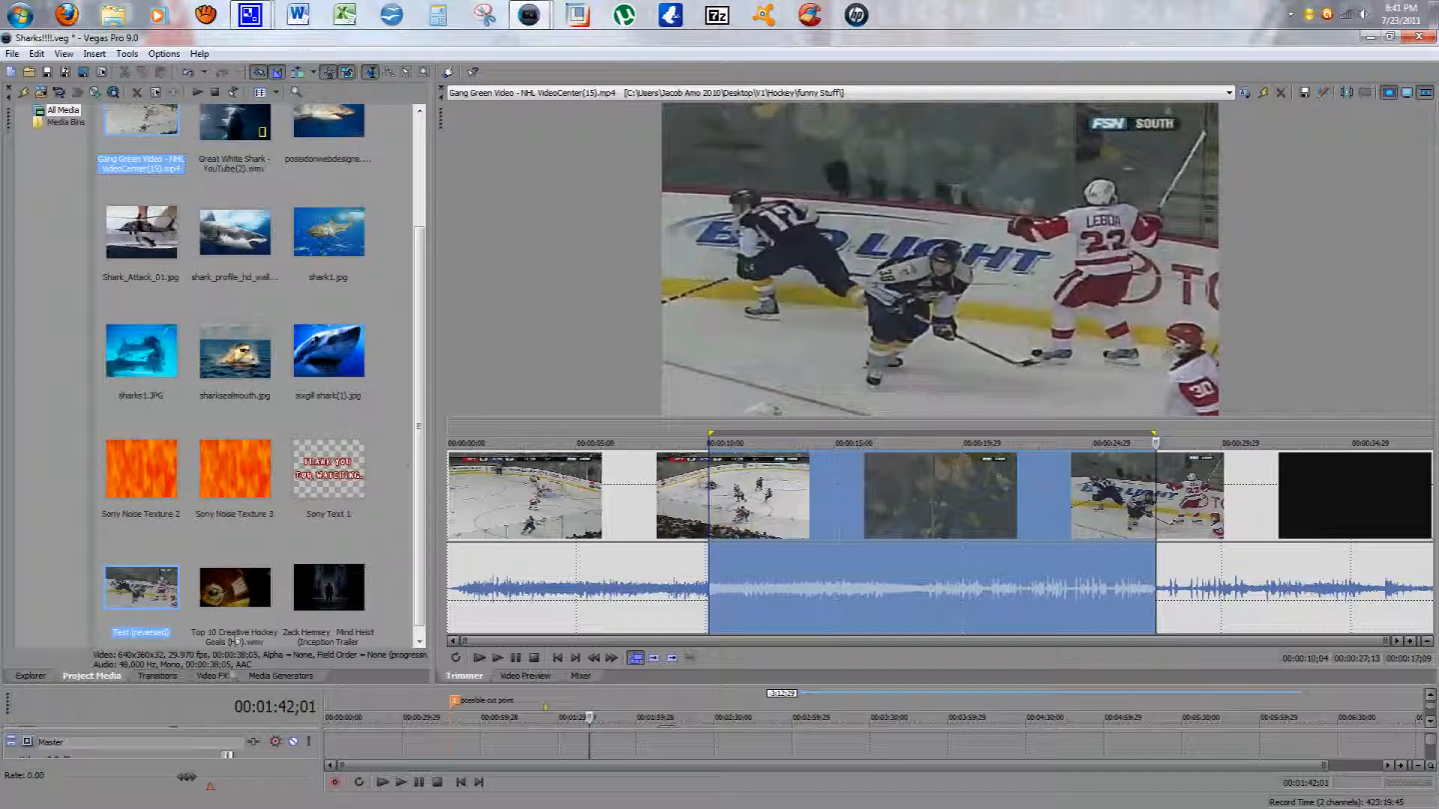
scroll(421, 448, "down", 1)
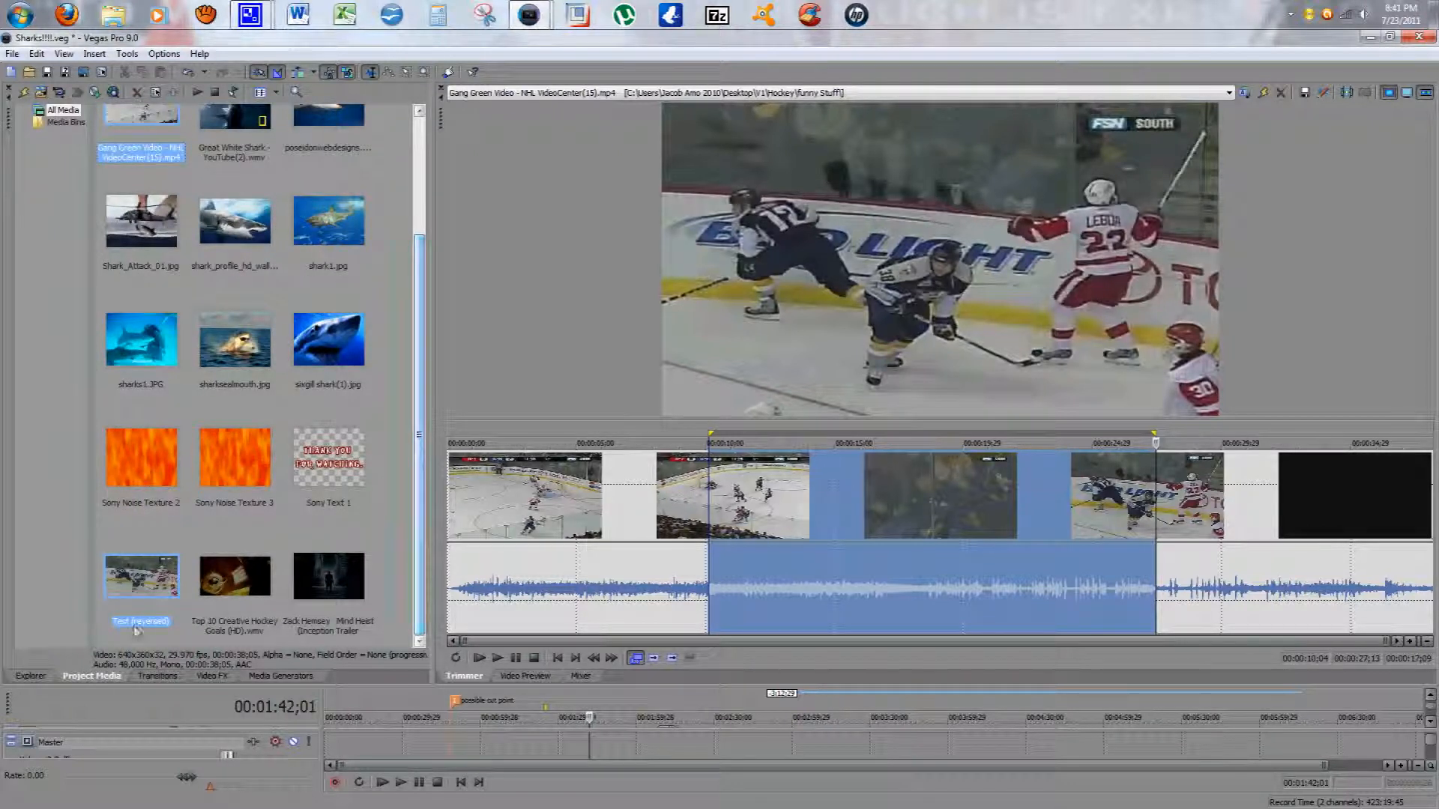
left_click_drag(137, 583, 136, 583)
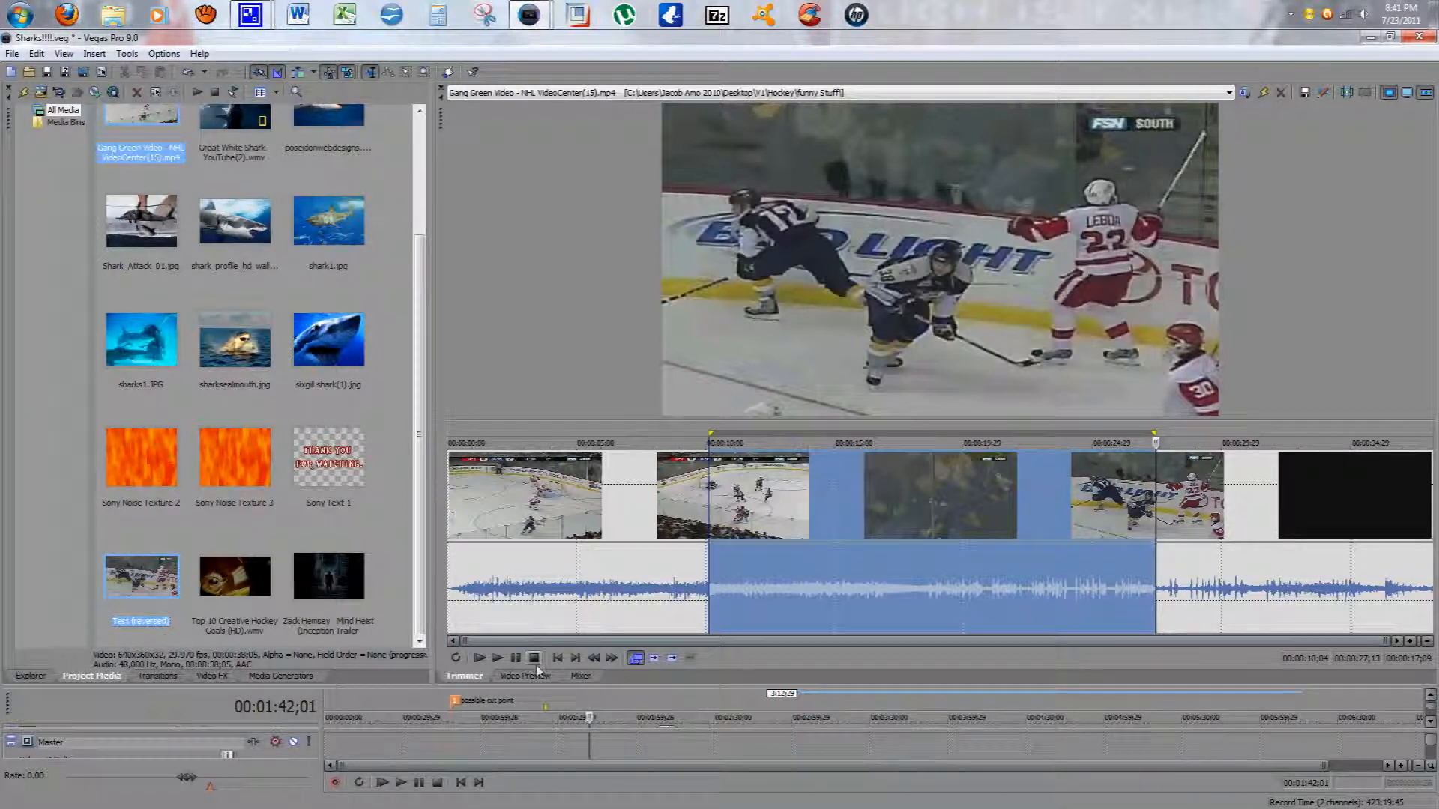
left_click_drag(549, 687, 551, 388)
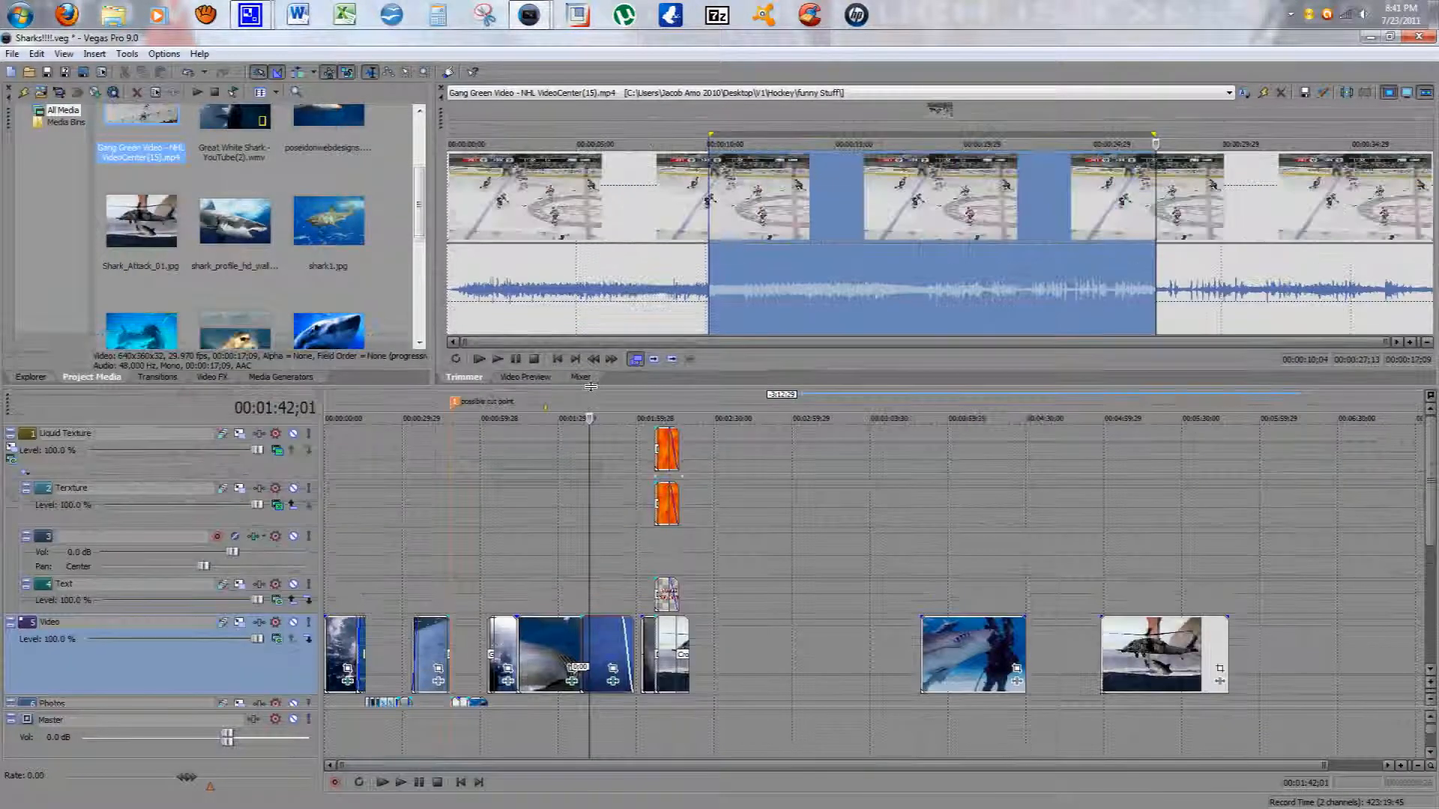
Step: Delete the audio event on track 3 near the 00:04:20 mark
scroll(425, 246, "down", 3)
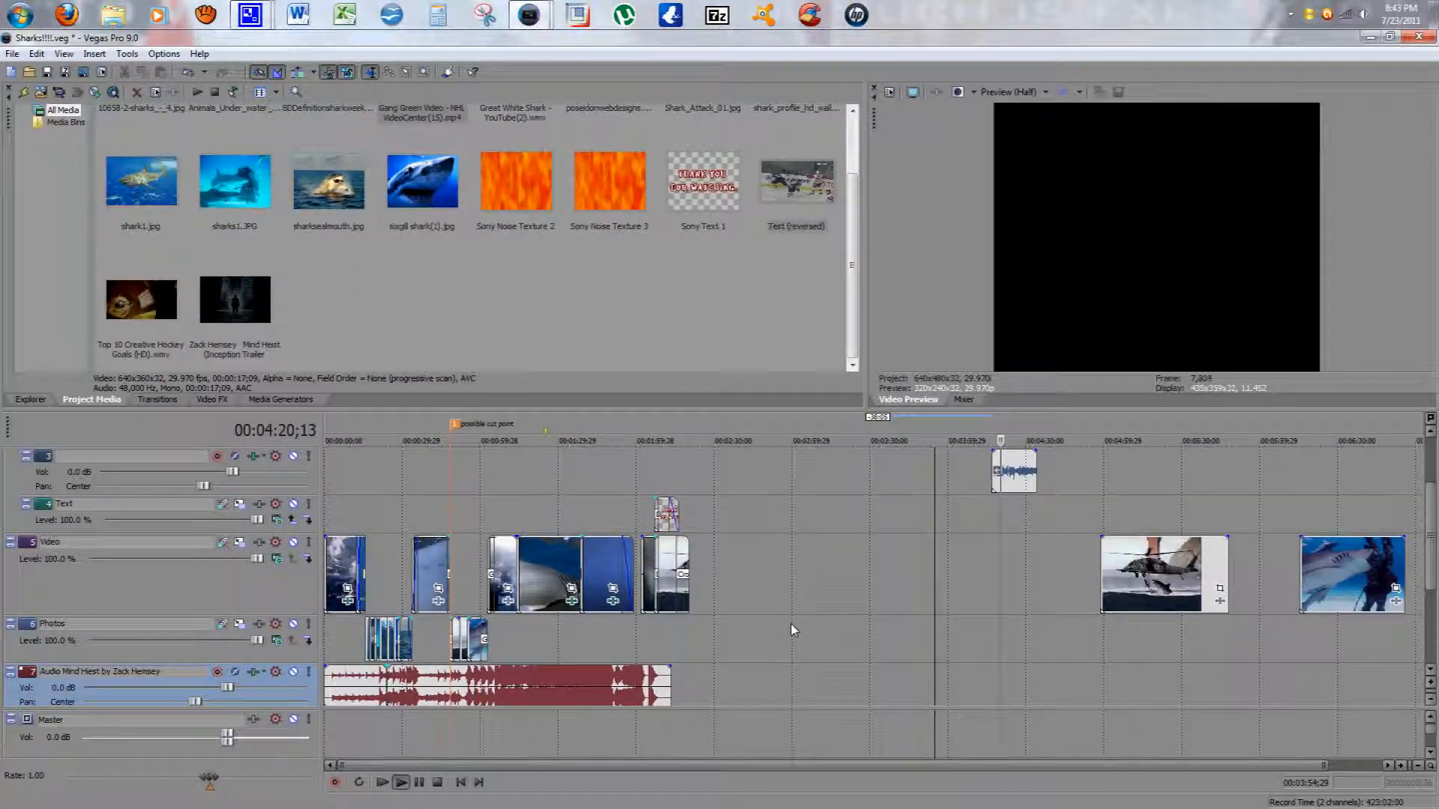
right_click(1021, 481)
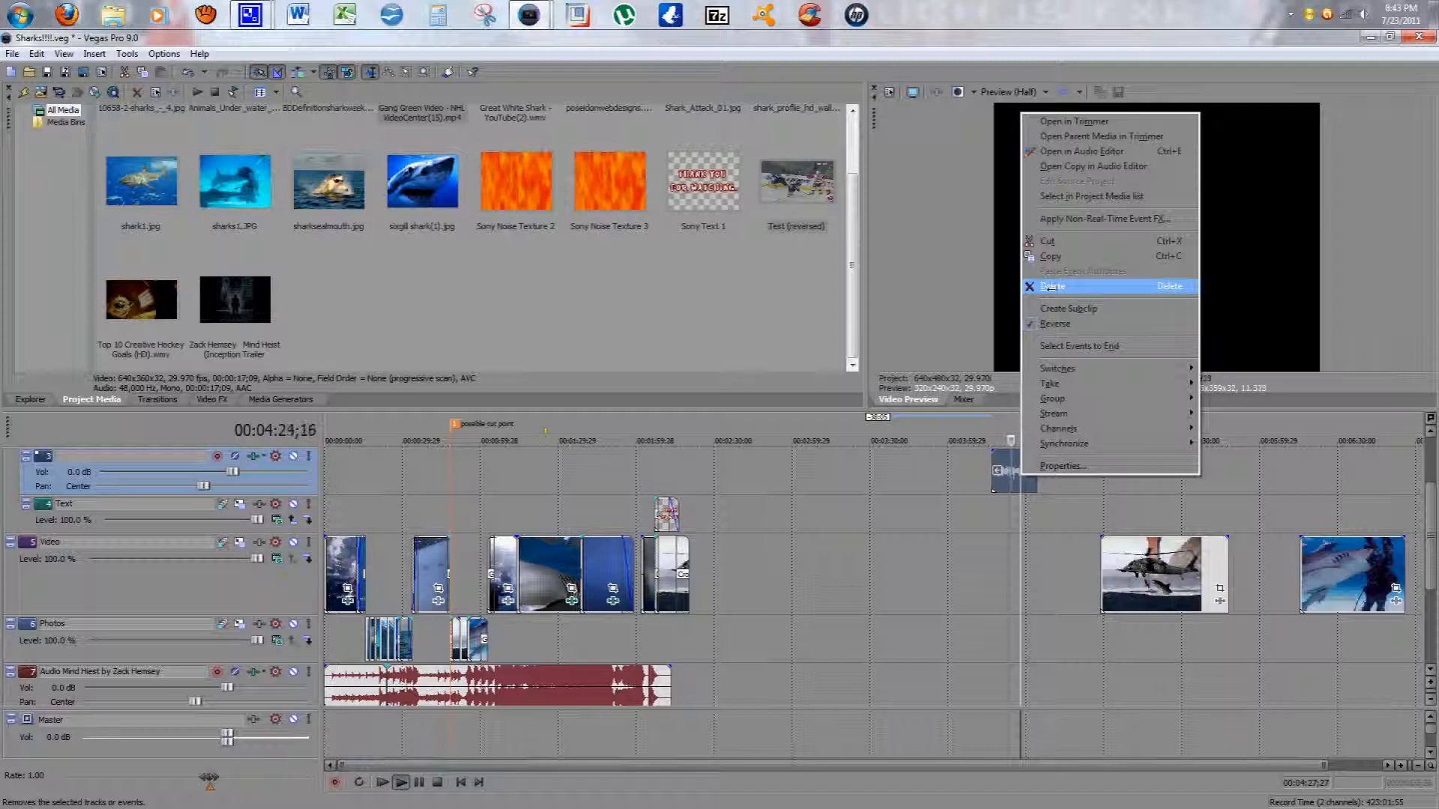
left_click(1050, 285)
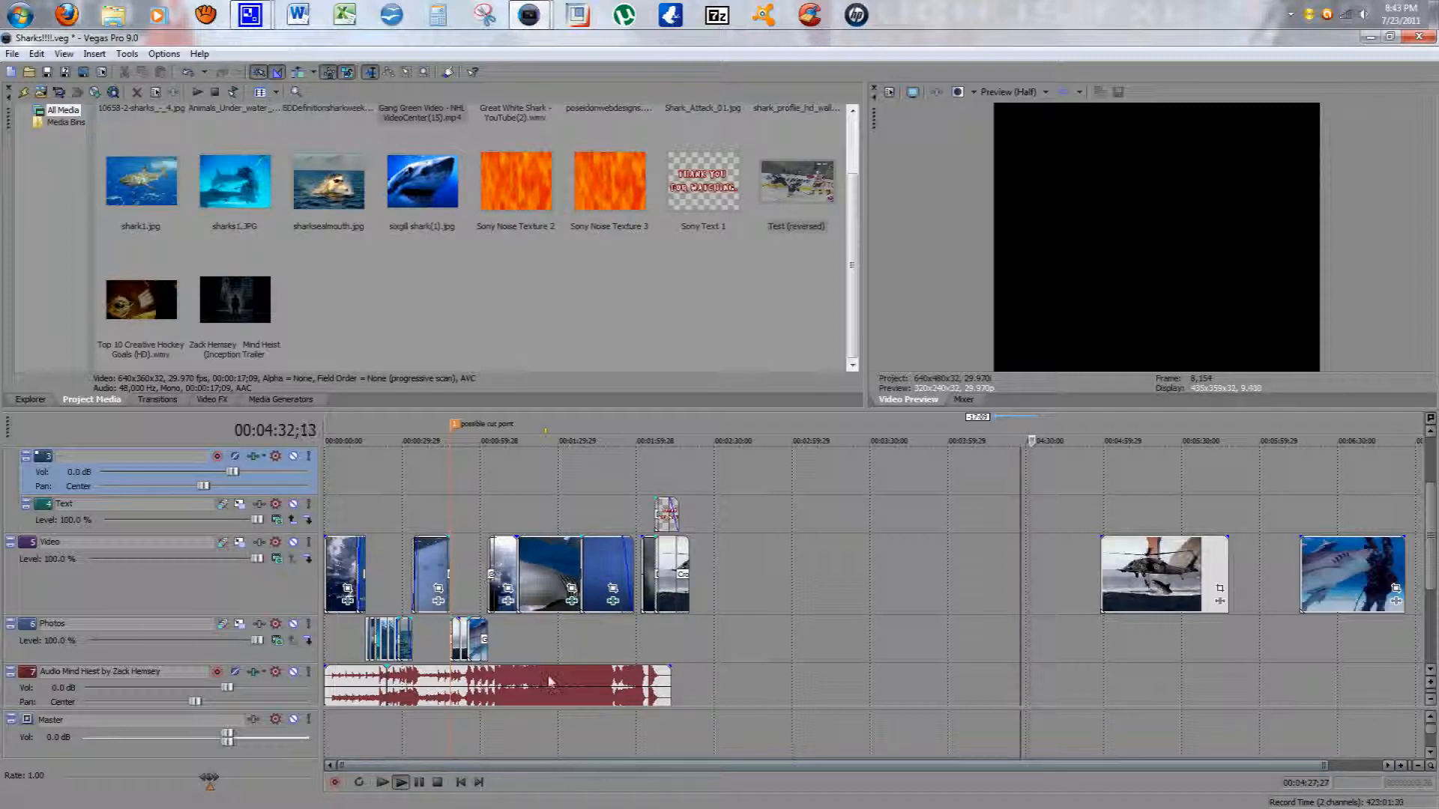
Step: Play the project from about 00:00:31 in the timeline, then stop playback
scroll(470, 643, "up", 1)
scroll(454, 696, "down", 1)
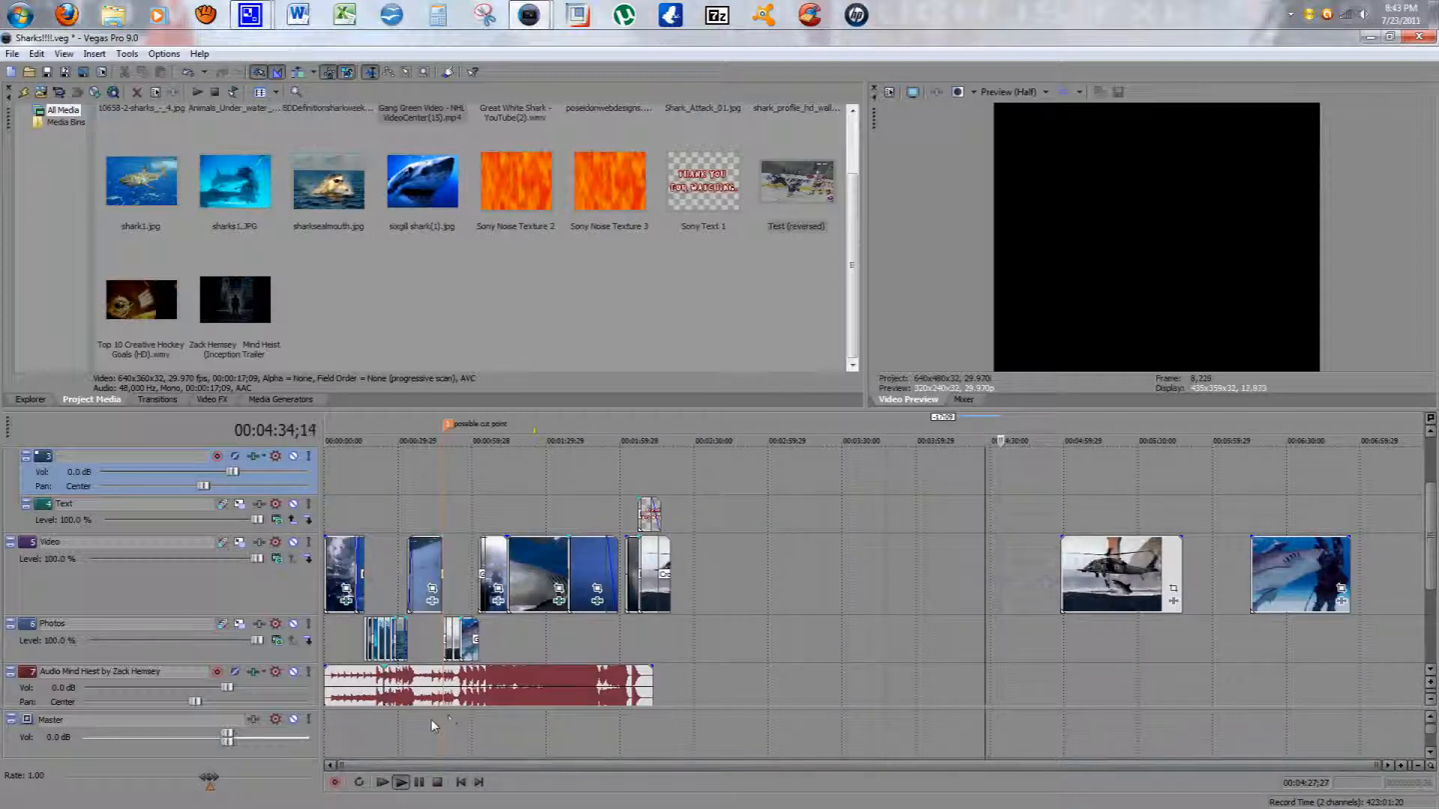
scroll(422, 724, "up", 4)
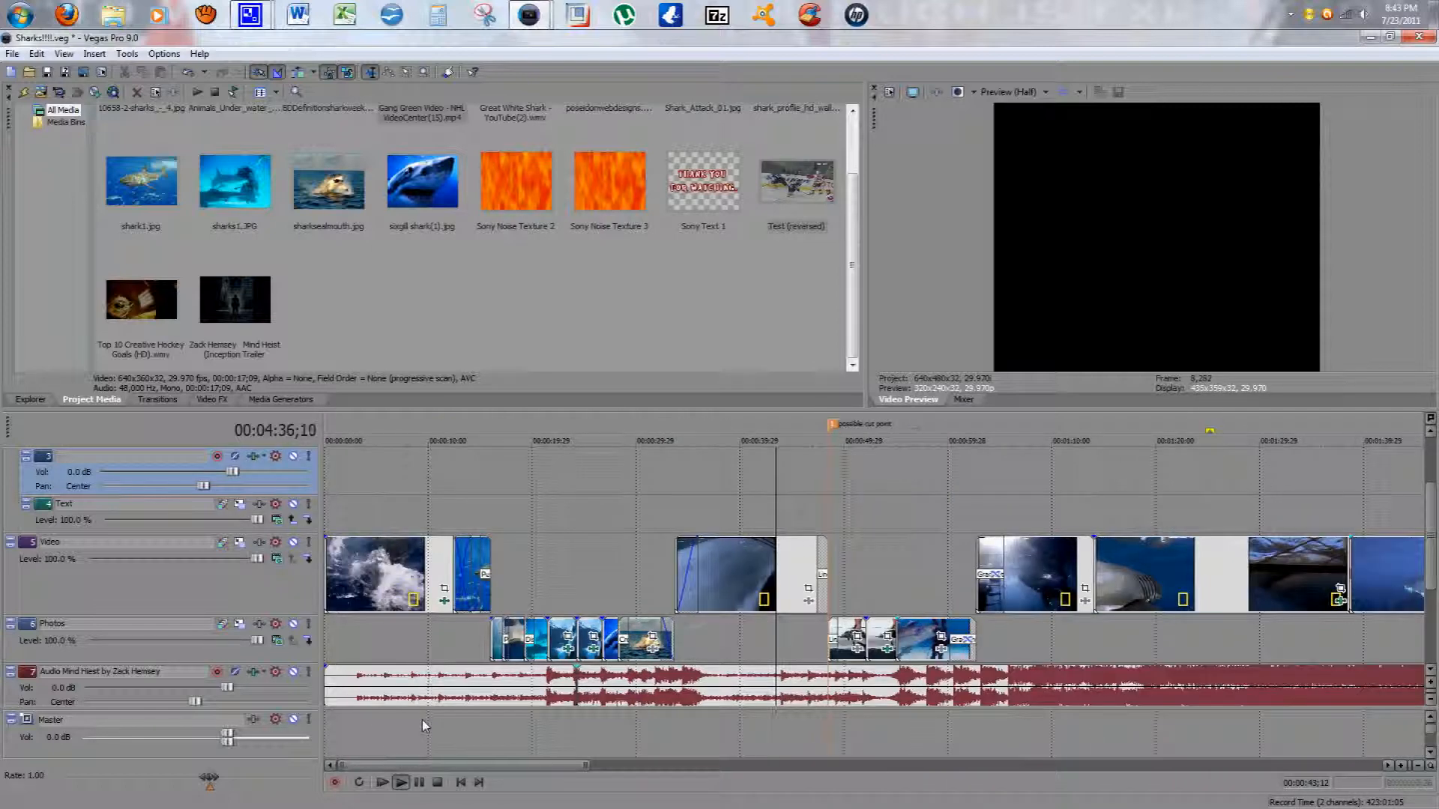
left_click_drag(545, 763, 530, 793)
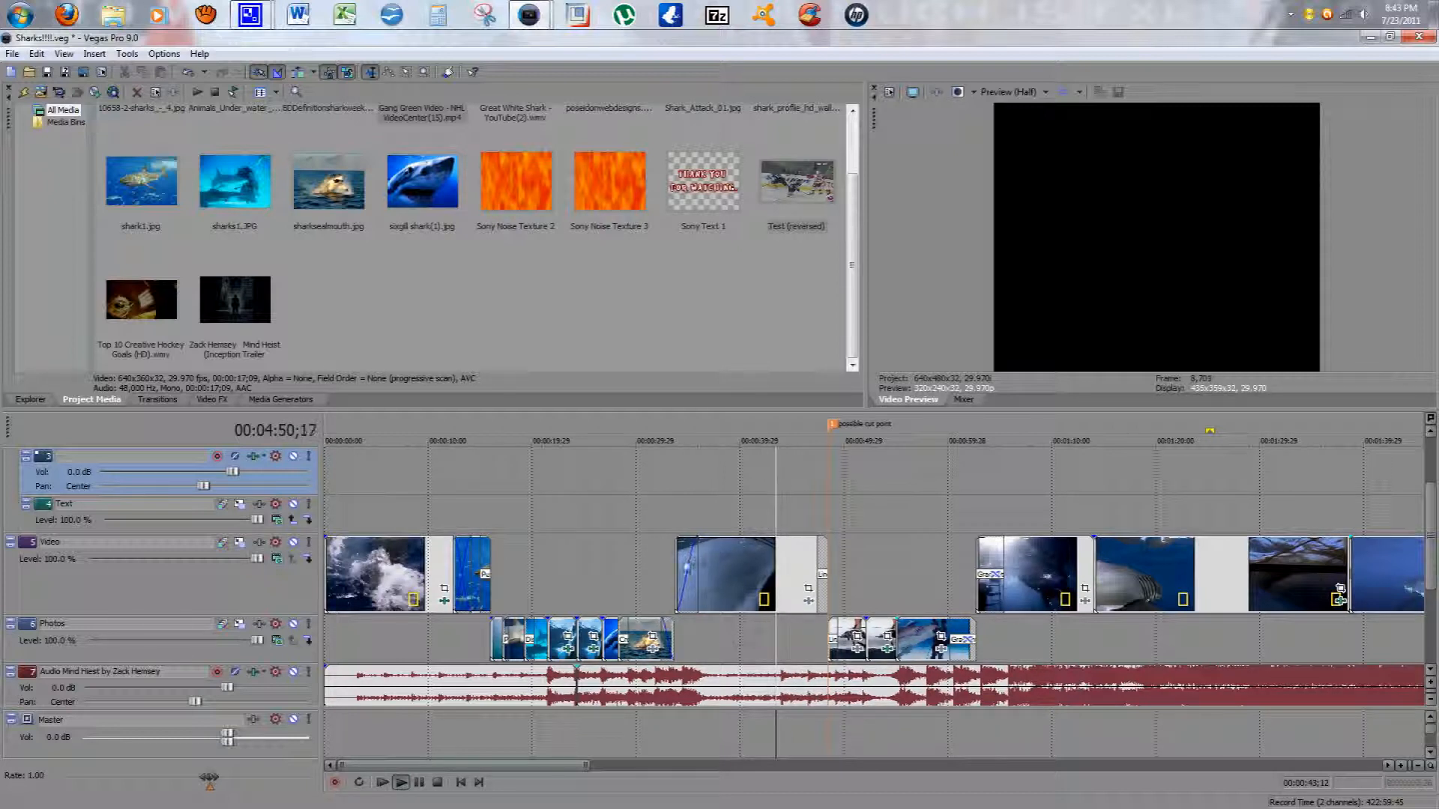
left_click(649, 731)
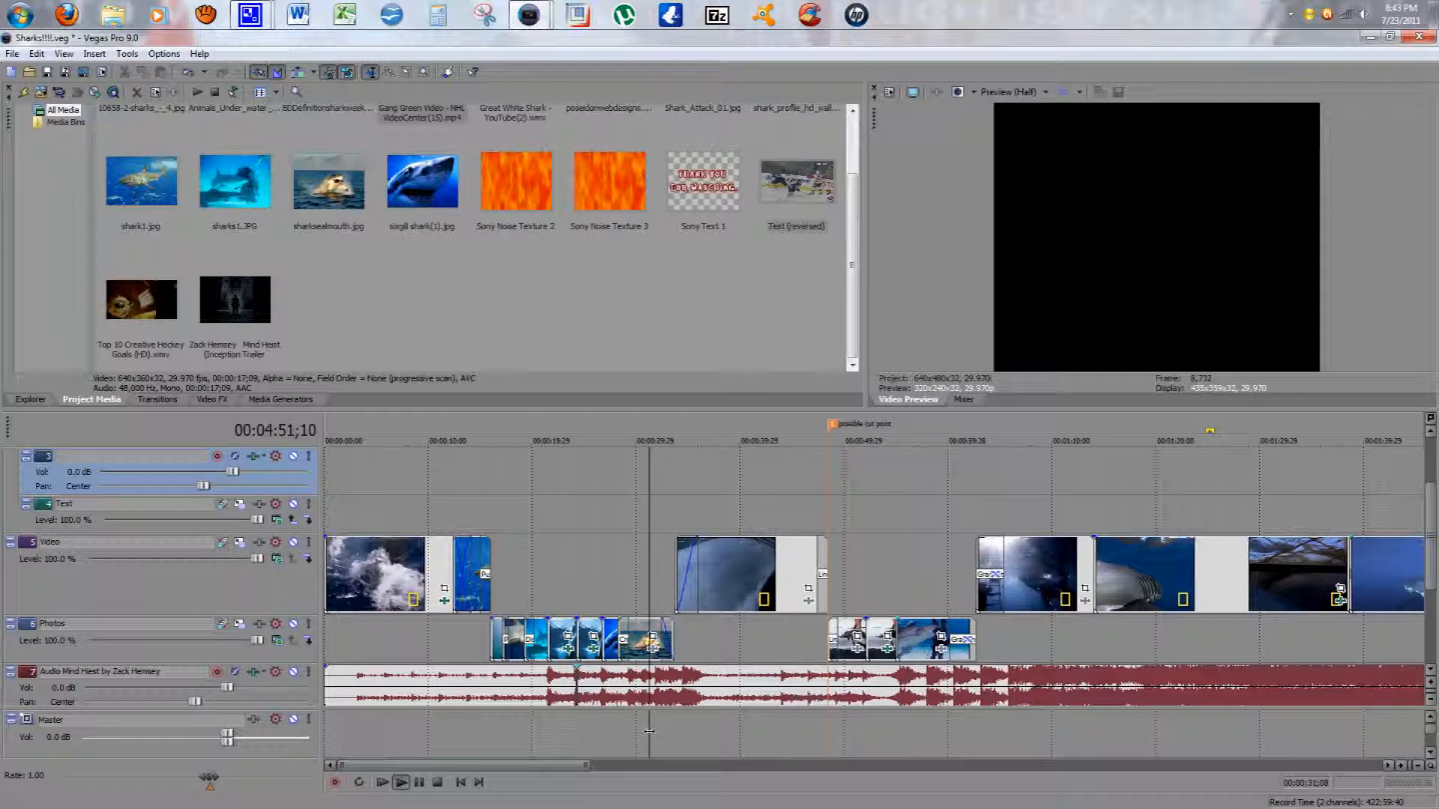
left_click(399, 783)
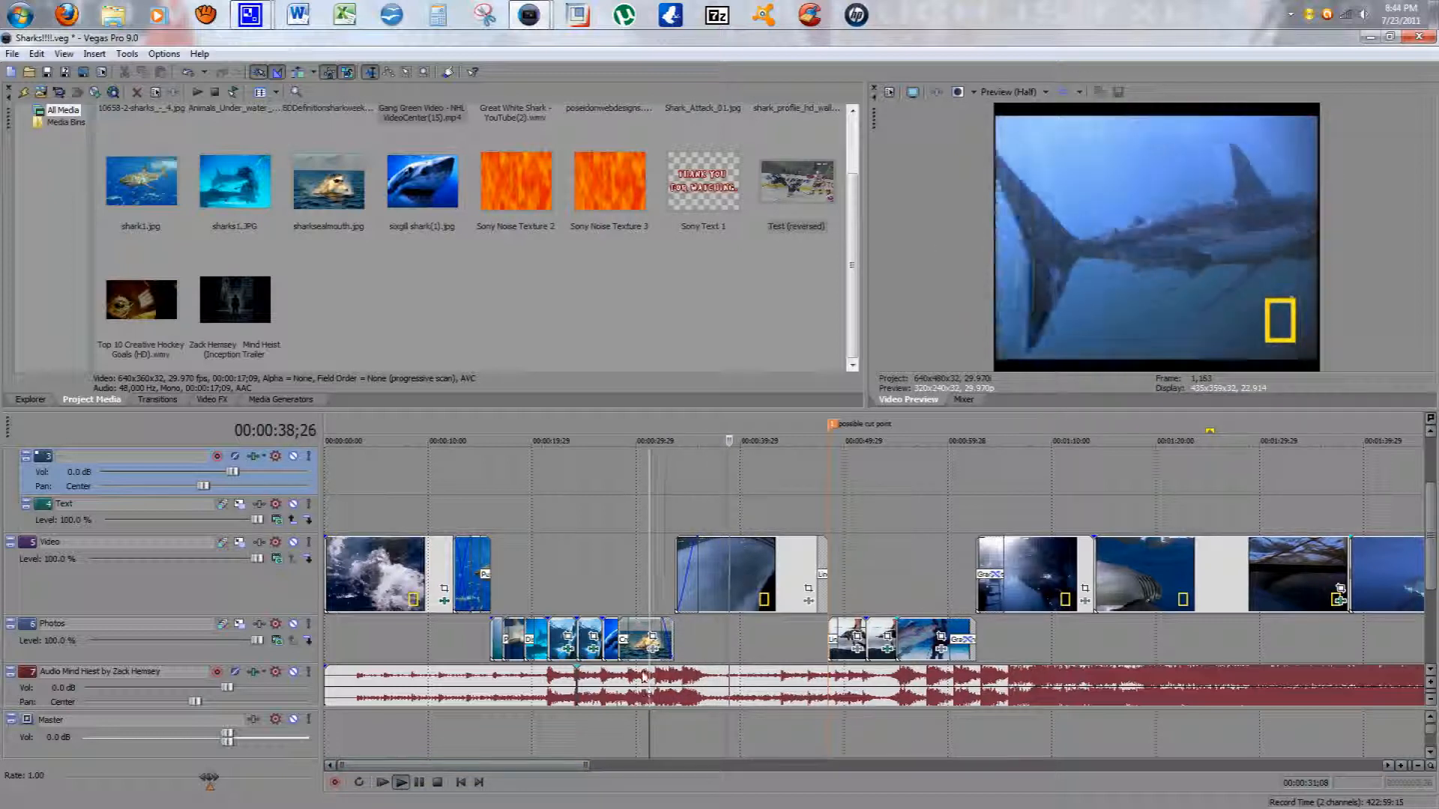
left_click(419, 781)
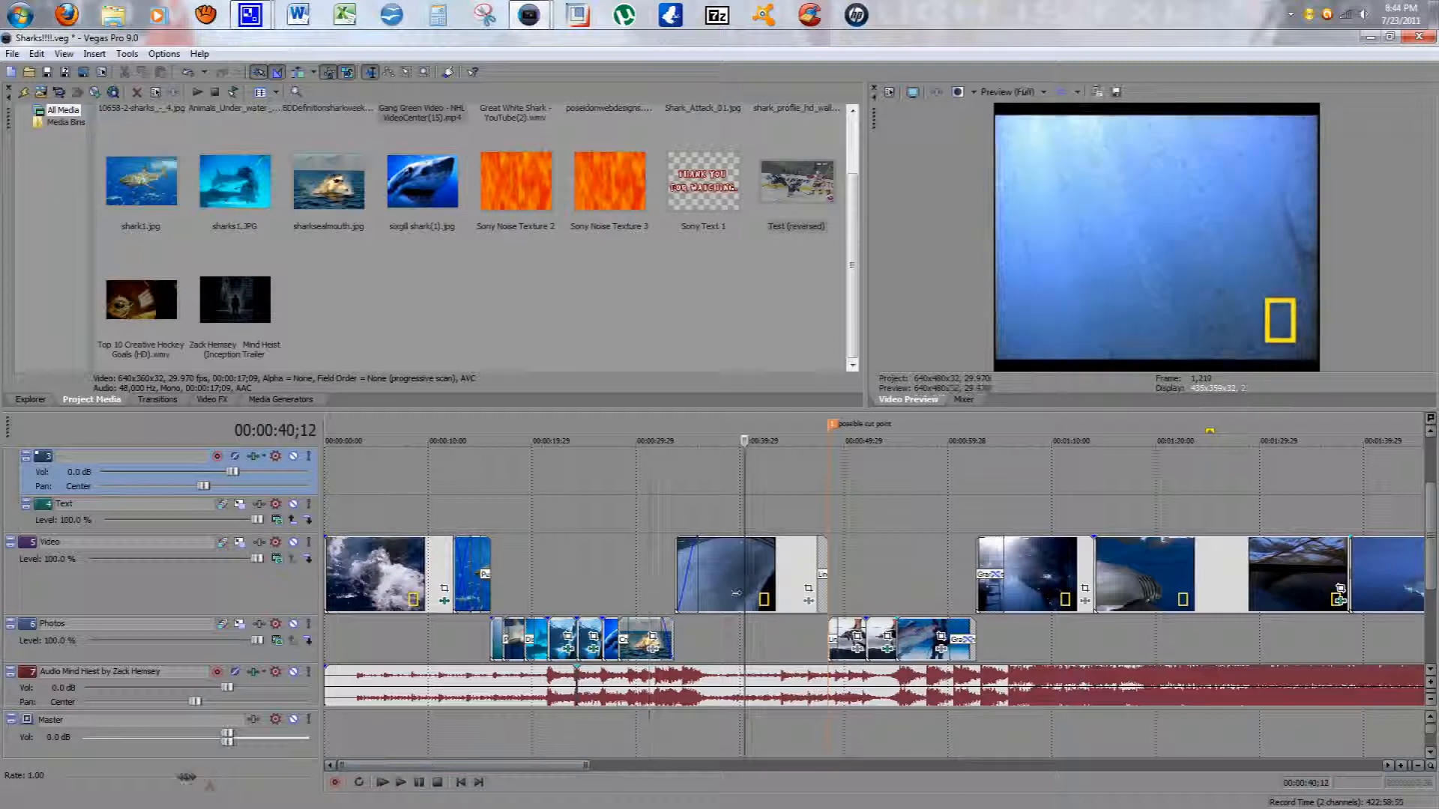
Step: Add a fade of about one second to the shark clip's end and a fade-in to the helicopter clip
left_click_drag(825, 537, 822, 541)
left_click_drag(829, 542, 822, 544)
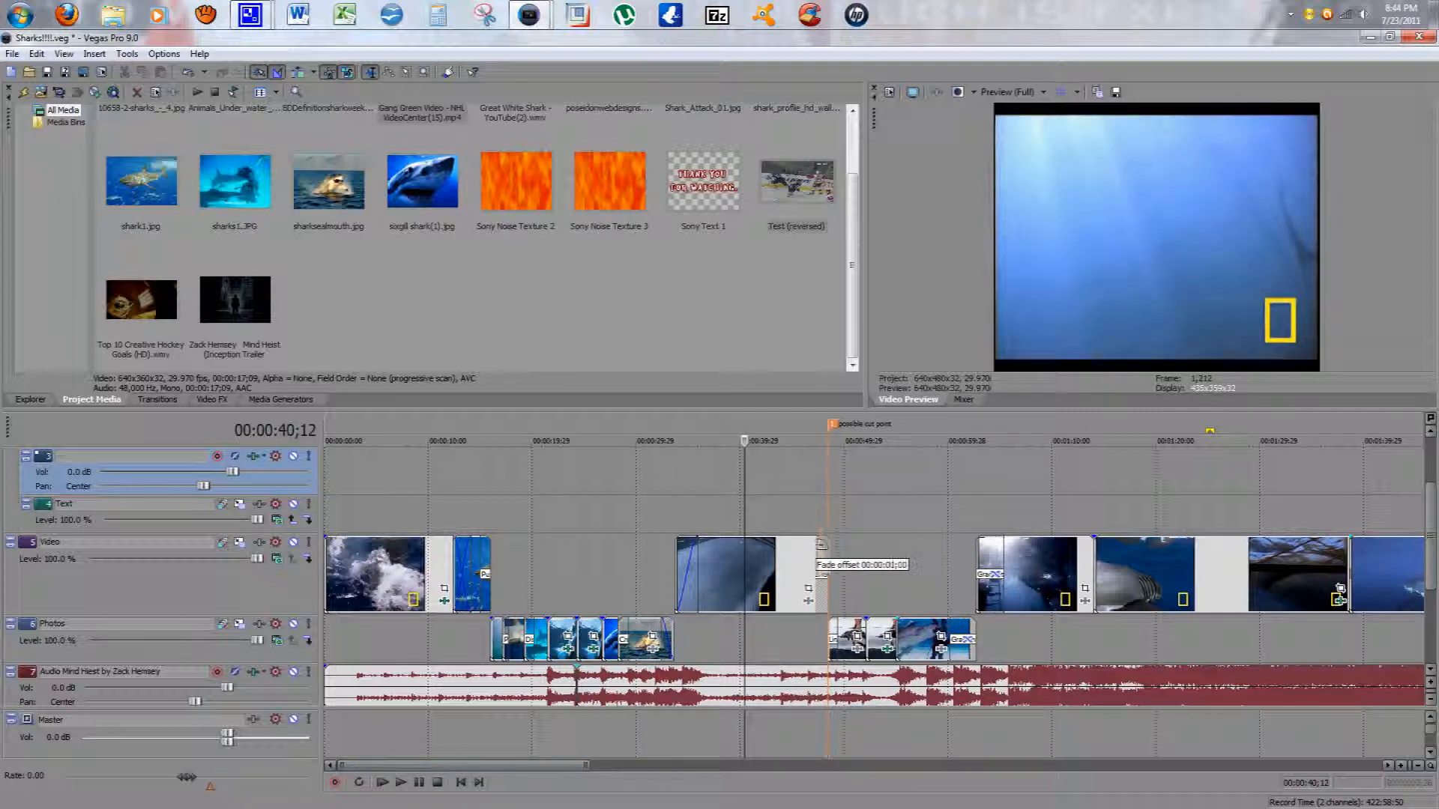
left_click_drag(461, 765, 1189, 781)
left_click_drag(1083, 763, 985, 765)
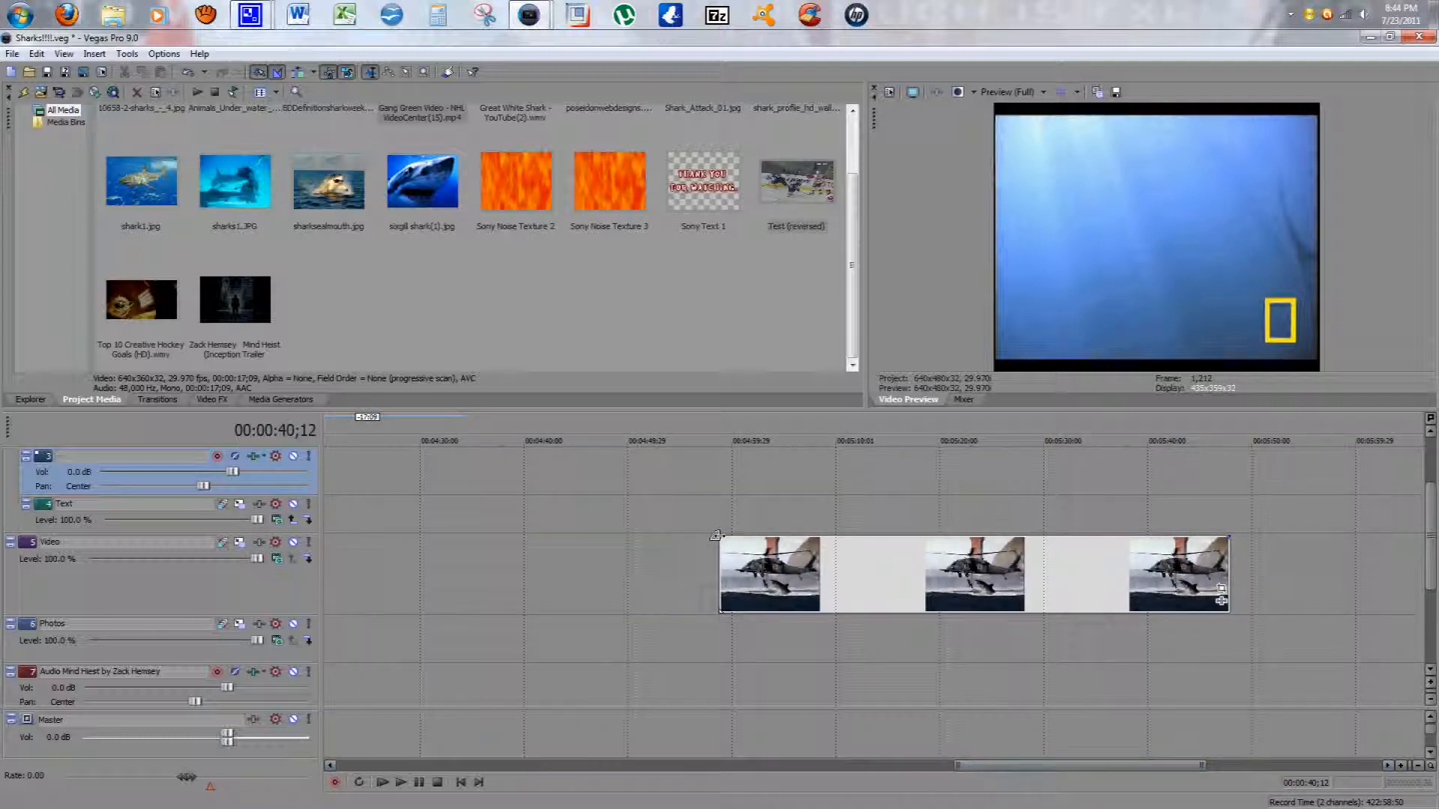
left_click_drag(717, 536, 848, 584)
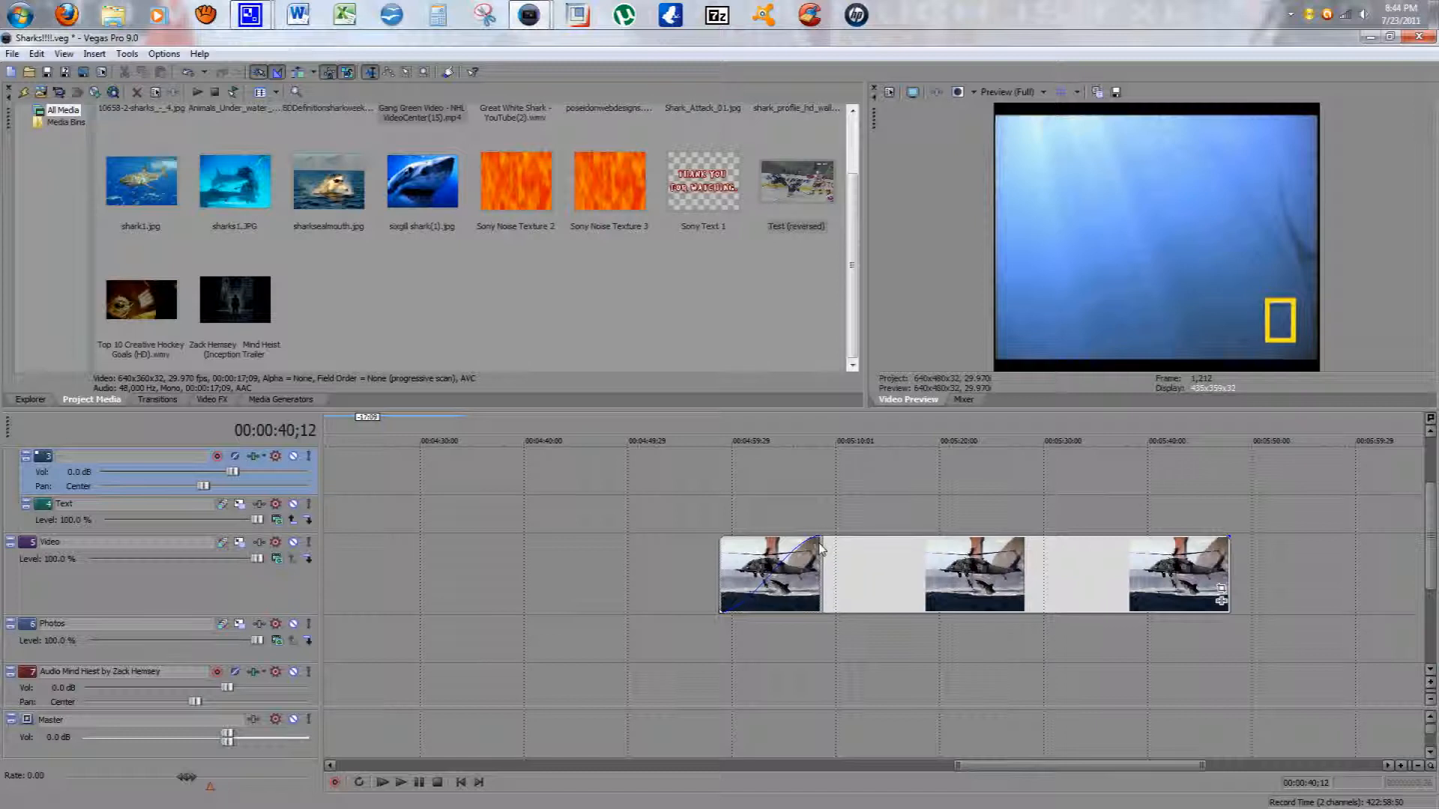
mouse_move(818, 542)
left_mouse_down()
mouse_move(729, 555)
mouse_move(831, 578)
mouse_move(838, 615)
mouse_move(829, 556)
mouse_move(835, 619)
mouse_move(821, 542)
left_mouse_up()
Step: Overlap the shark clip with the helicopter clip on the Video track to create a crossfade, and play it back
left_click_drag(969, 768, 1049, 764)
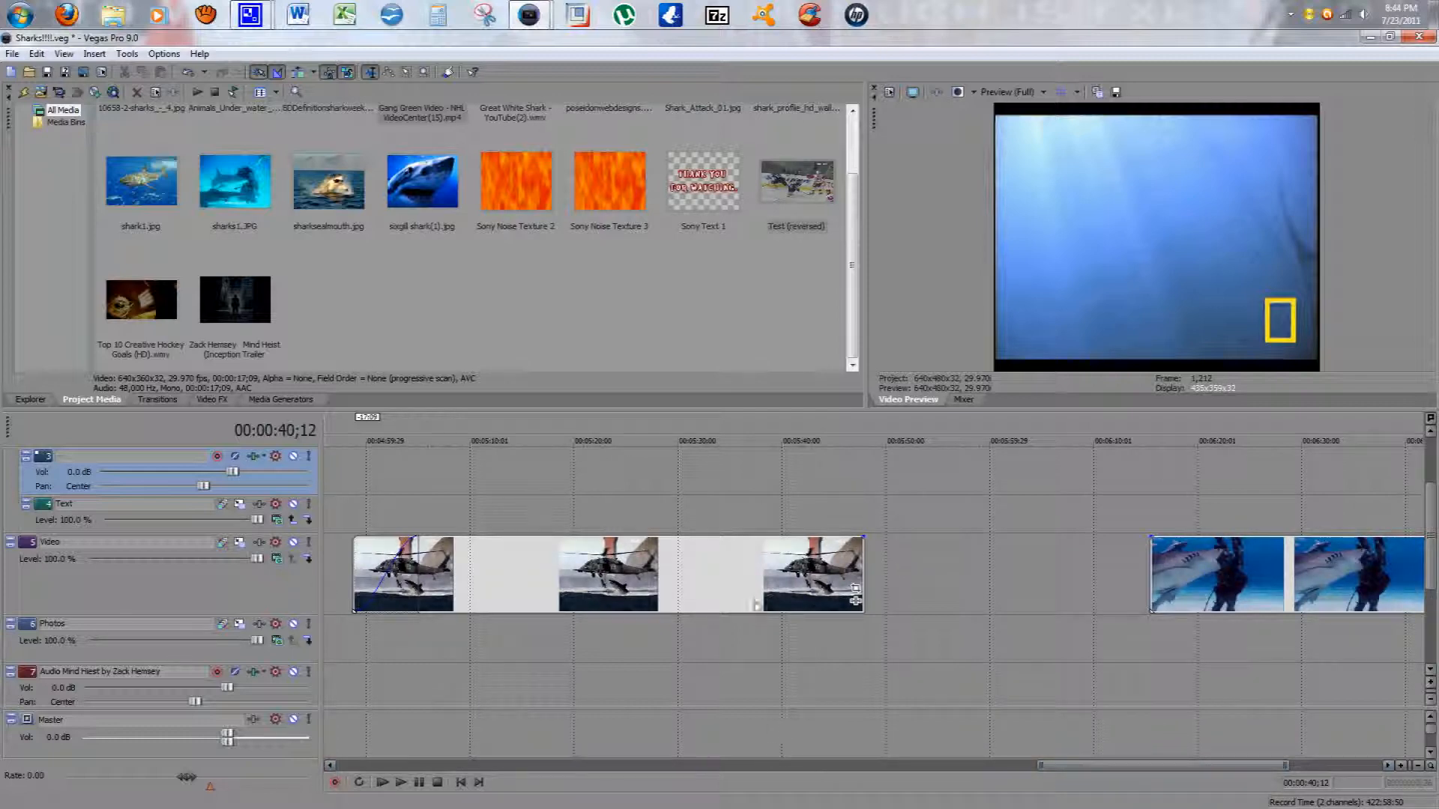
left_click_drag(1079, 765, 1125, 763)
left_click_drag(656, 578, 825, 576)
left_click_drag(1014, 569, 773, 594)
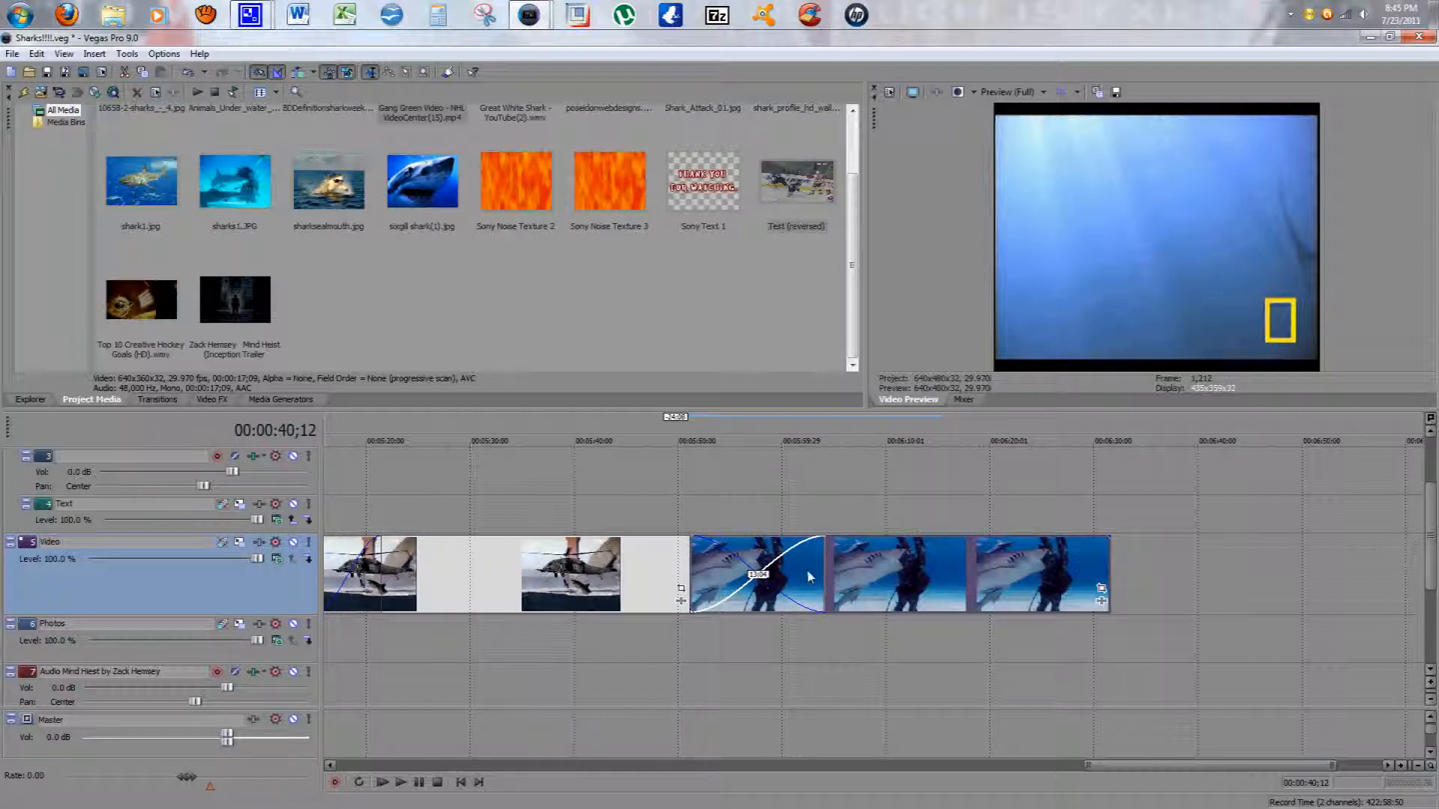
left_click_drag(800, 577, 729, 592)
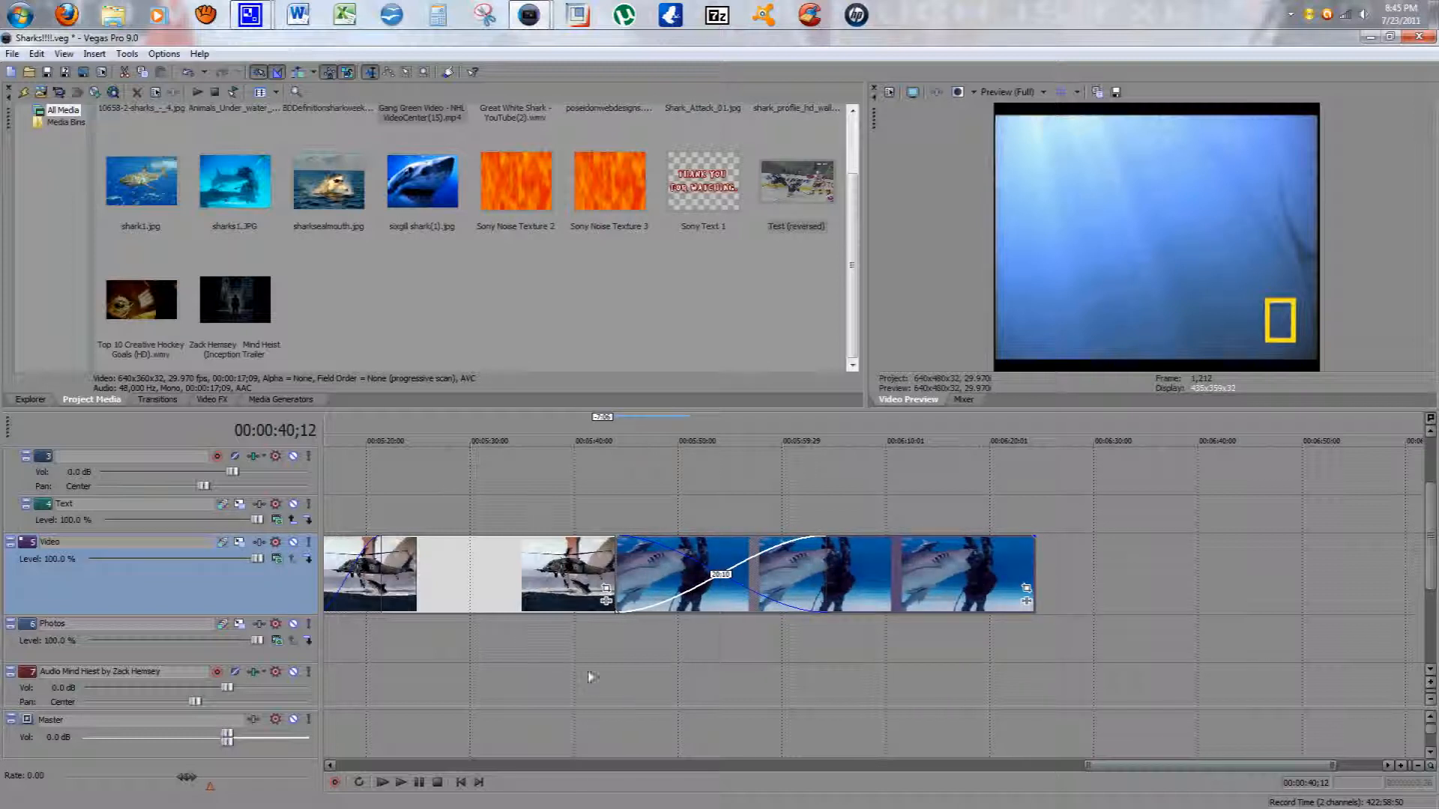
left_click(569, 654)
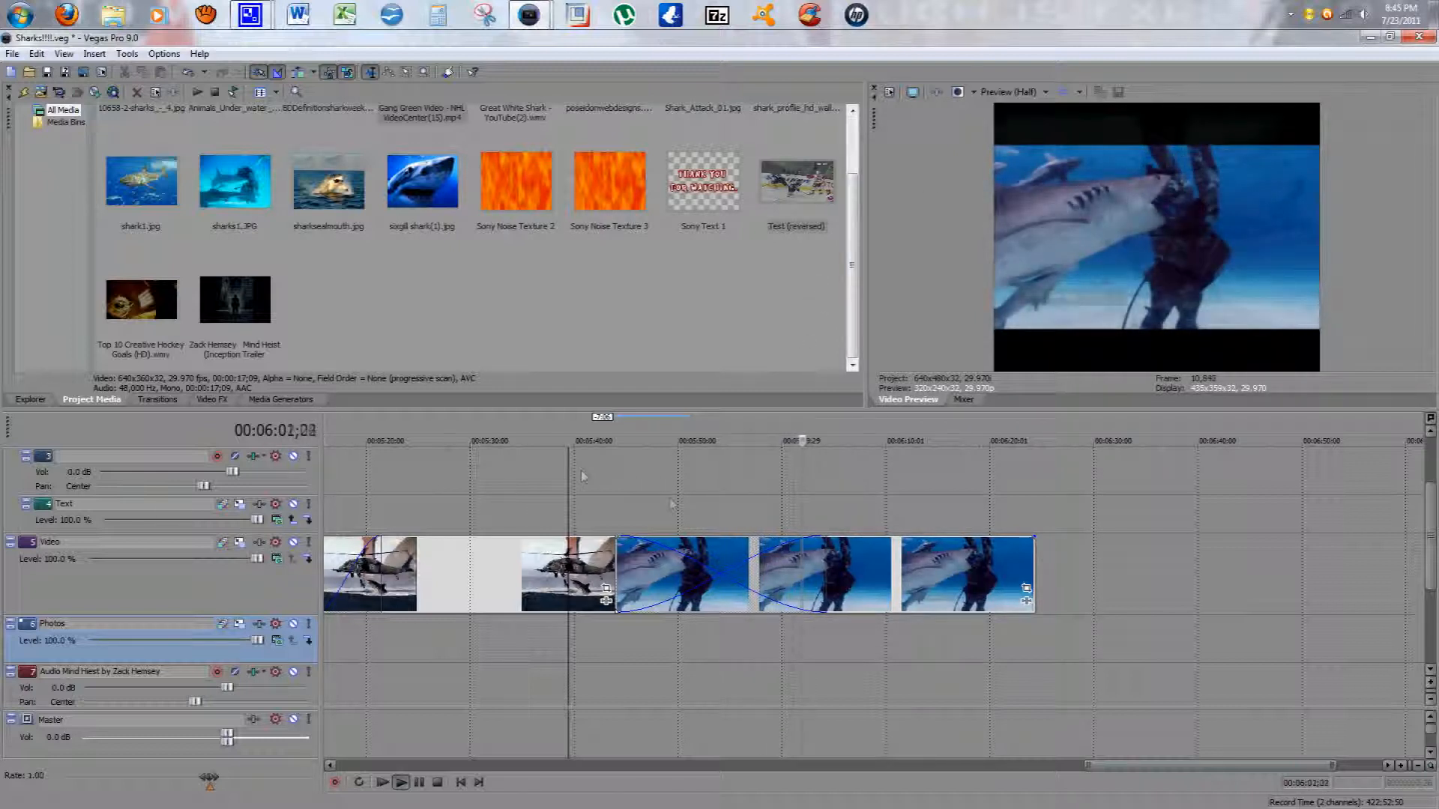
left_click_drag(655, 594, 764, 587)
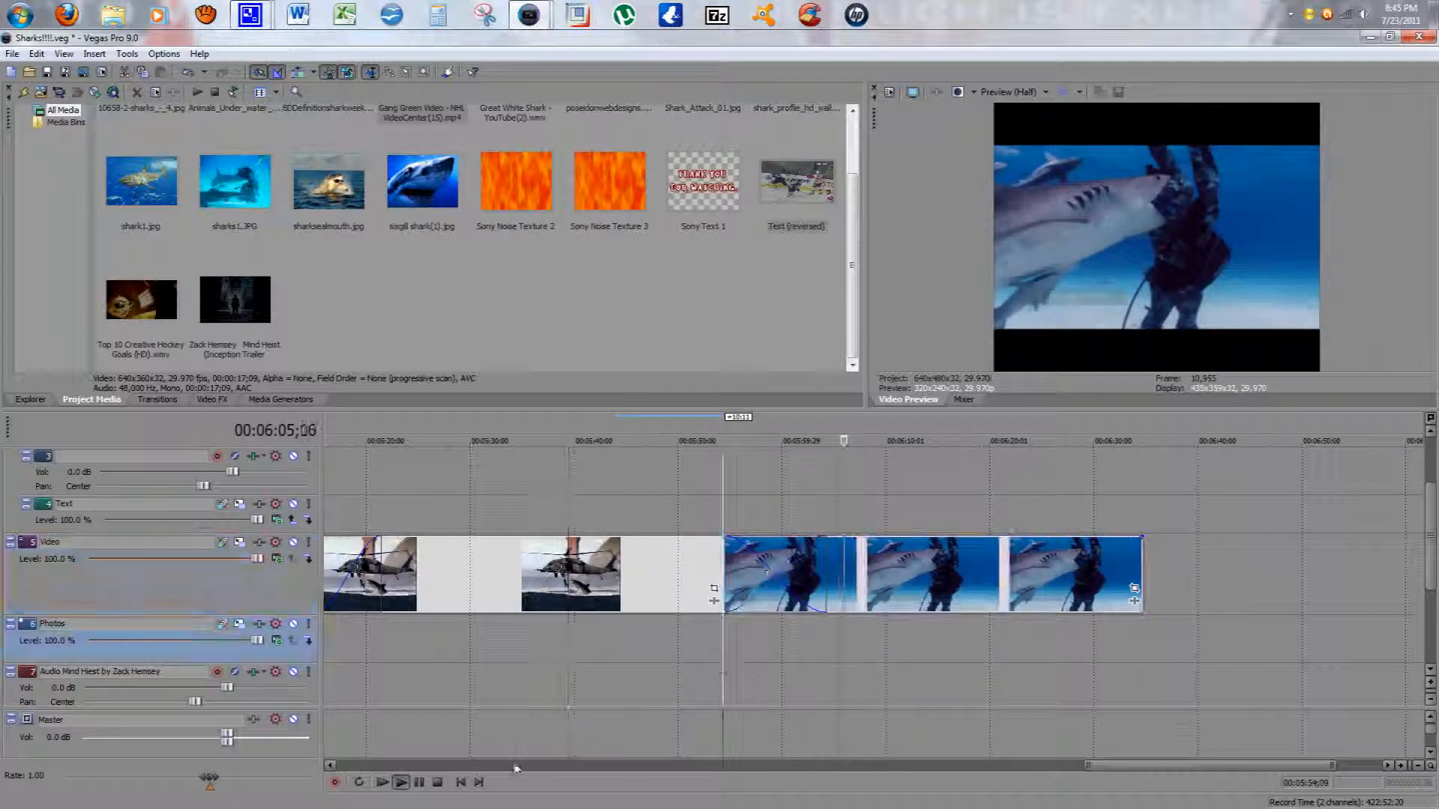
left_click(401, 782)
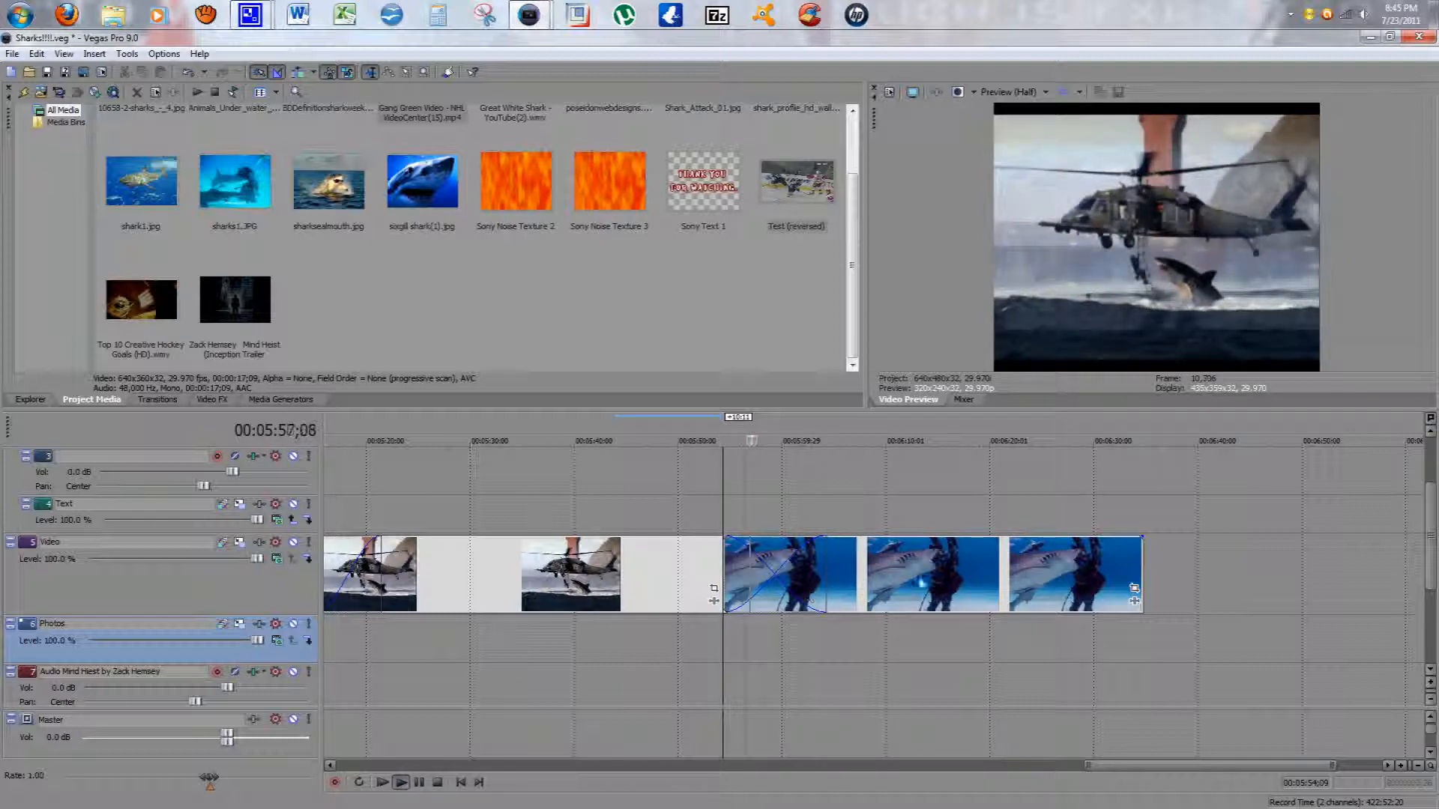
Step: Drag the shark clip further over the helicopter clip to lengthen the crossfade between them
left_click_drag(952, 589, 592, 593)
left_click(593, 656)
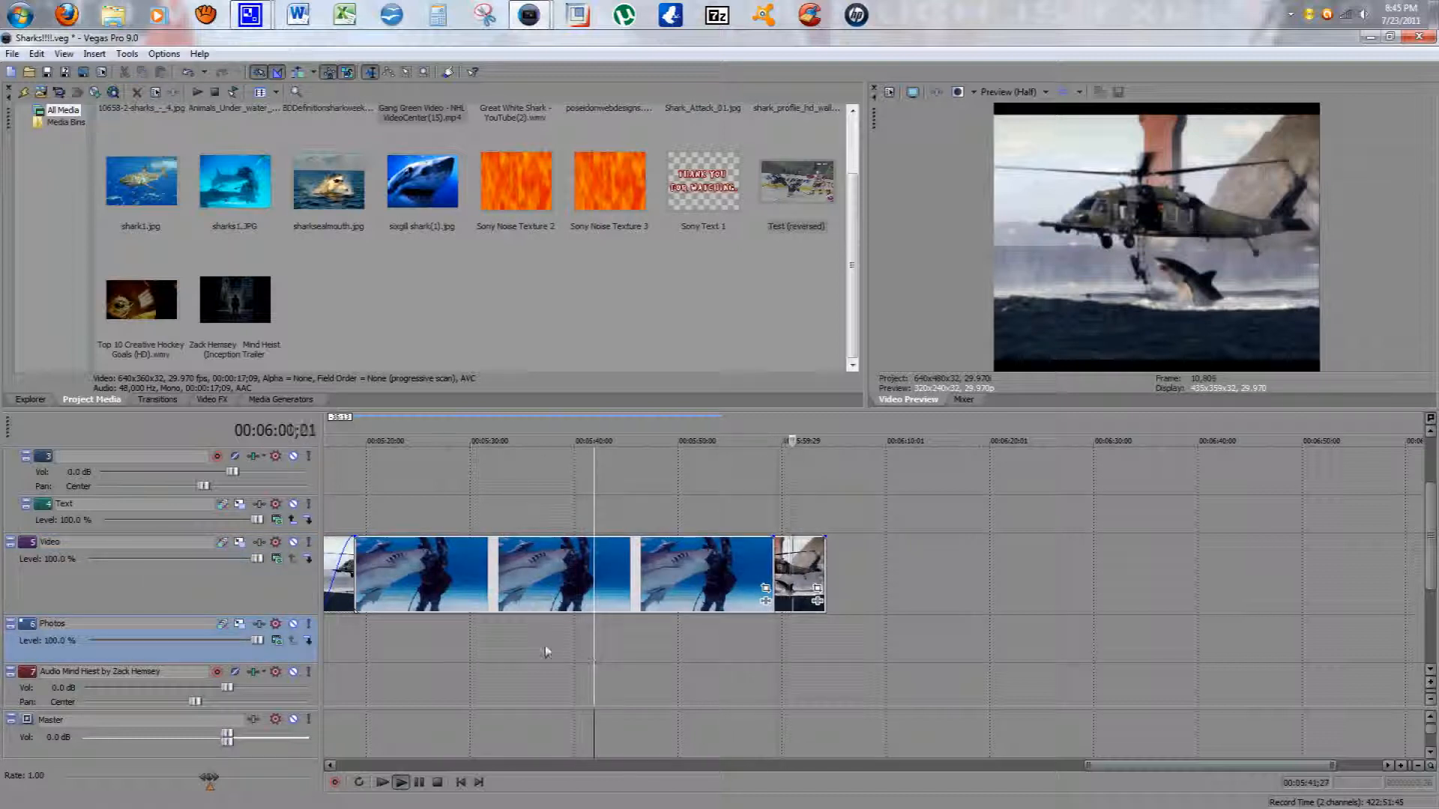
left_click(458, 657)
left_click(423, 676)
left_click(670, 658)
left_click_drag(609, 594, 673, 597)
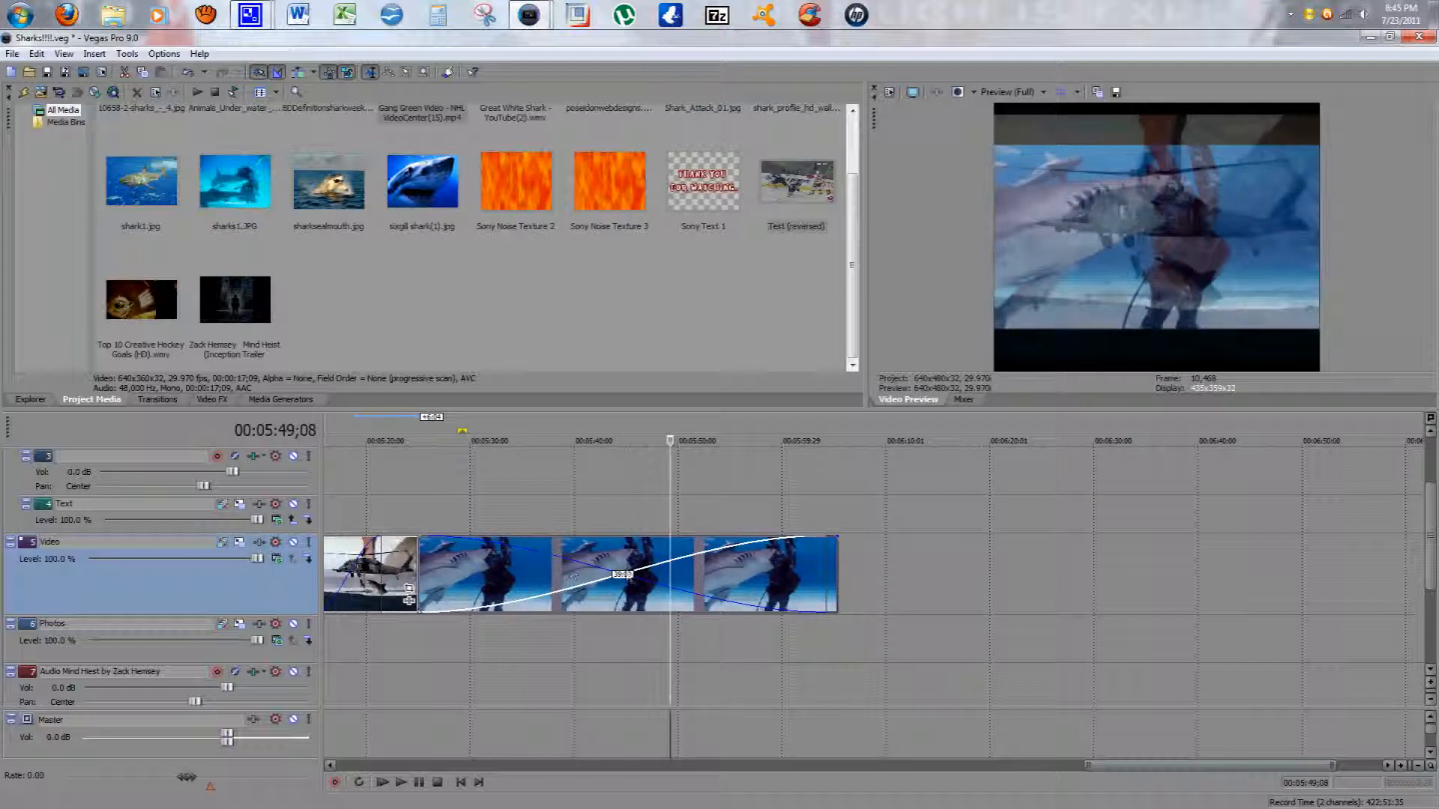
left_click_drag(639, 561, 626, 561)
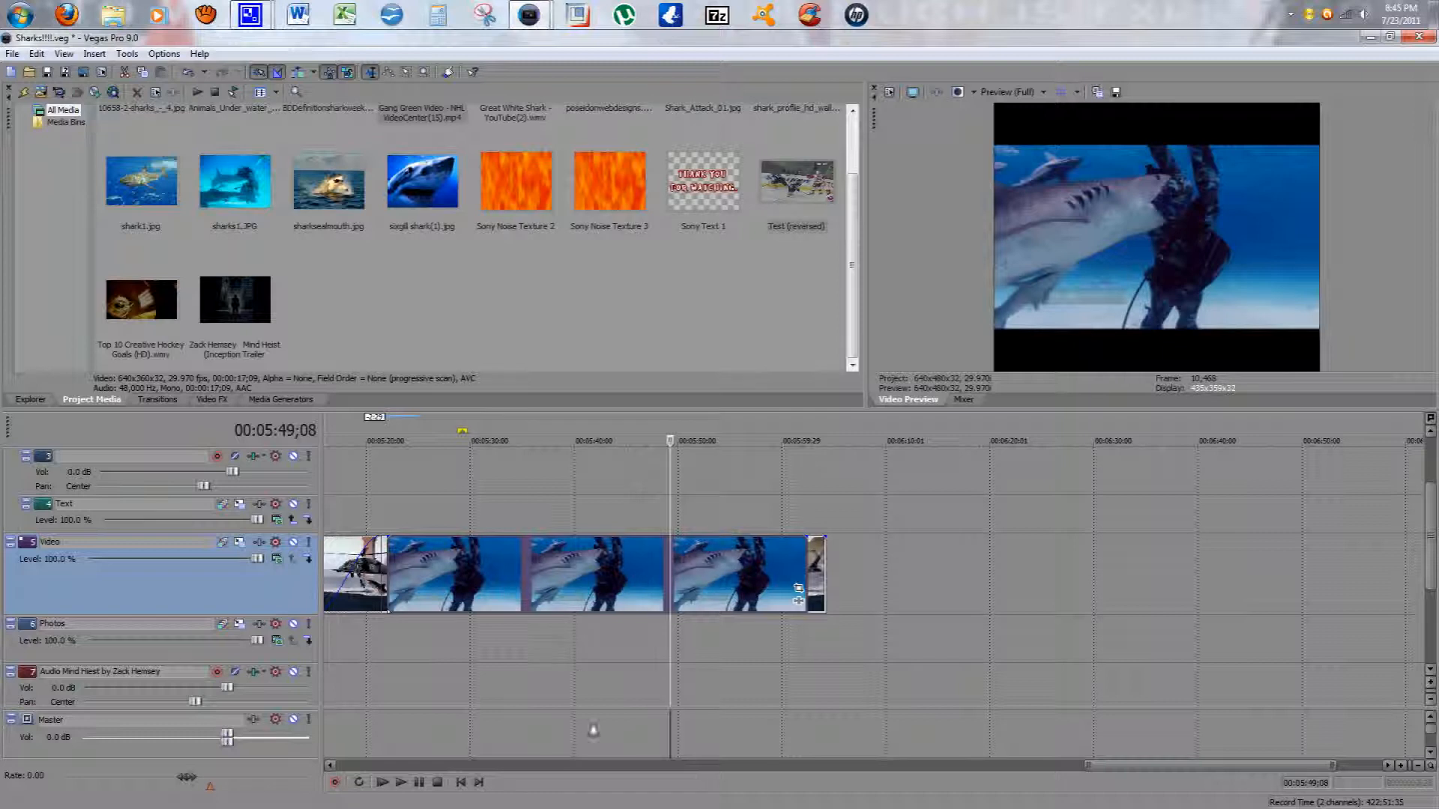
left_click_drag(1122, 773, 1033, 773)
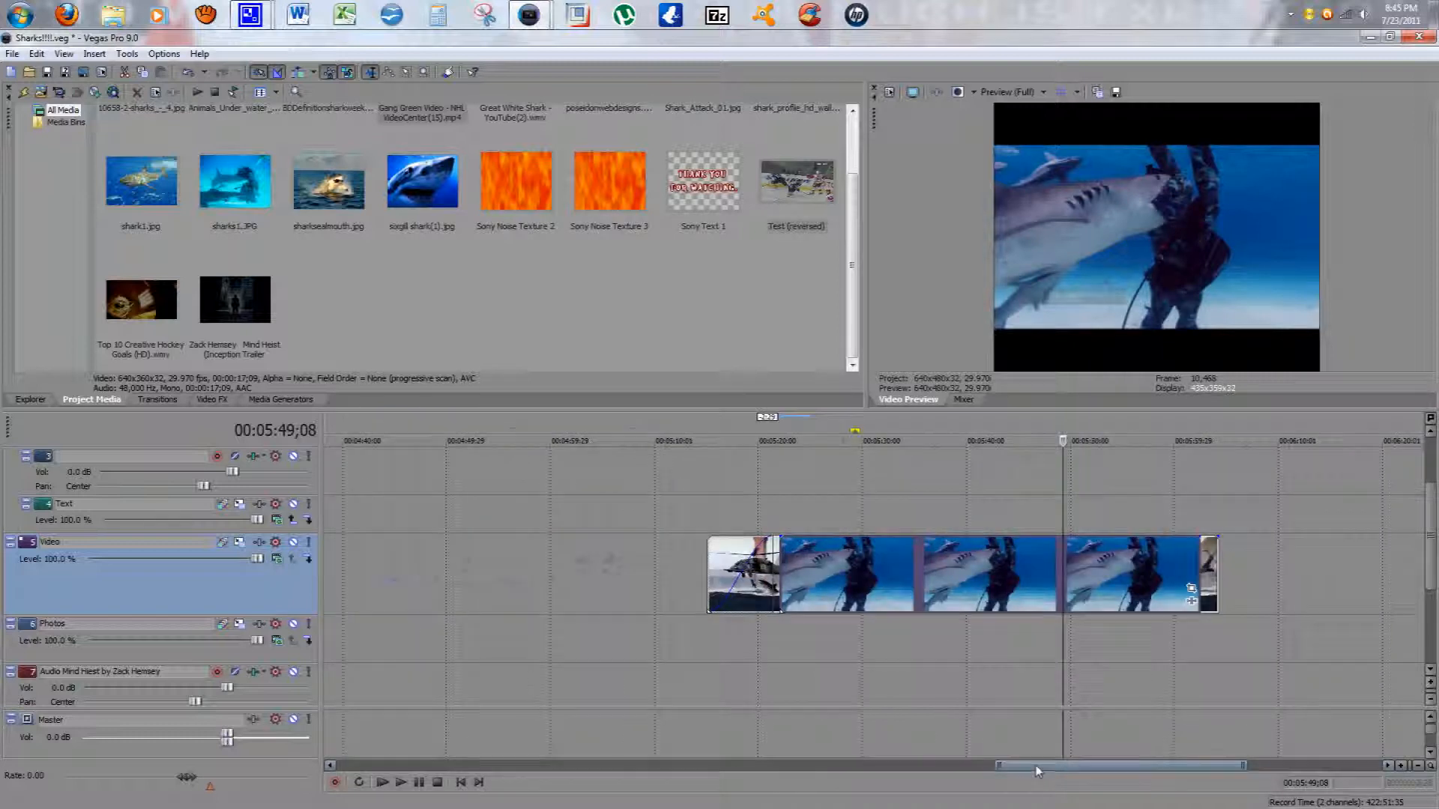
left_click_drag(837, 577, 765, 575)
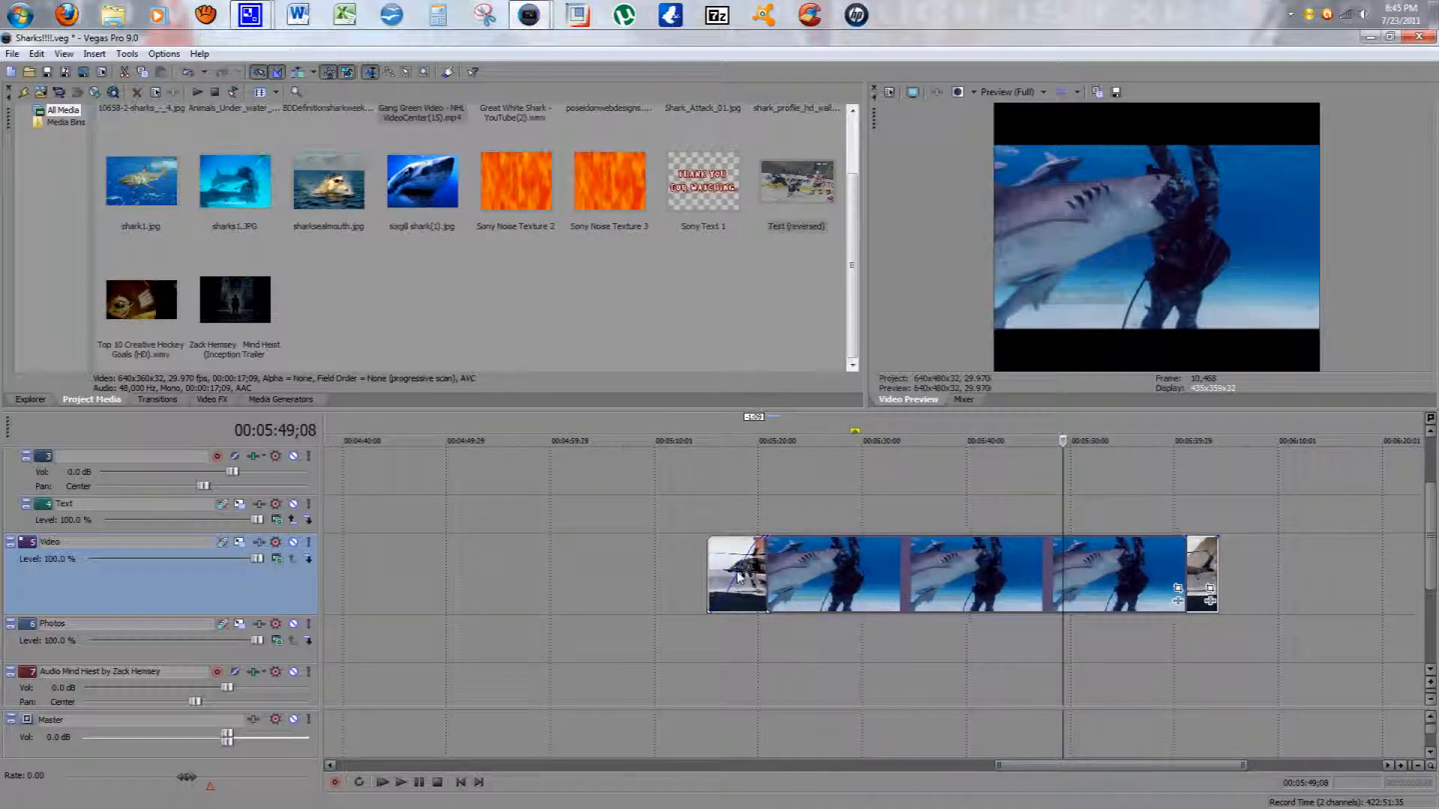